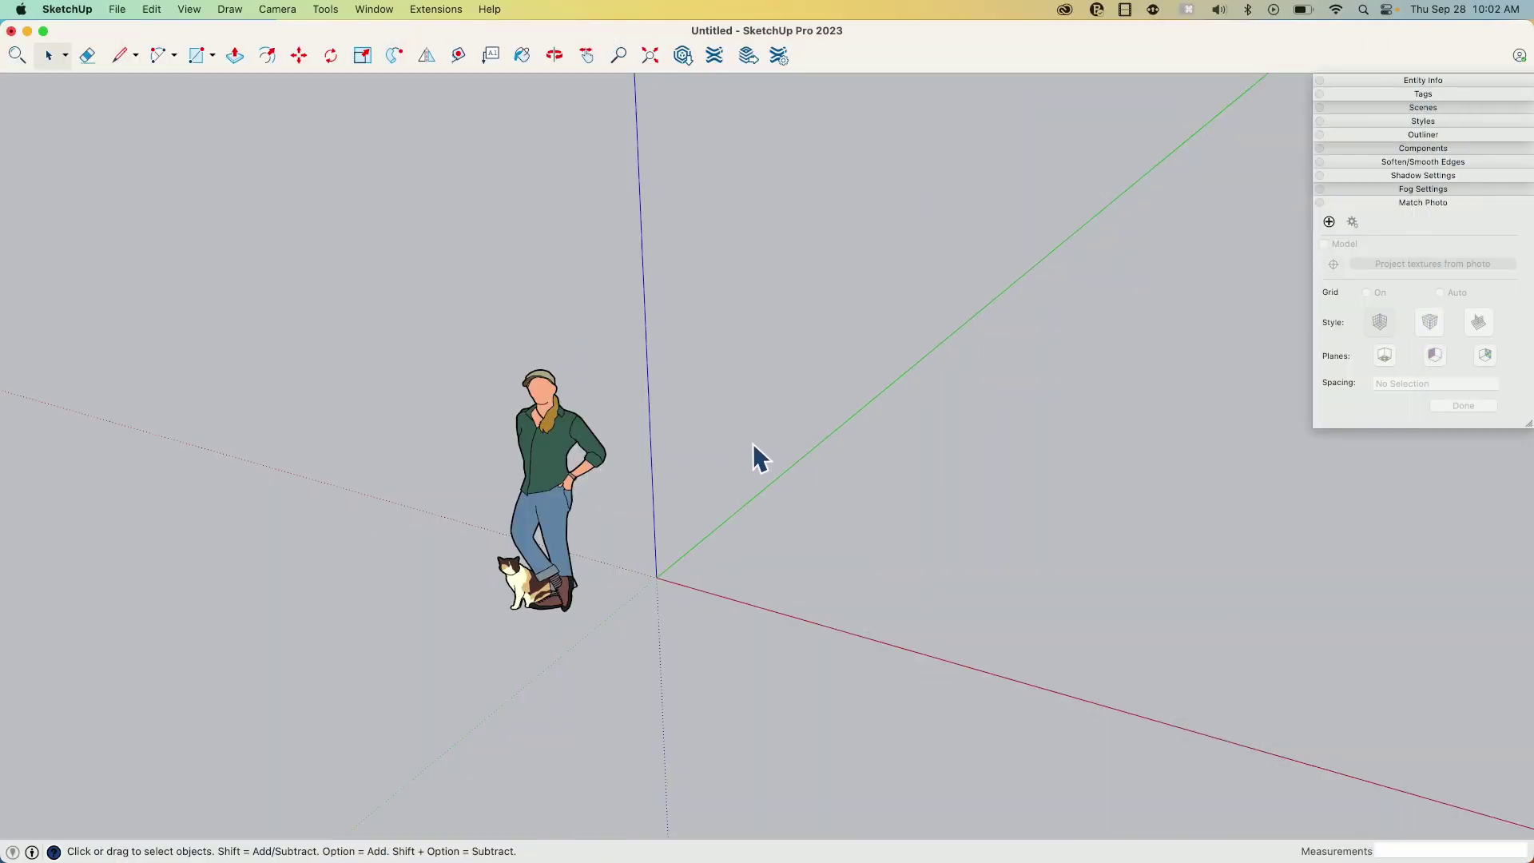
Import Bad 1.jpg from the Desktop as a new matched photo
middle_click_drag(845, 418, 875, 331)
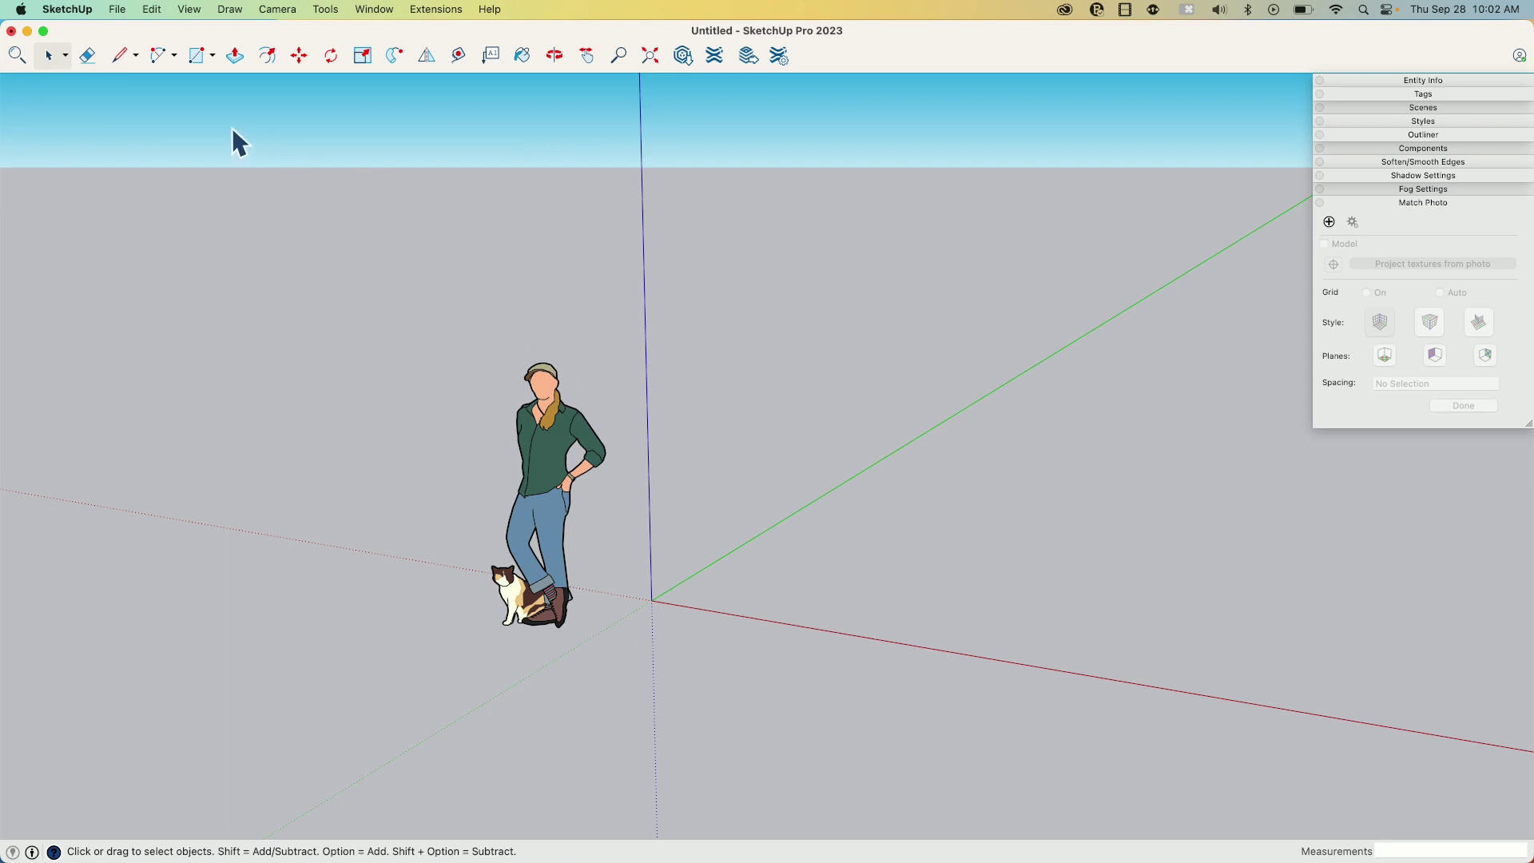
left_click(119, 11)
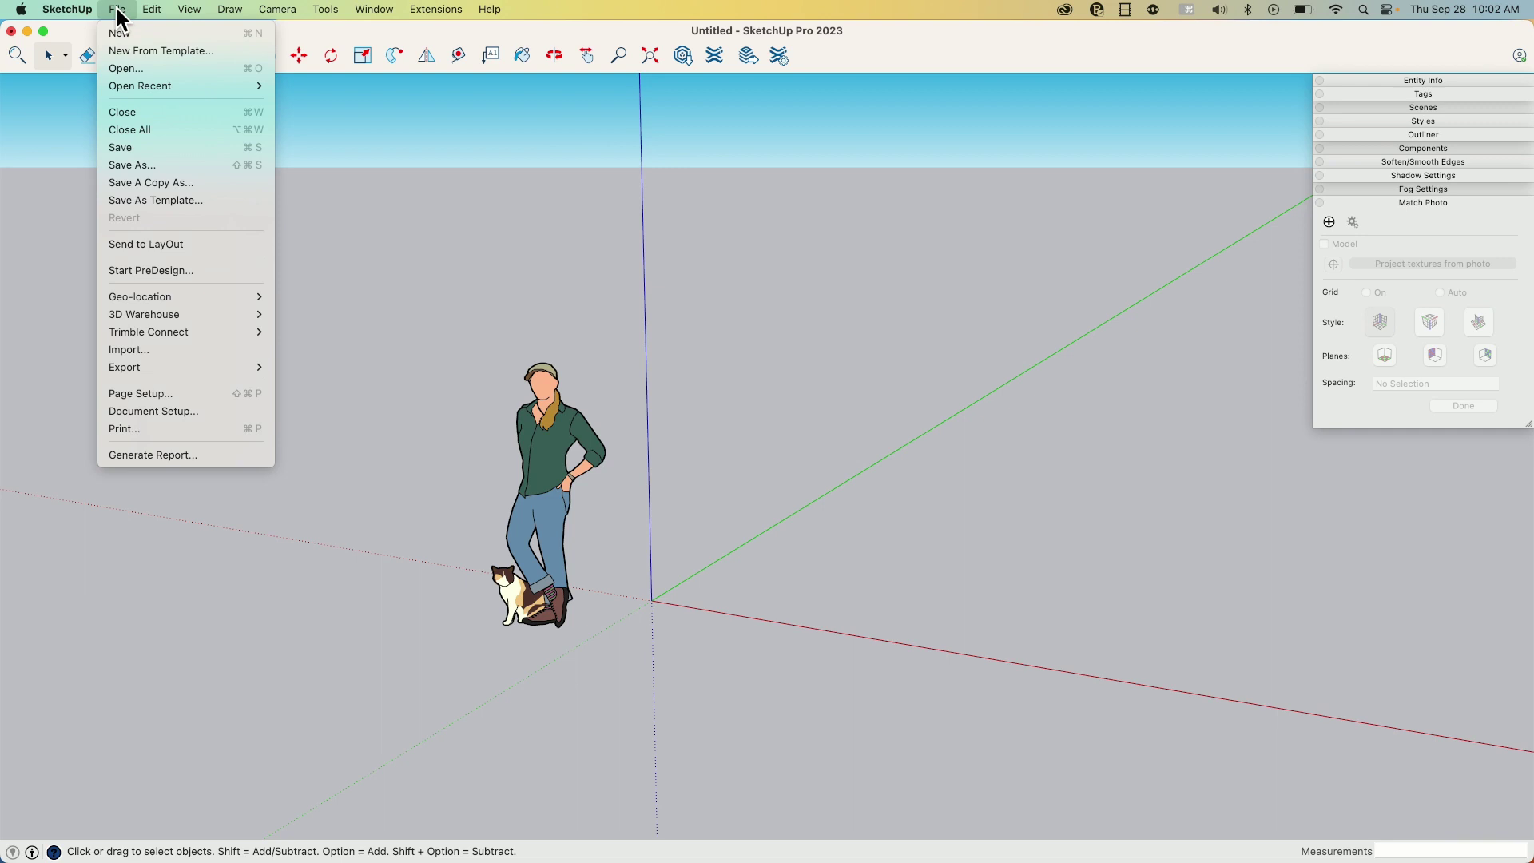
left_click(129, 351)
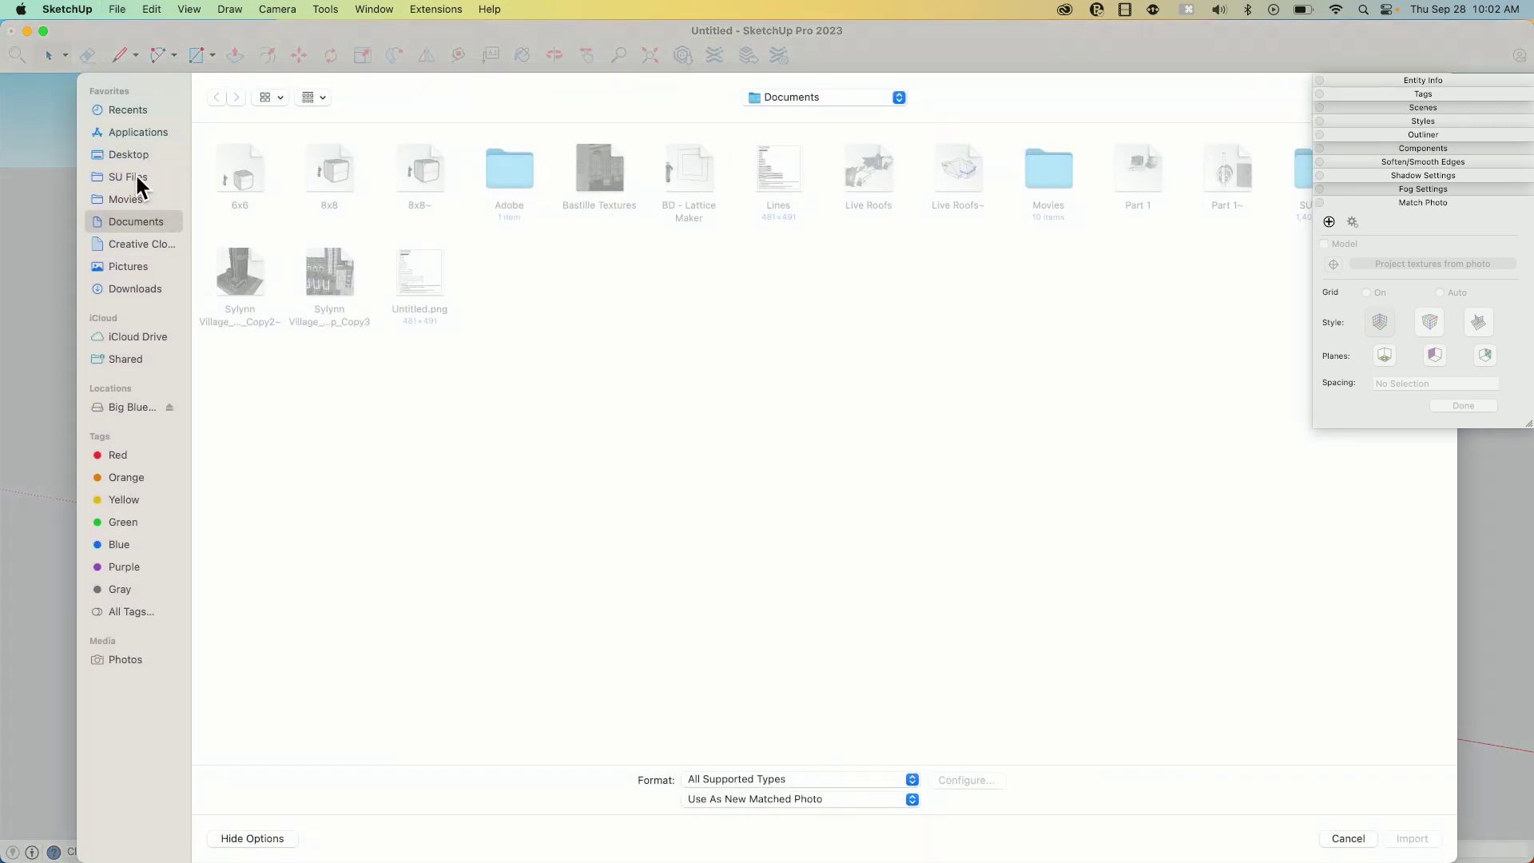
left_click(128, 154)
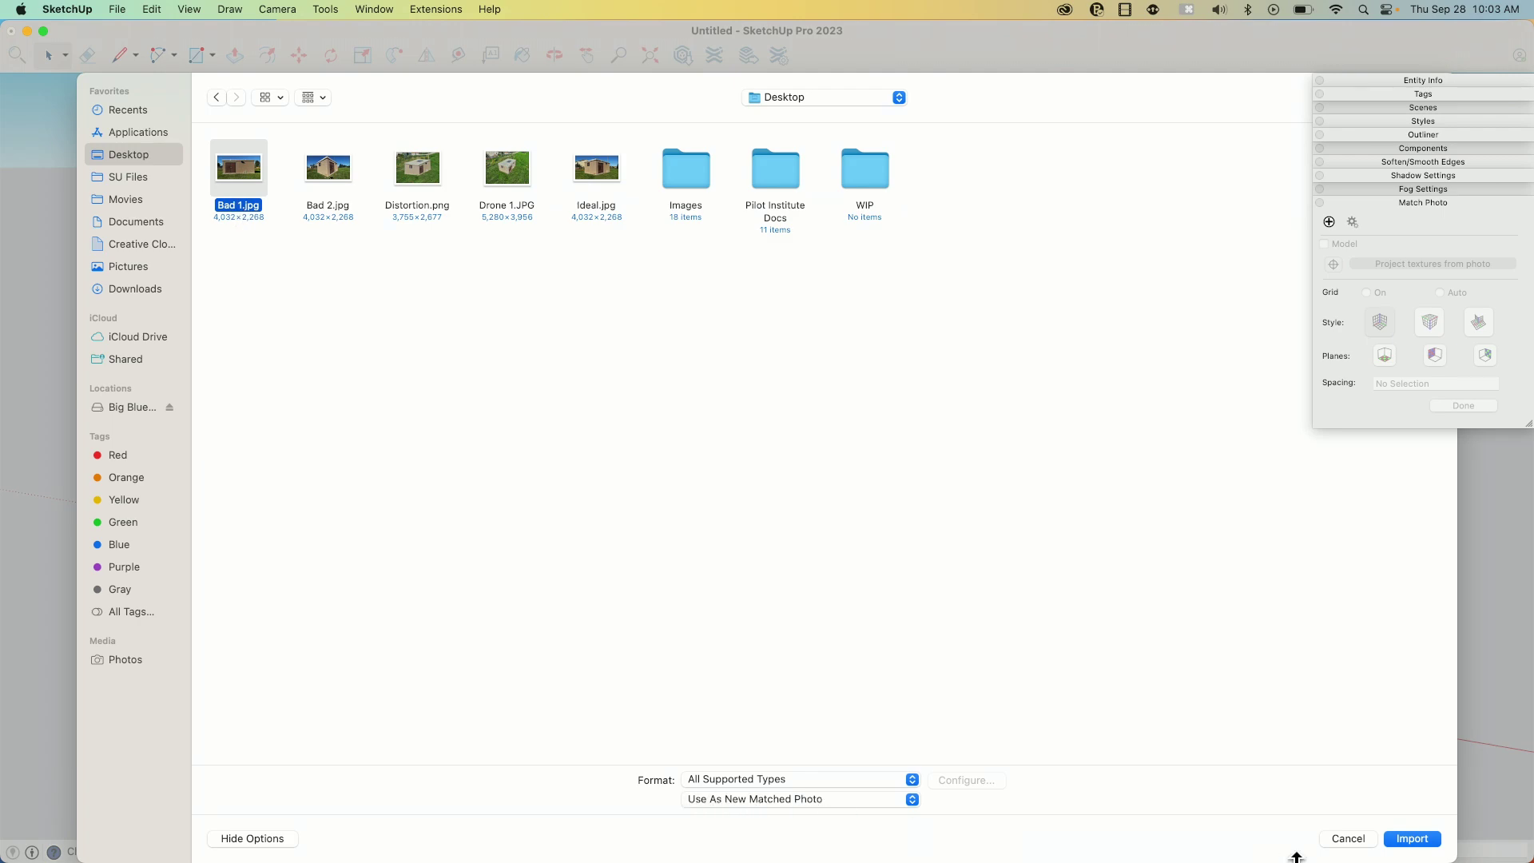
left_click(1414, 839)
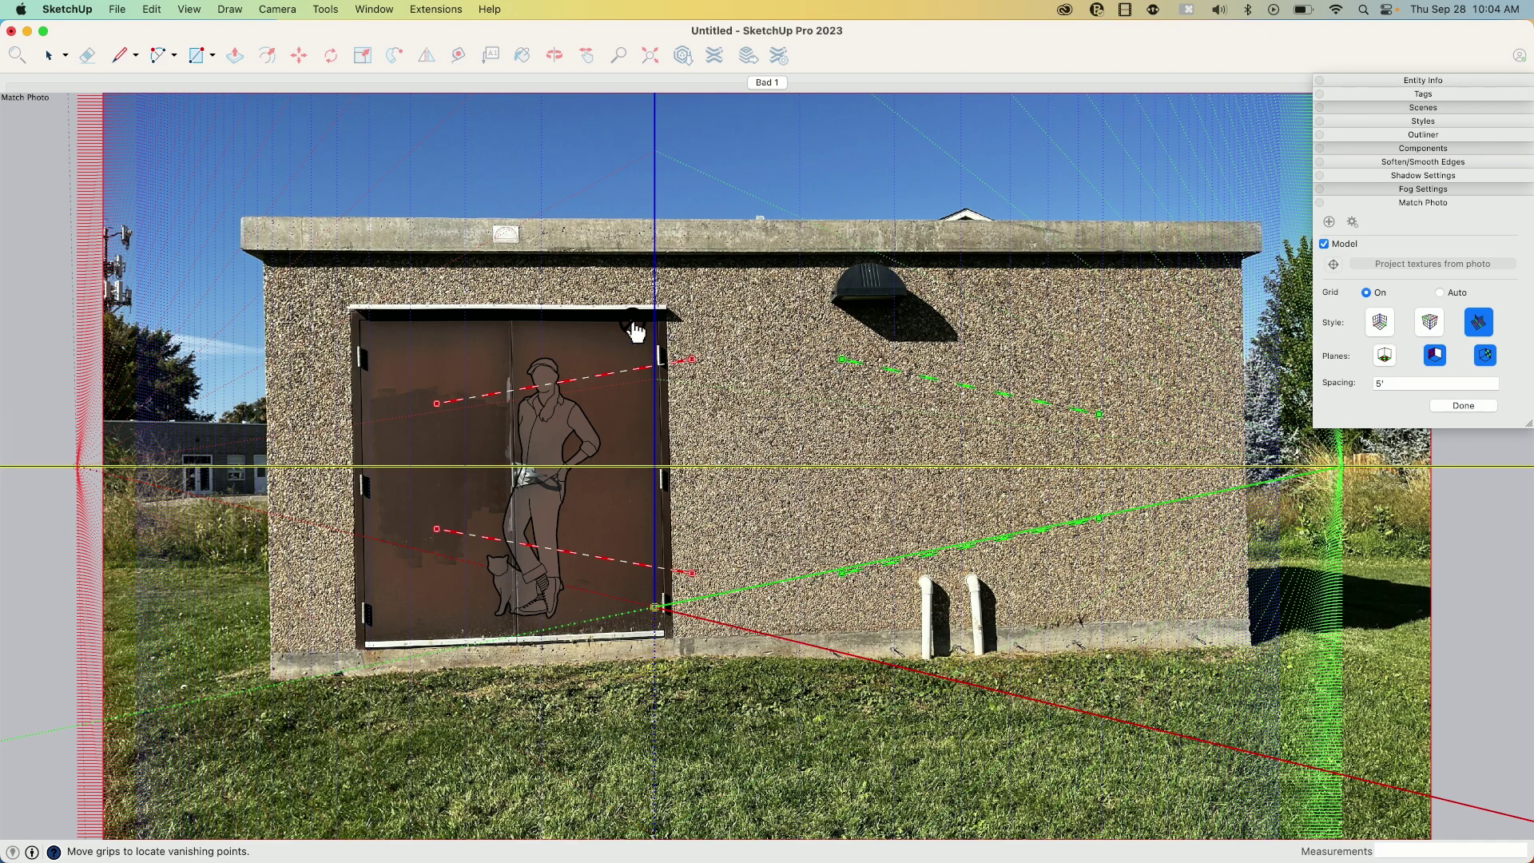
Set the origin at the wall's left base corner, align the green vanishing bars with the roof underside and wall base, and finish the match
left_click_drag(661, 617, 270, 654)
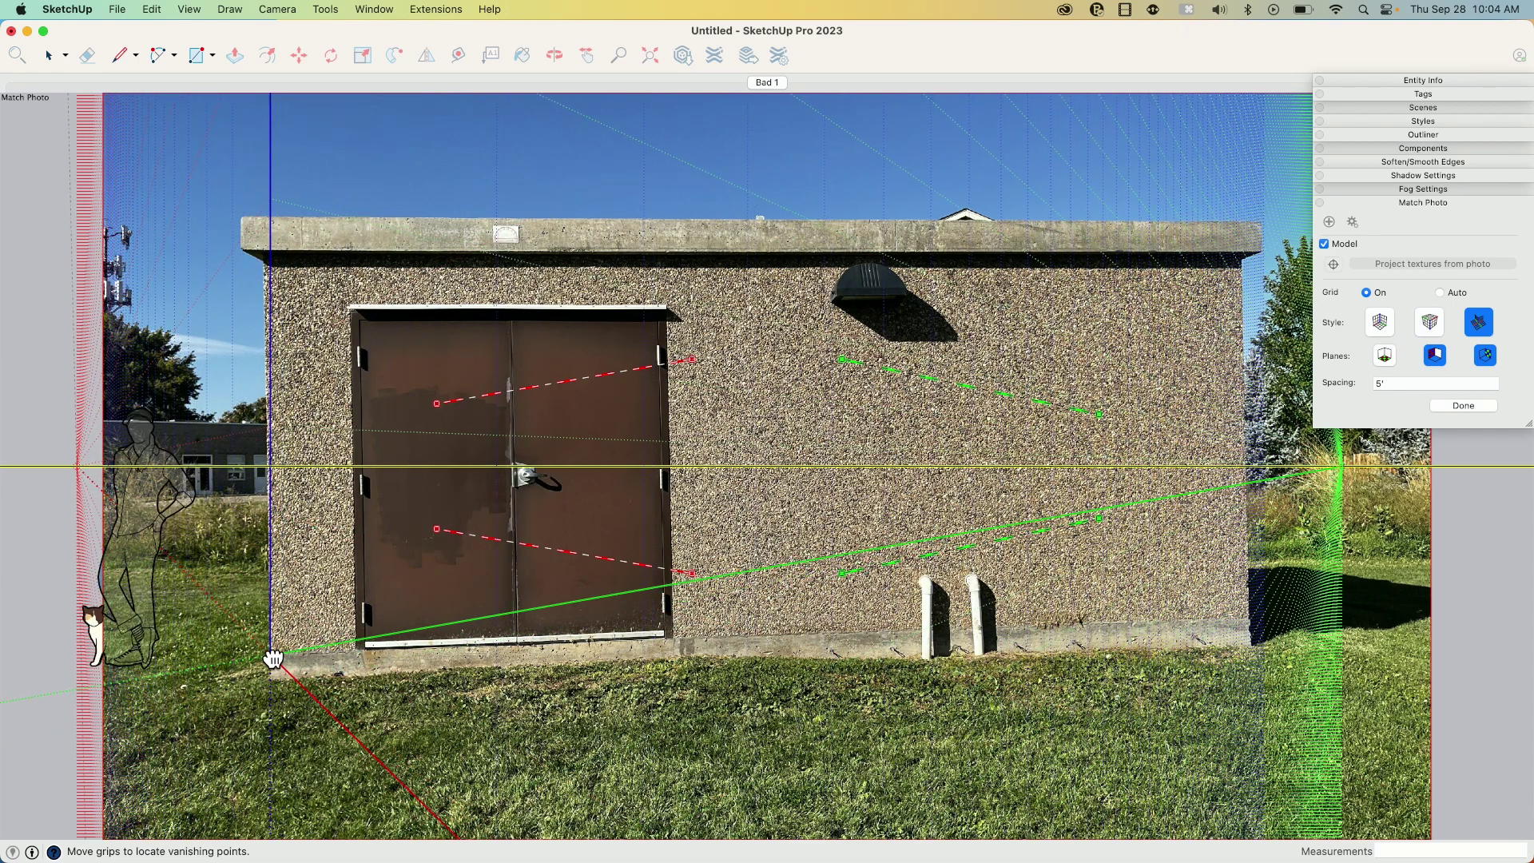
left_click_drag(845, 370, 493, 253)
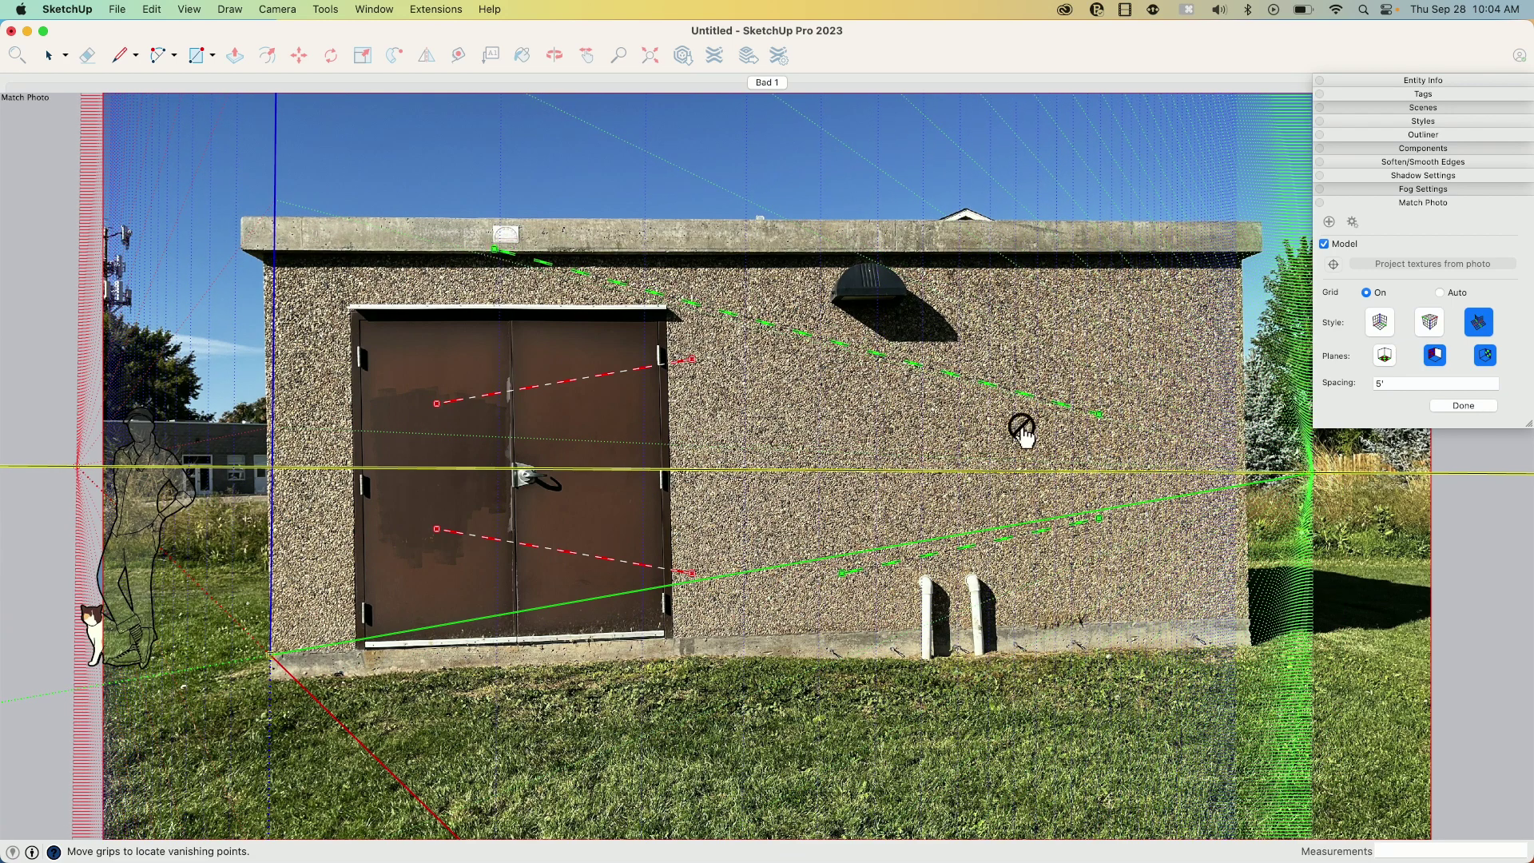
left_click_drag(1100, 414, 1110, 254)
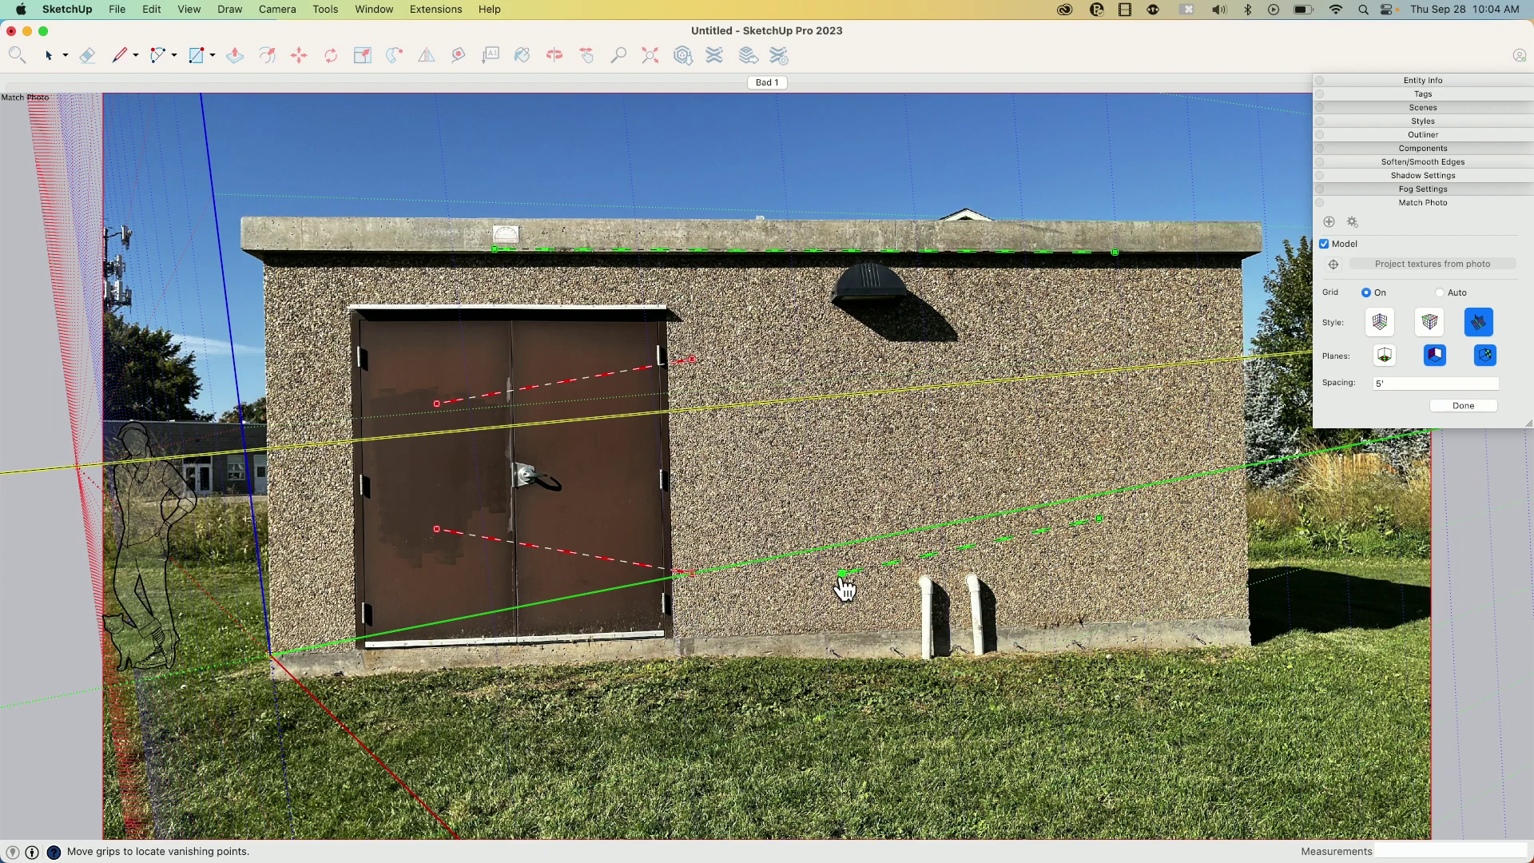
left_click_drag(843, 573, 668, 644)
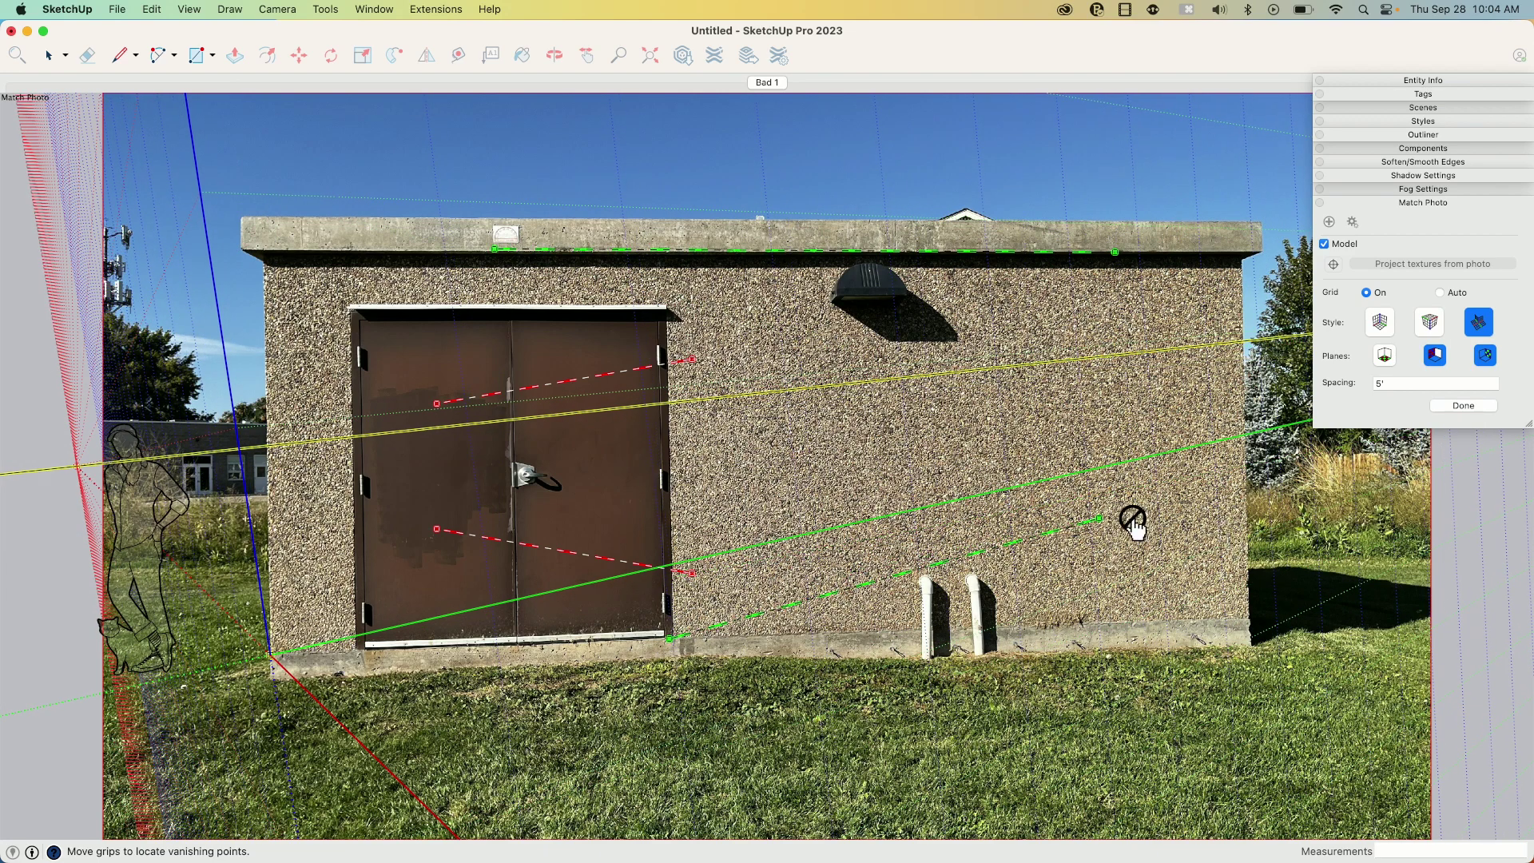
left_click_drag(1106, 529, 1126, 632)
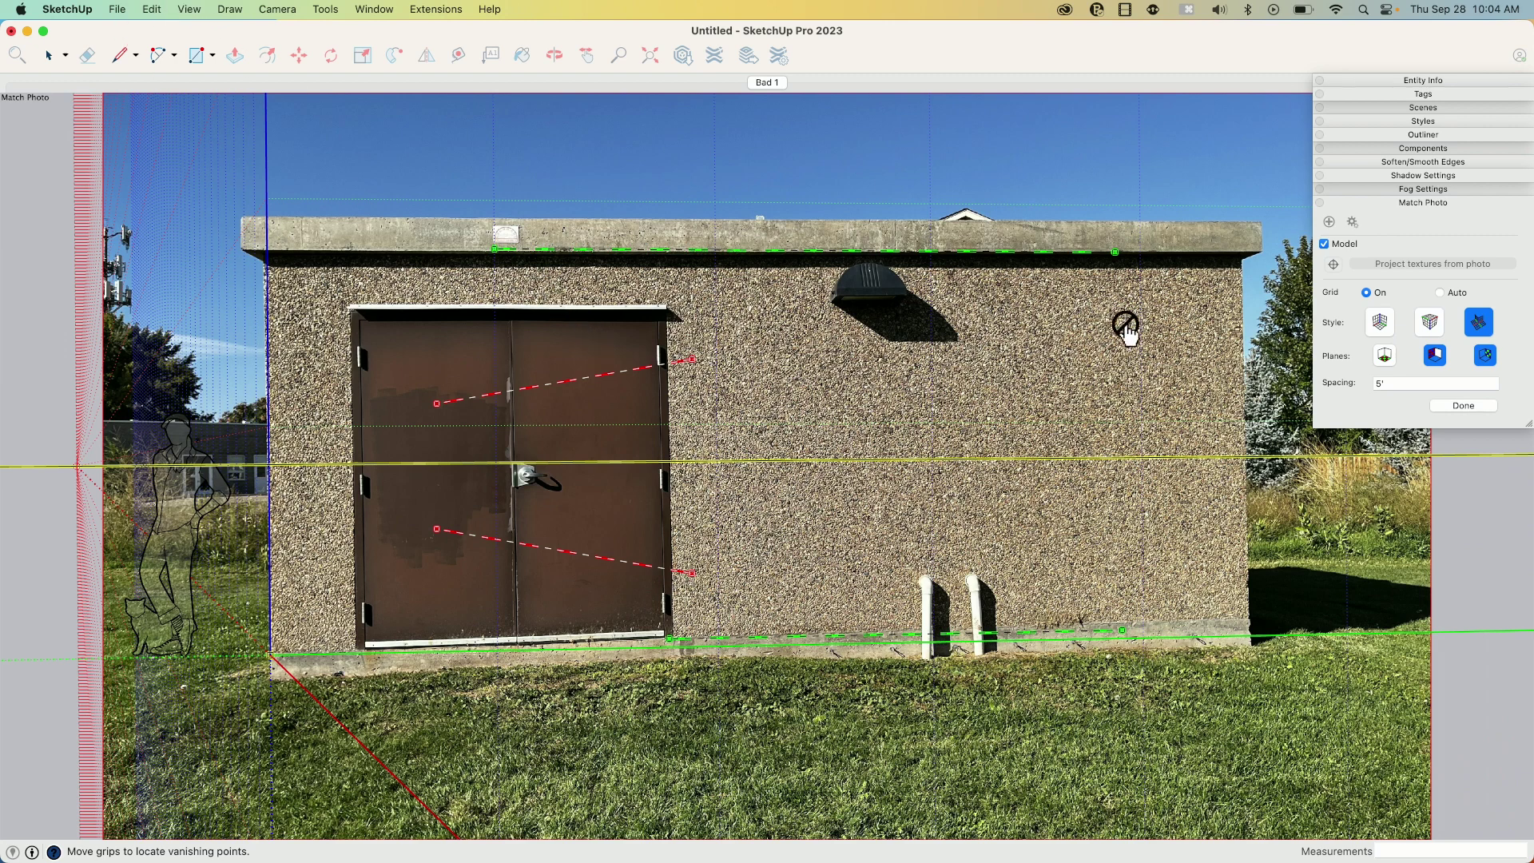
left_click(1462, 406)
Create a new model, enlarge its window to the full screen width, and add Bad 2.jpg as its matched photo
left_click(120, 10)
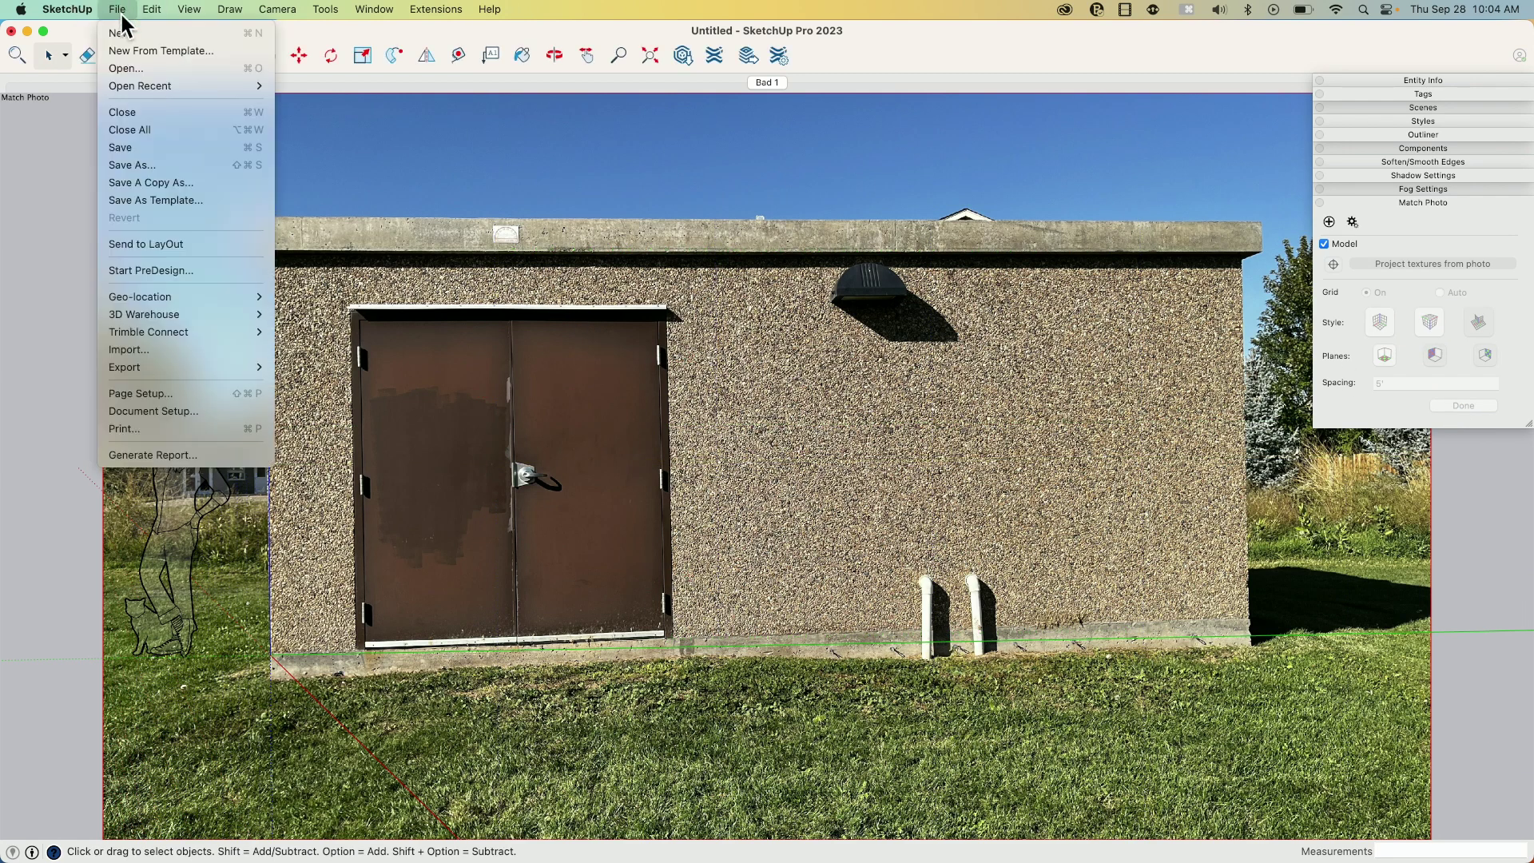
left_click(121, 34)
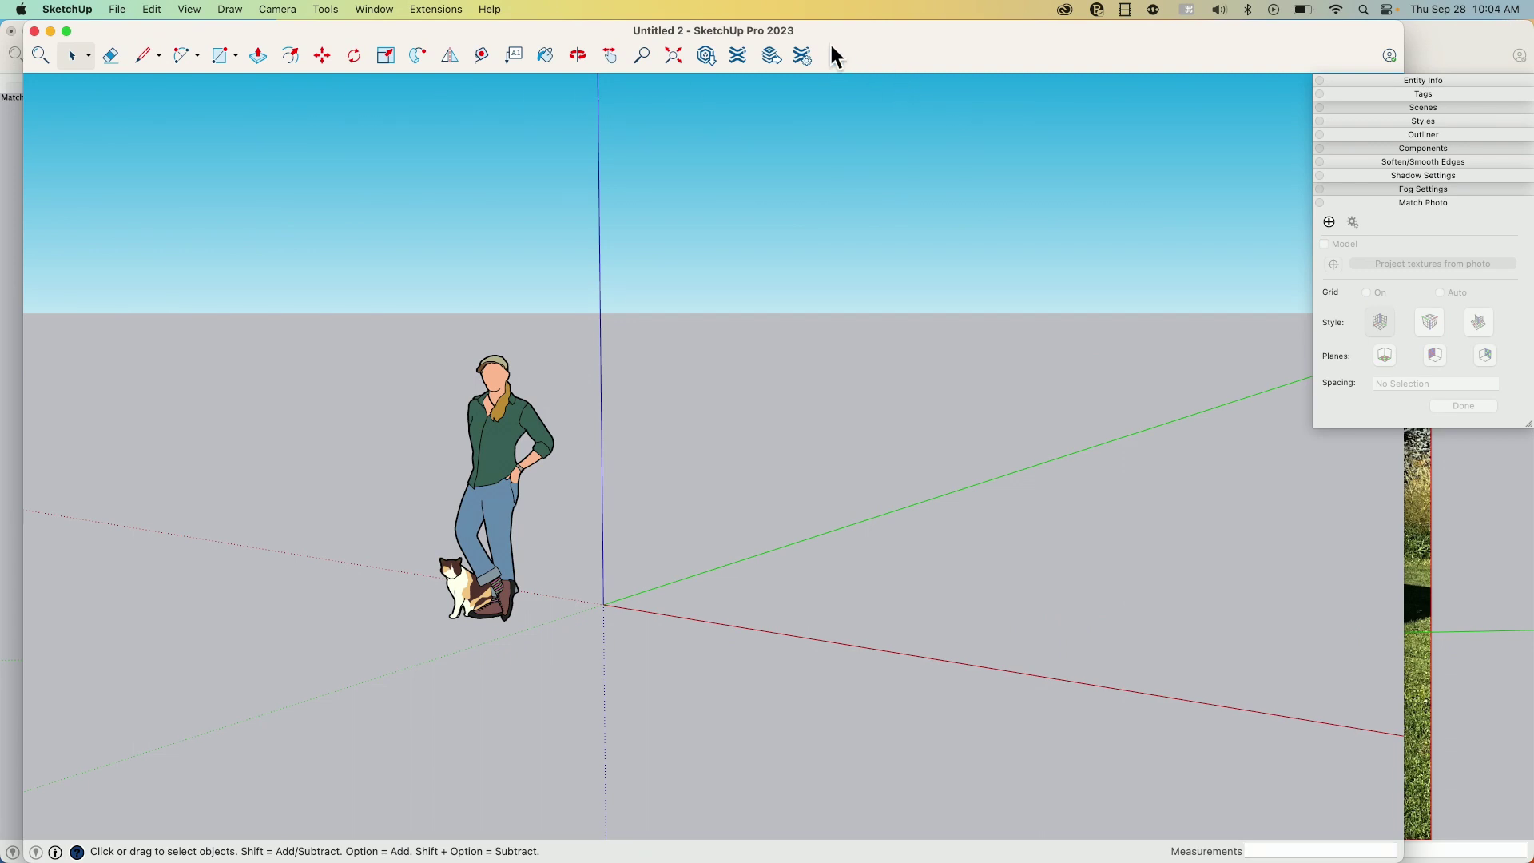
left_click_drag(1403, 34, 1528, 35)
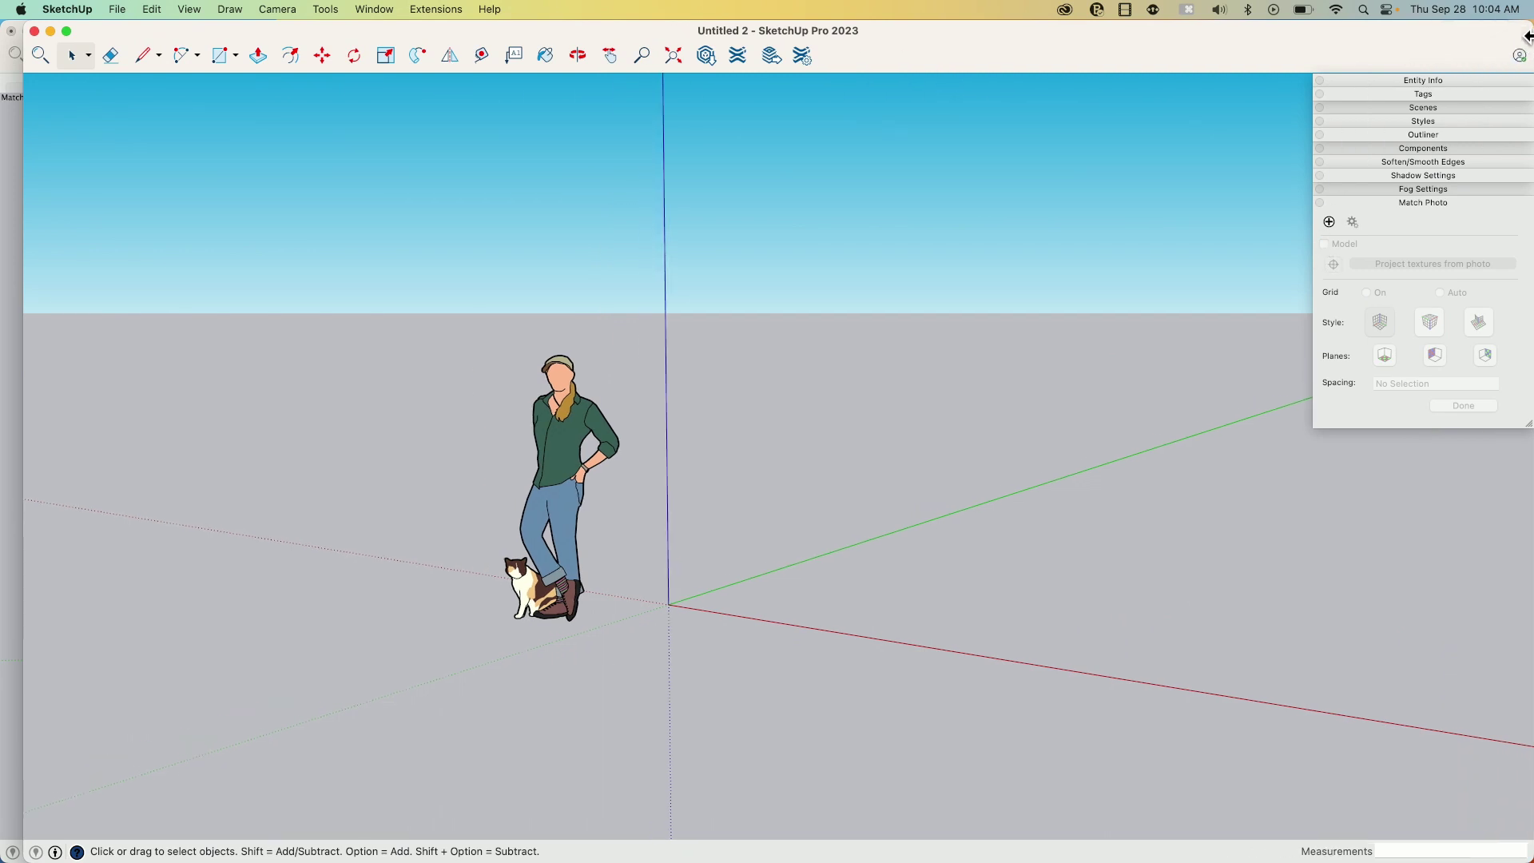
left_click_drag(25, 39, 1, 39)
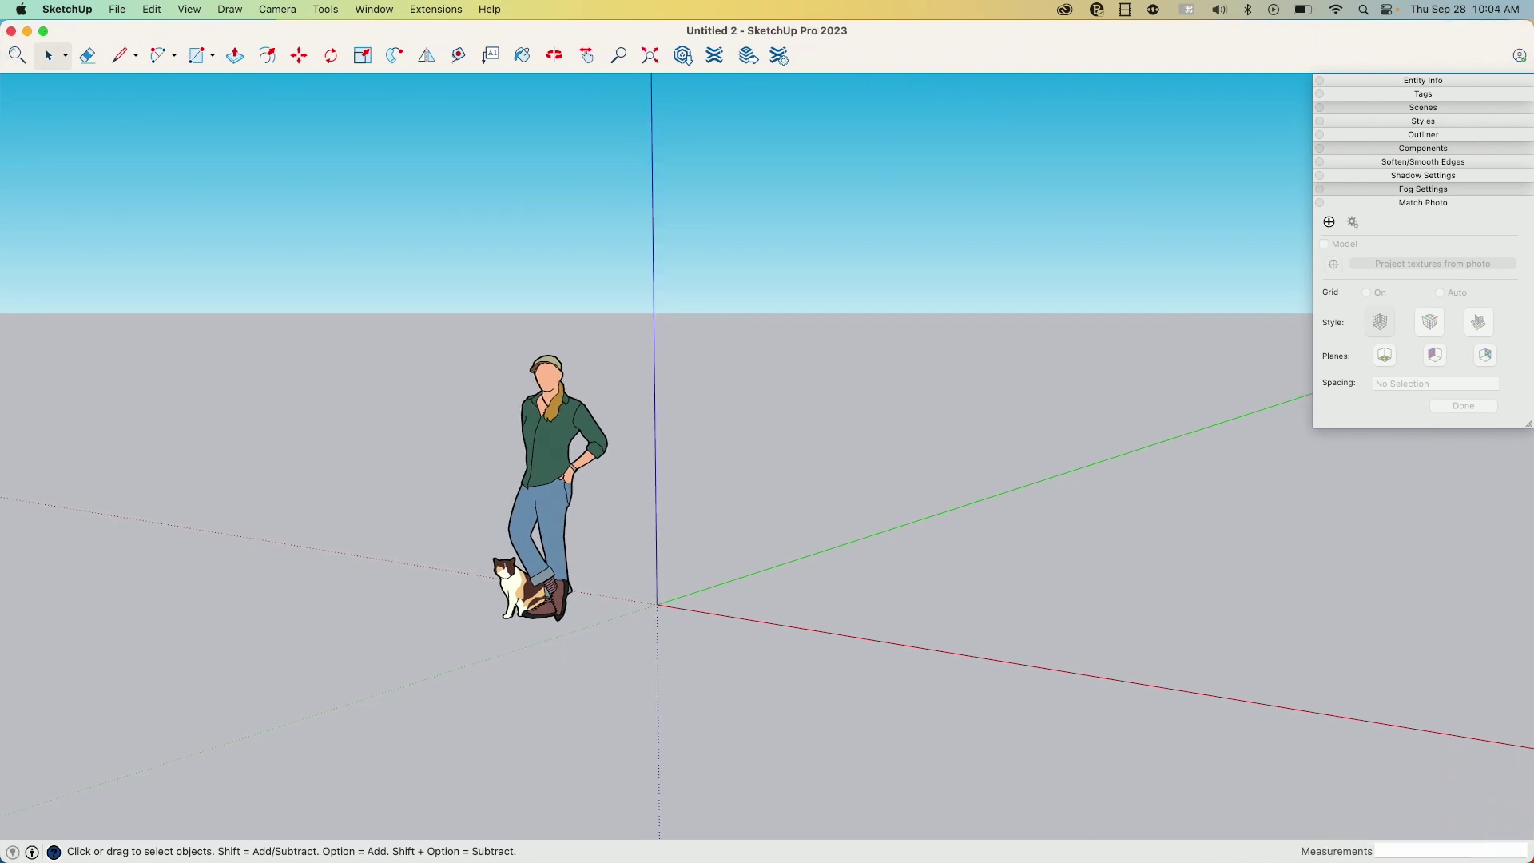
left_click(1330, 221)
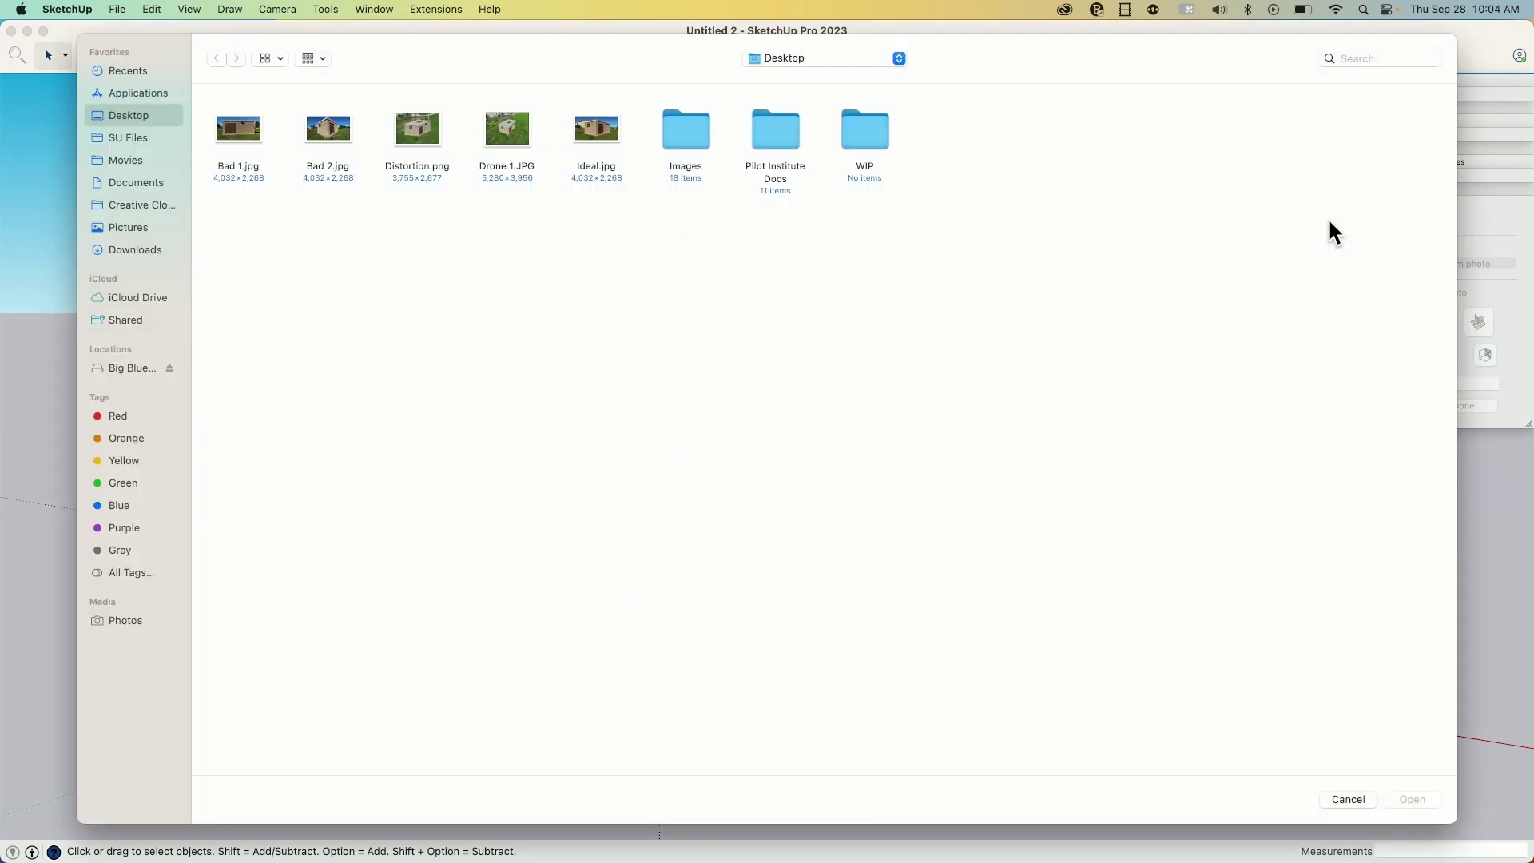
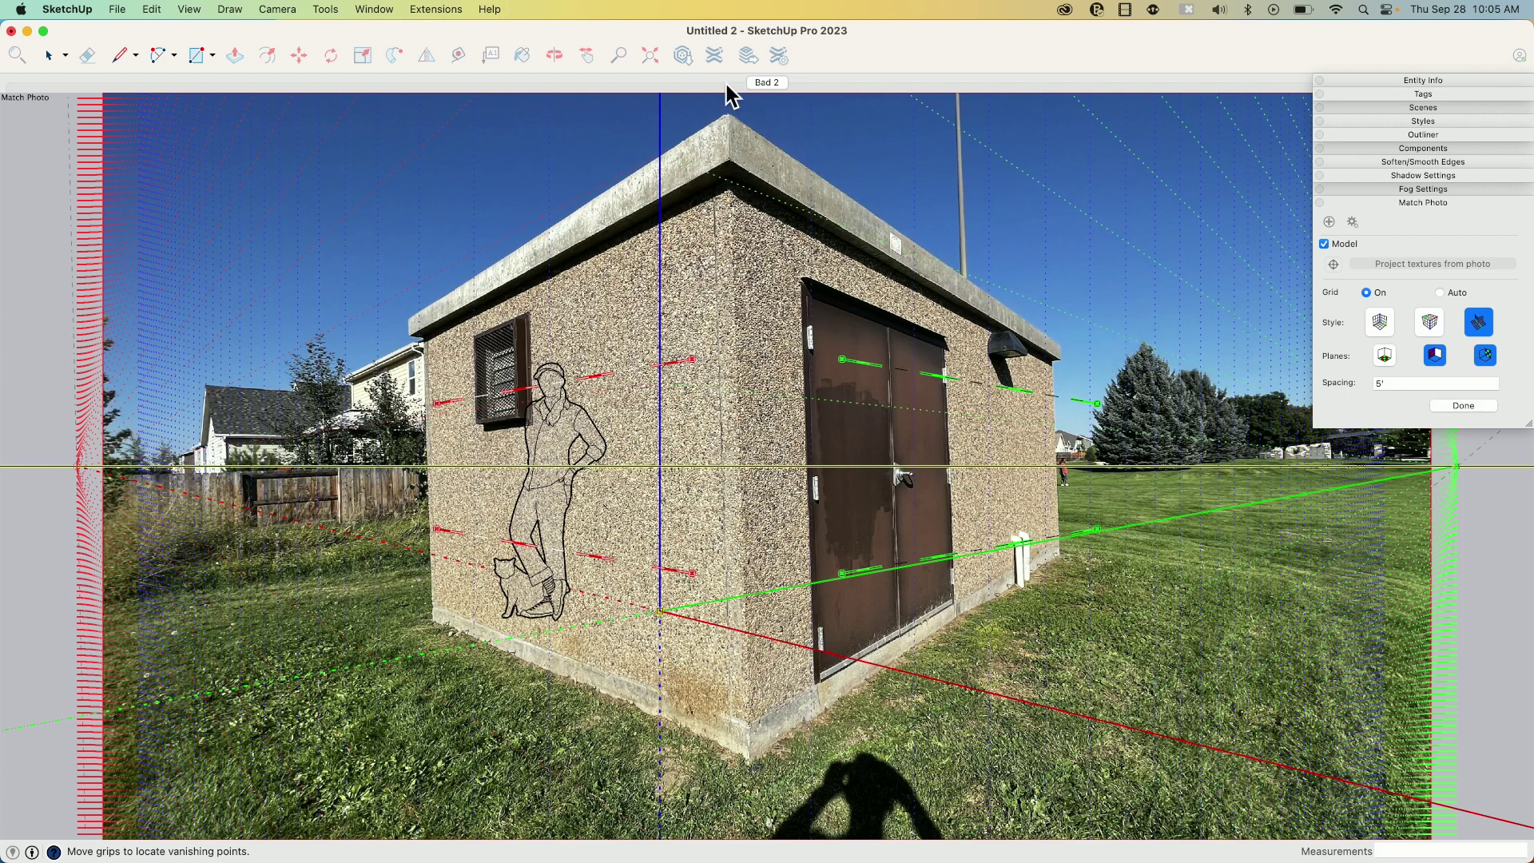
Align the upper green and red vanishing bars with the two top roof edges that meet at the building's near corner
left_click_drag(842, 362, 730, 113)
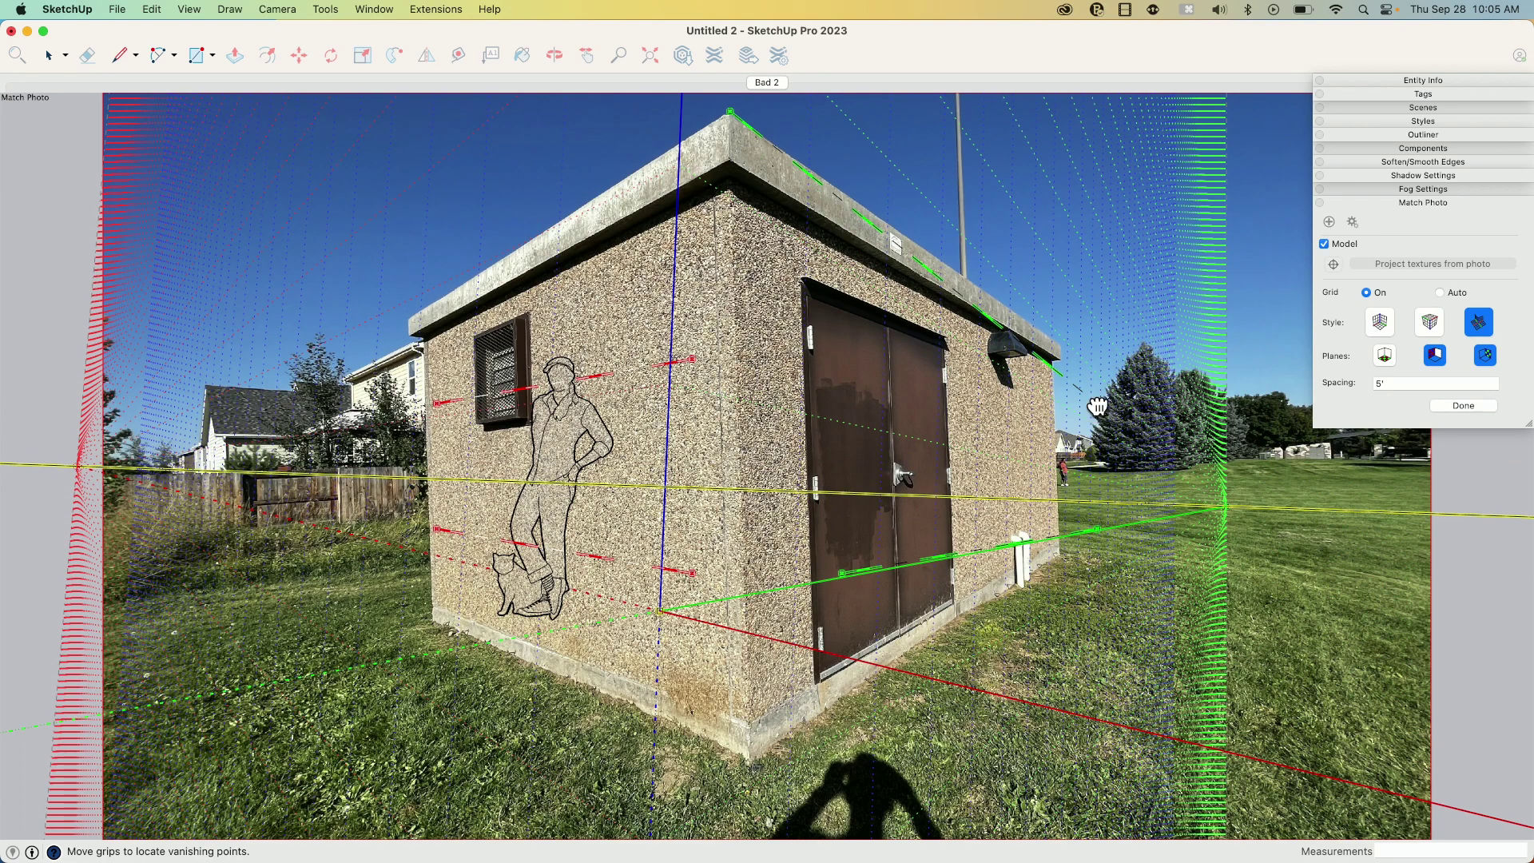
left_click_drag(1098, 407, 1061, 346)
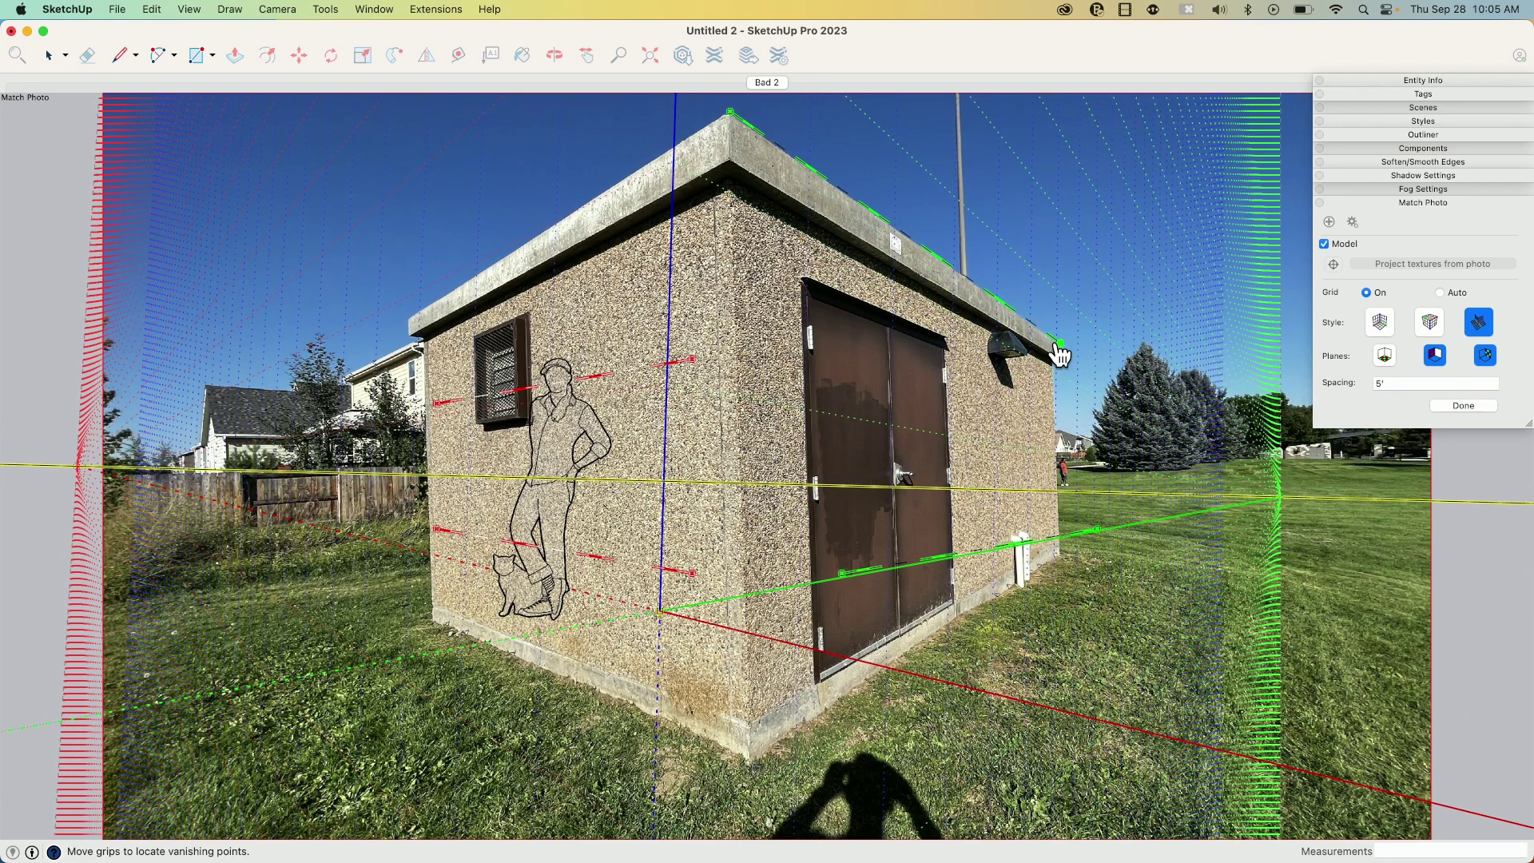
left_click_drag(1066, 354, 1062, 342)
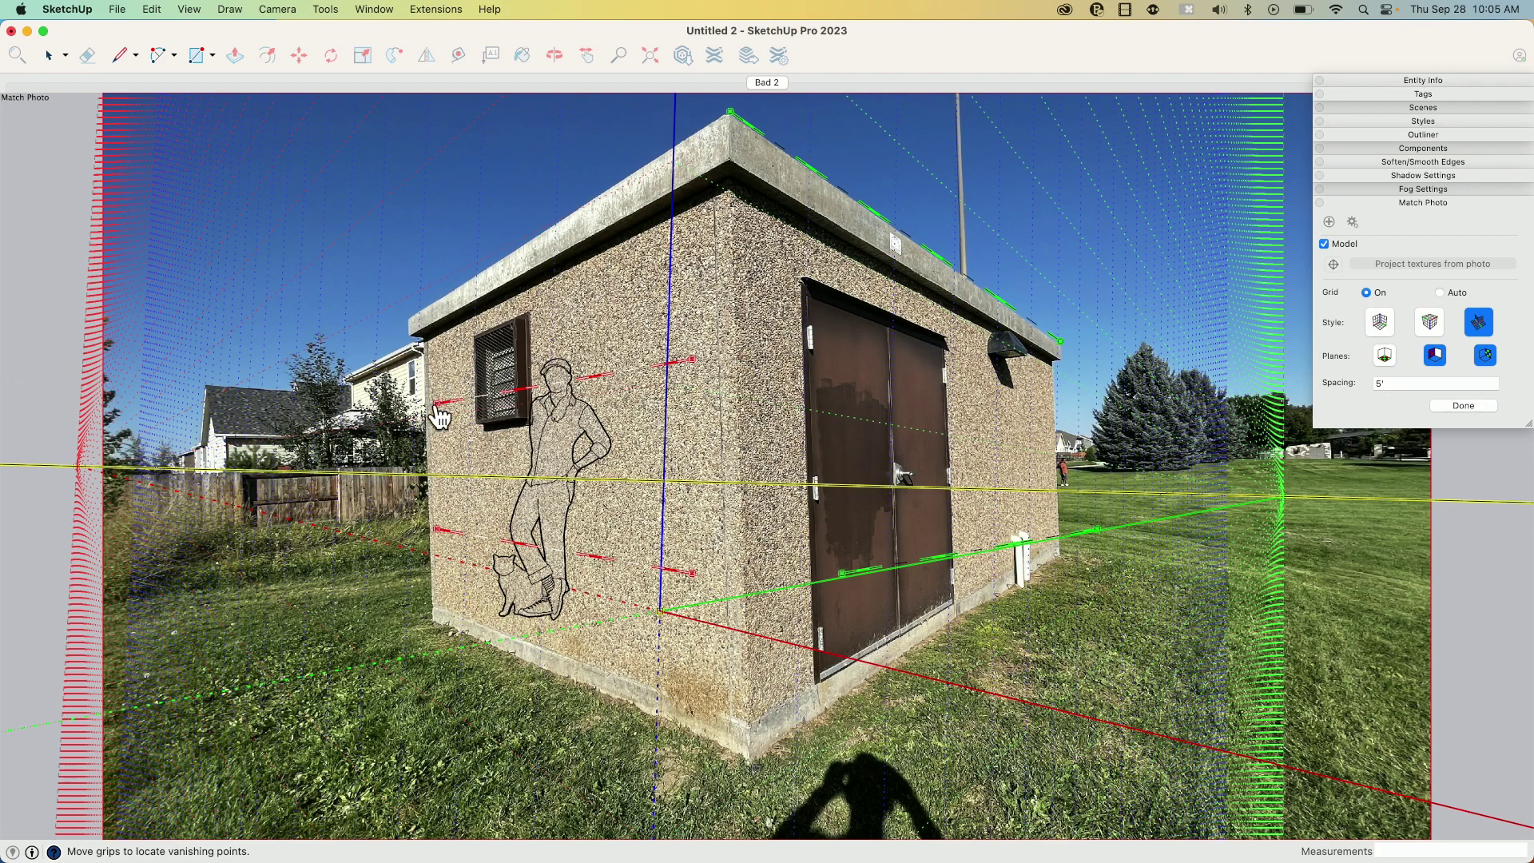
left_click_drag(436, 402, 406, 319)
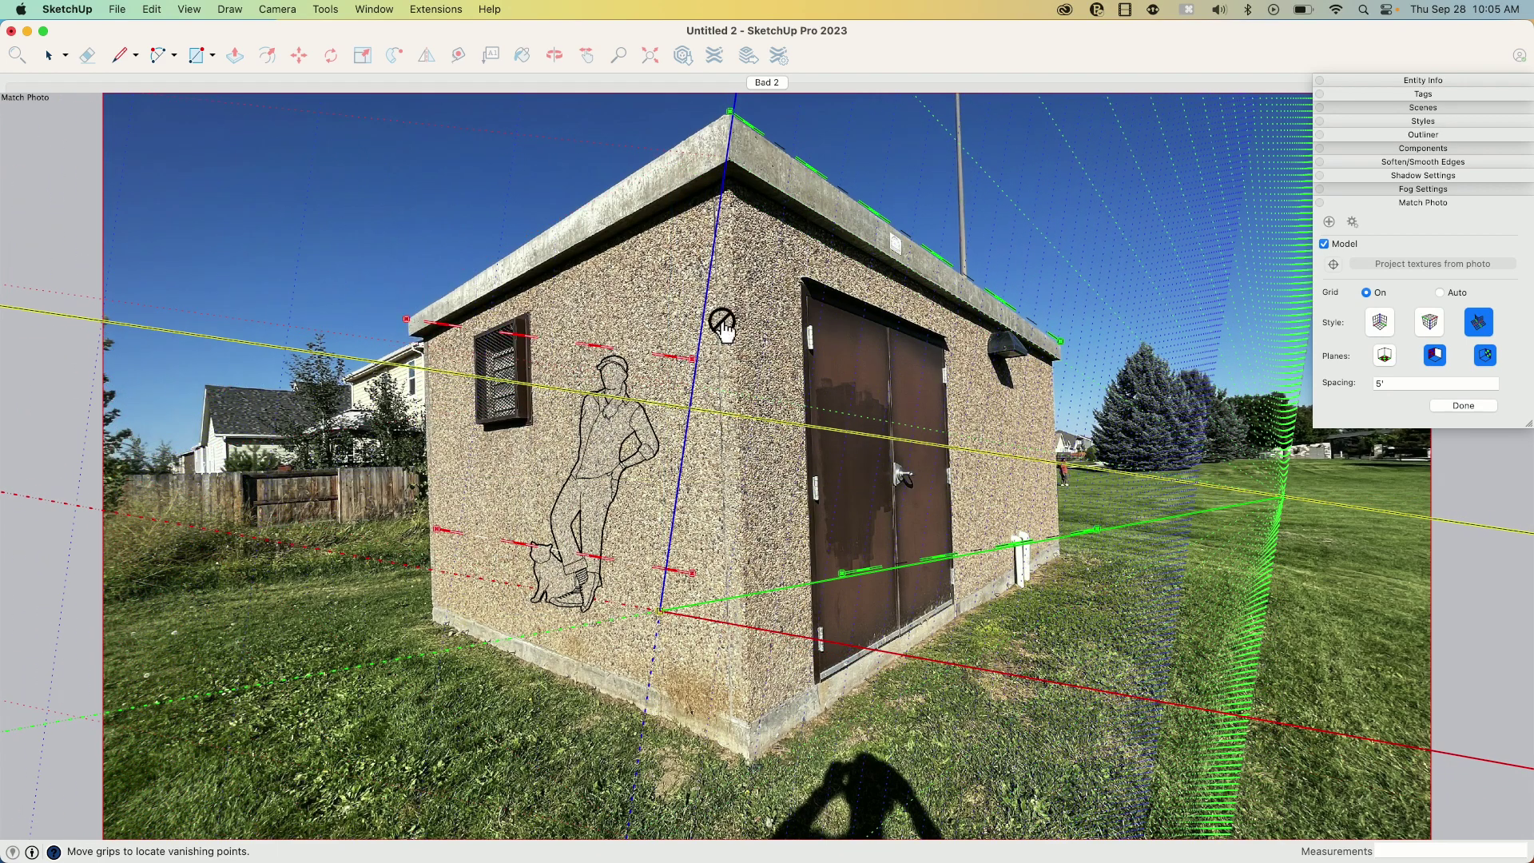
left_click_drag(696, 368, 722, 116)
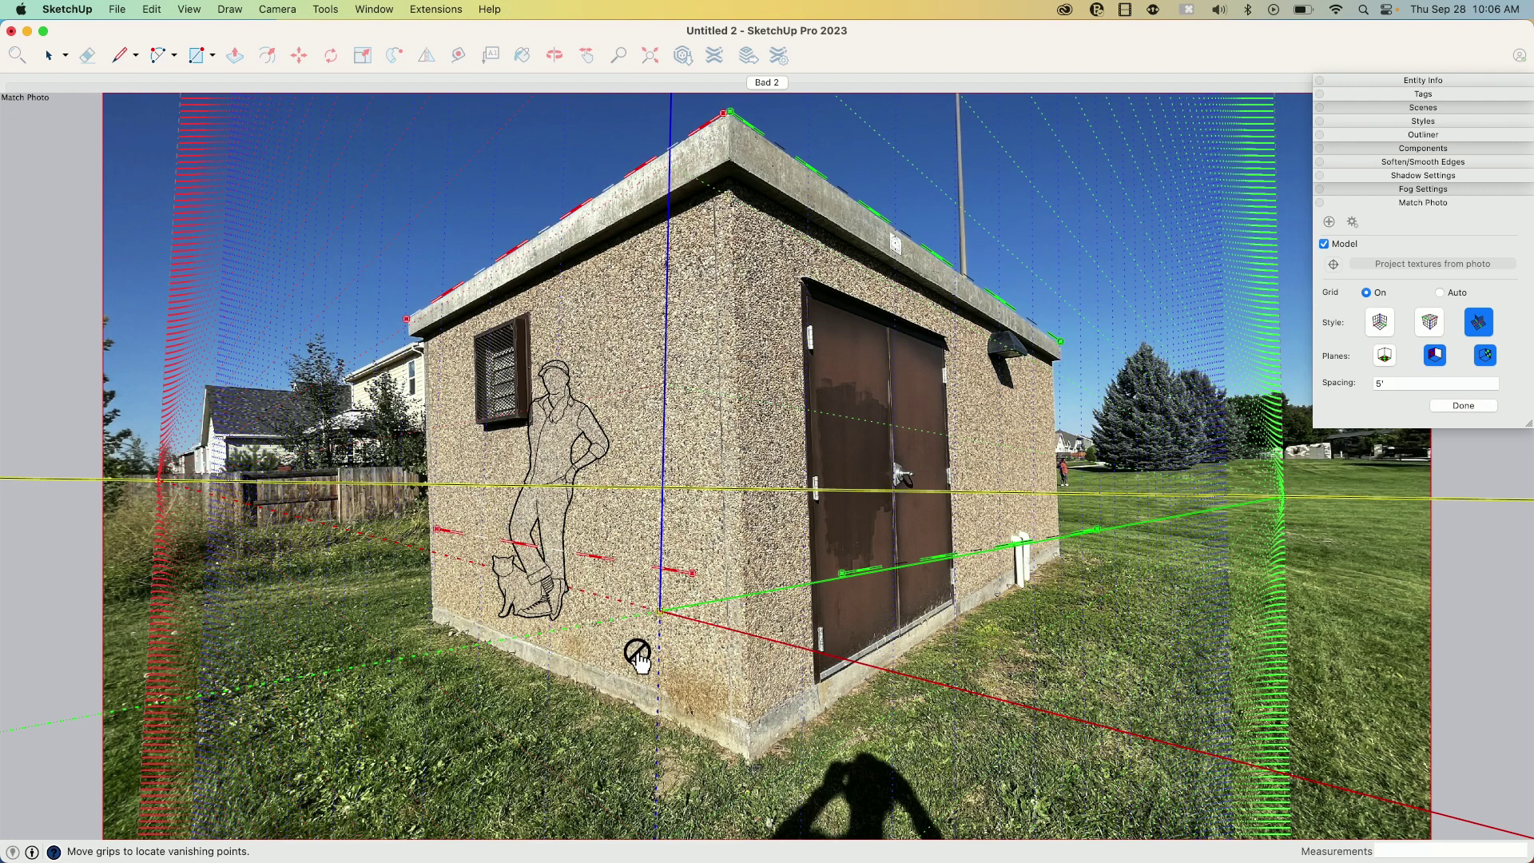
Set the origin at the building's near base corner, align the lower red and green bars with the wall bases, and finish the match
left_click_drag(658, 612, 751, 725)
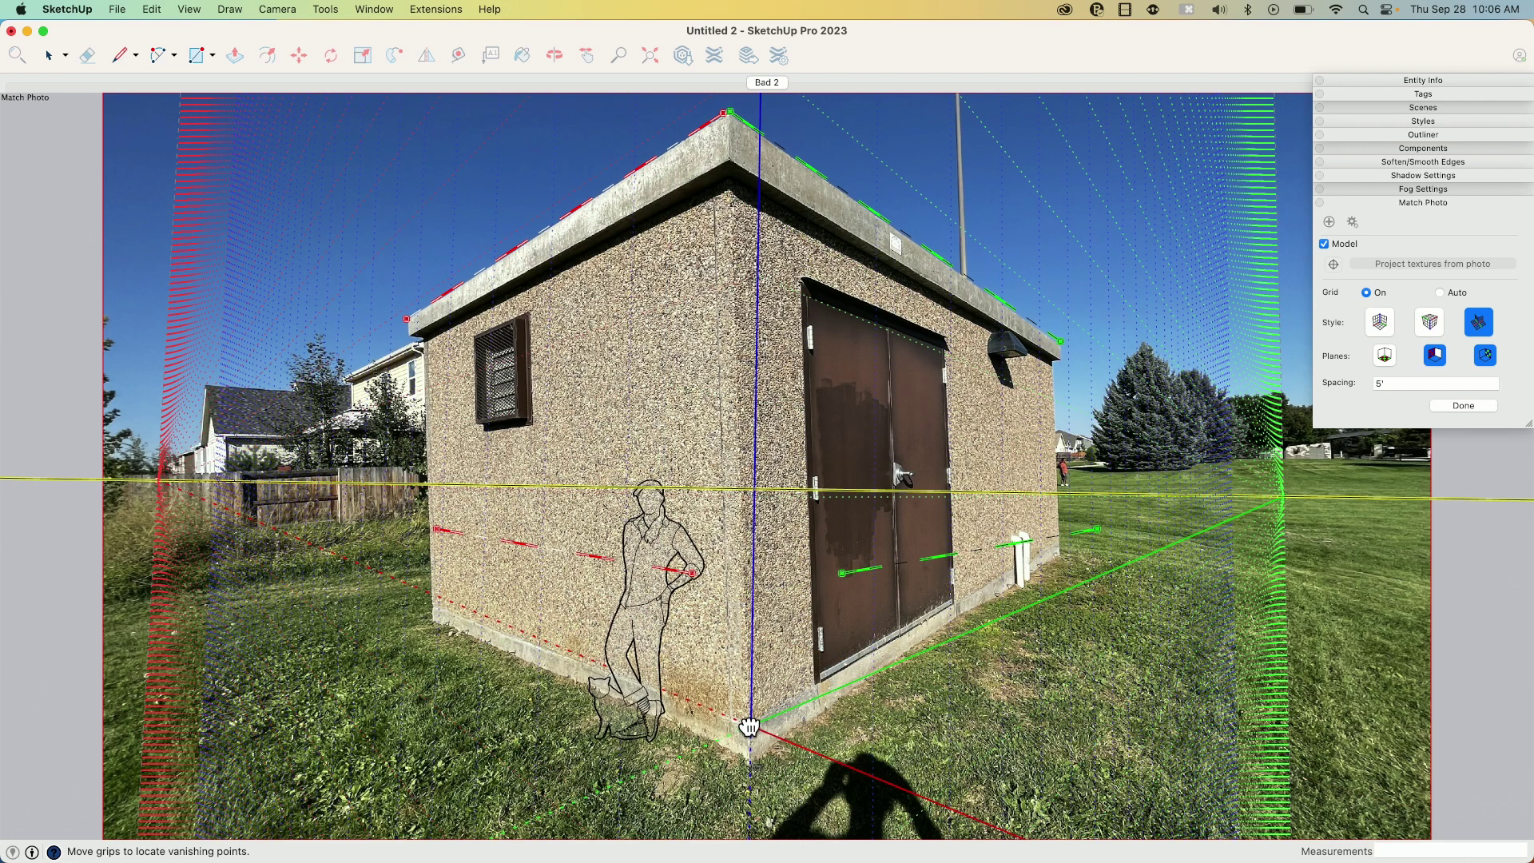
left_click_drag(438, 530, 436, 610)
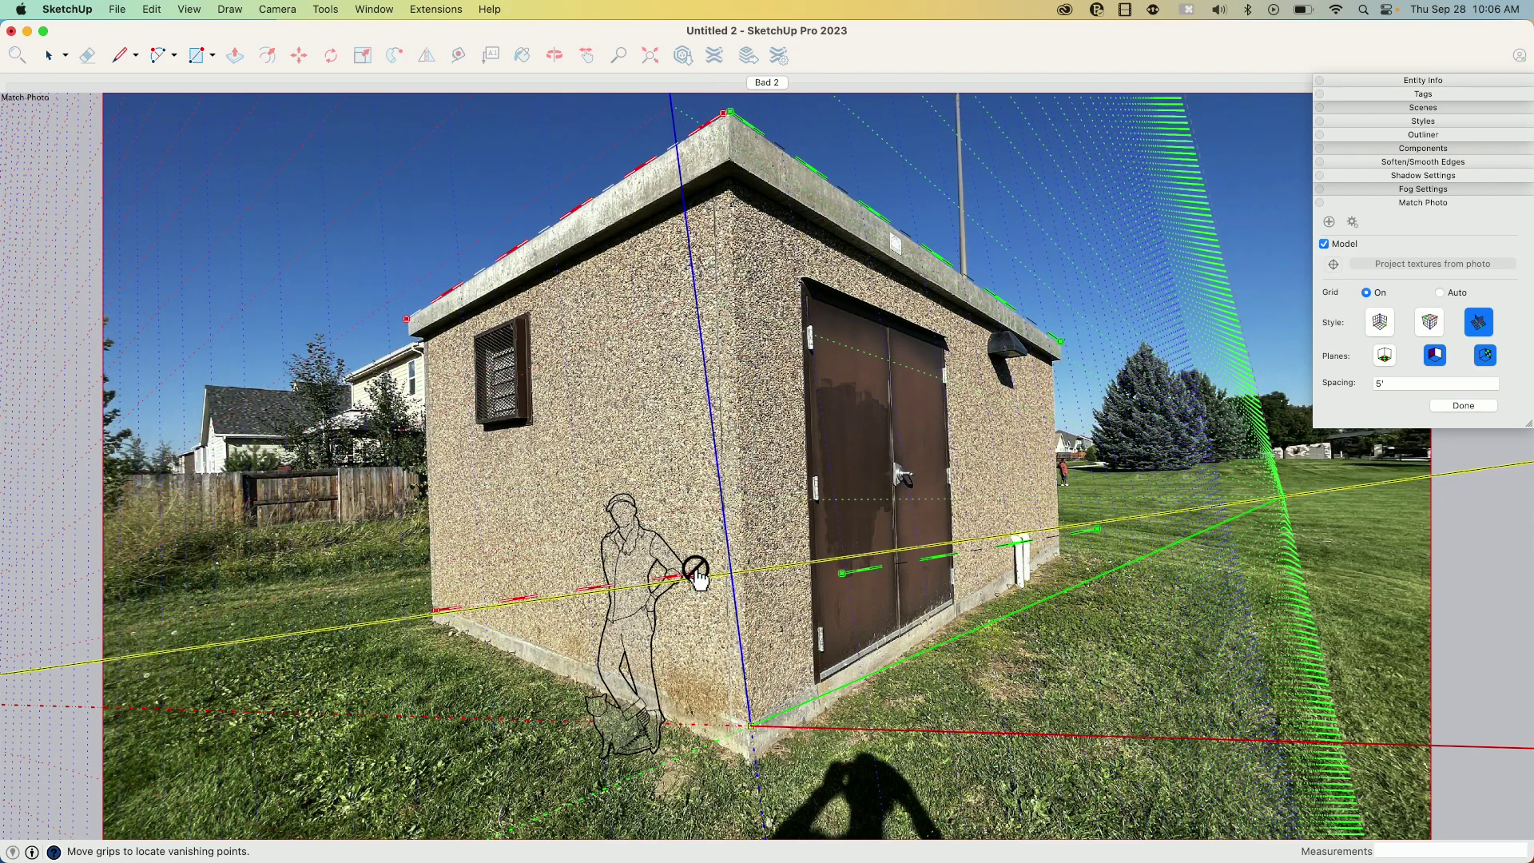
left_click_drag(692, 584, 701, 708)
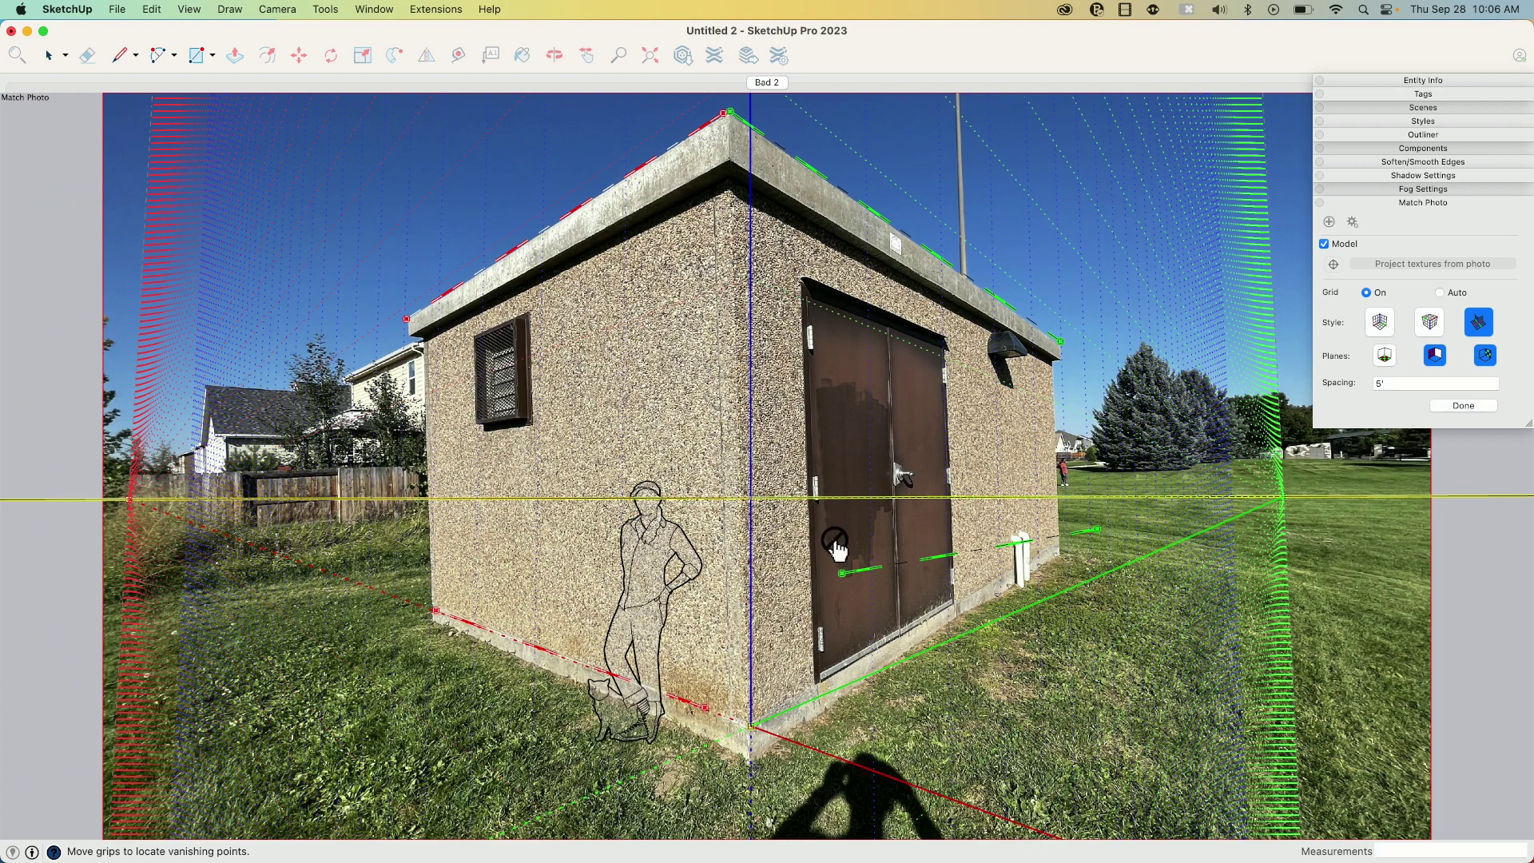
left_click_drag(844, 573, 778, 703)
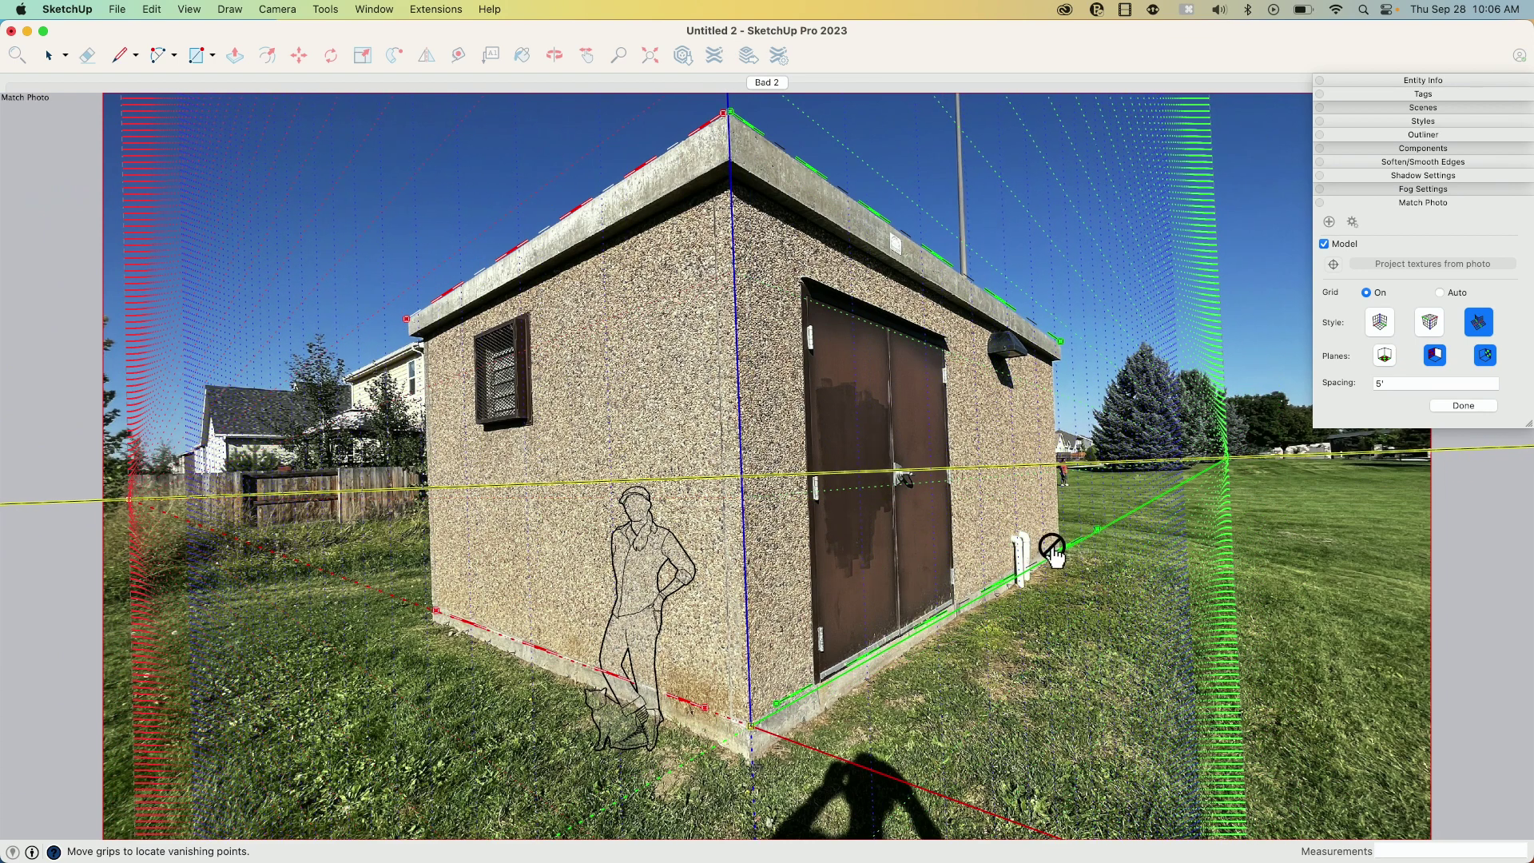
left_click_drag(1099, 531, 1048, 557)
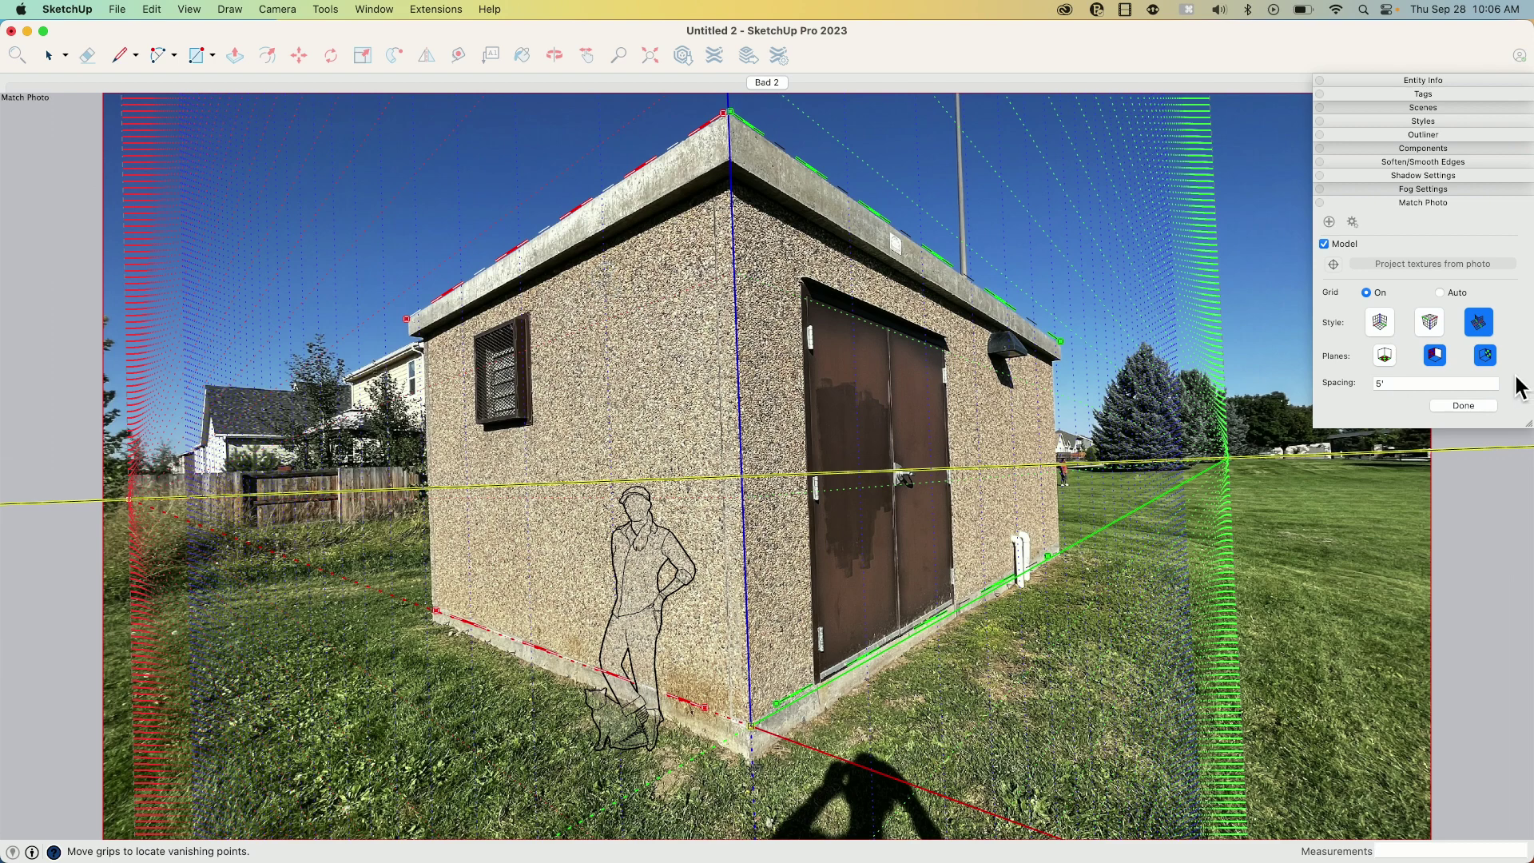
left_click(1464, 405)
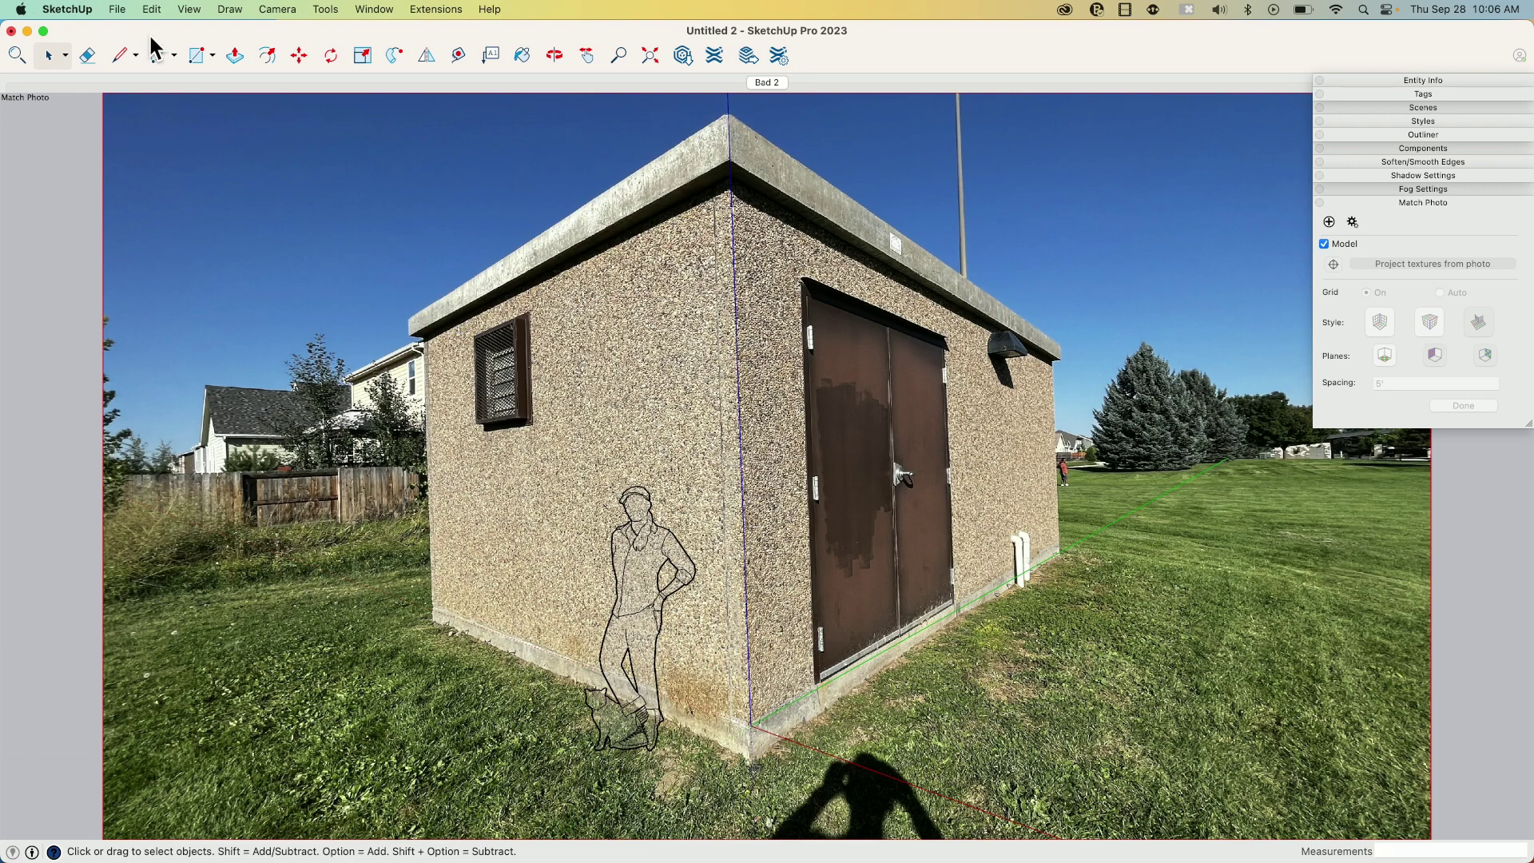
Create another new model, widen its window to the full screen, and add Drone 1.JPG as its matched photo
left_click(116, 9)
left_click(128, 32)
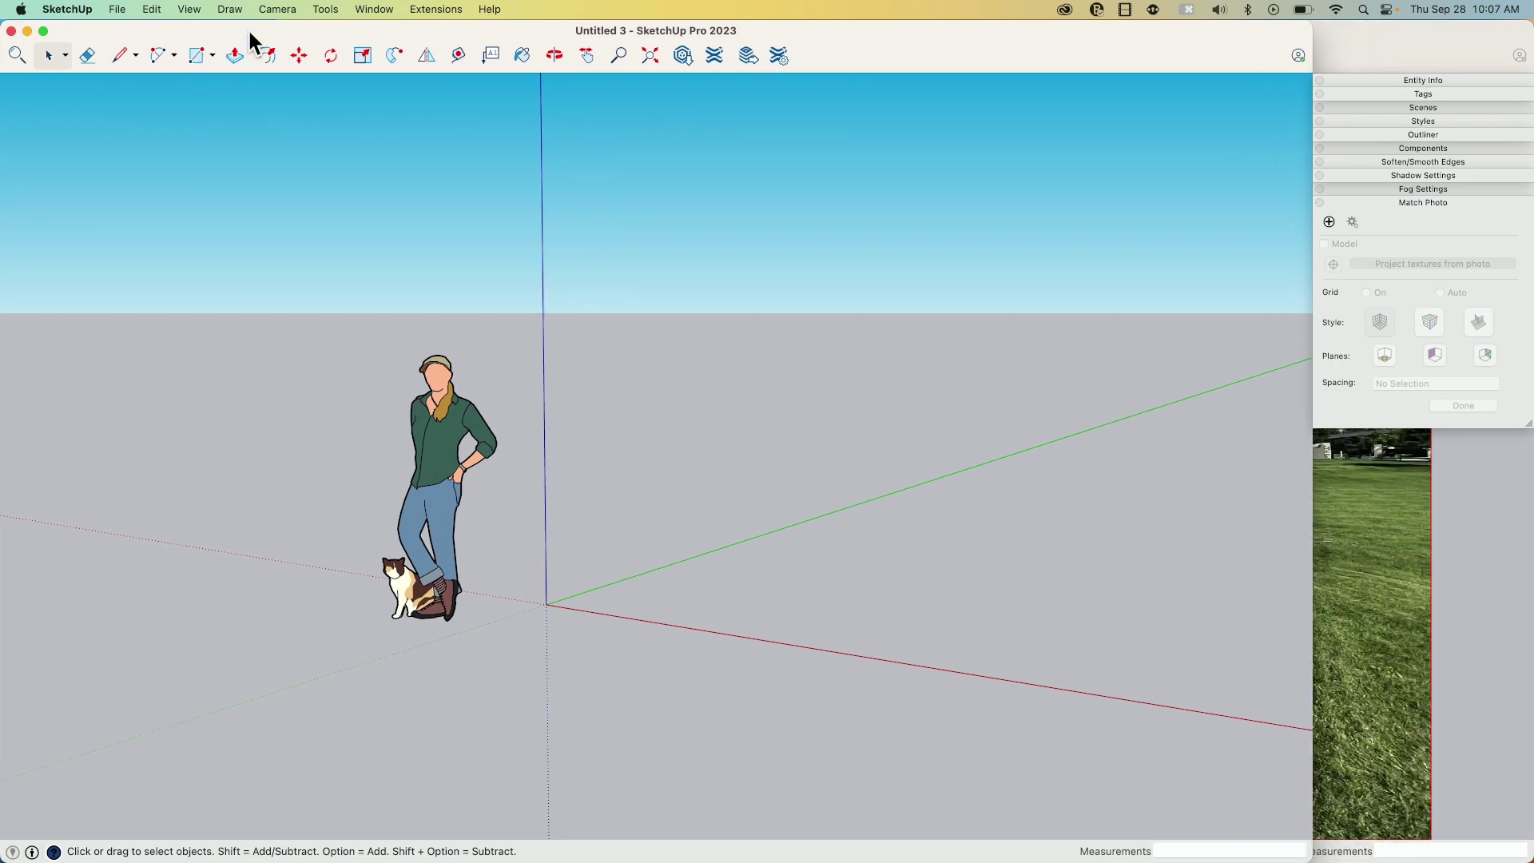
left_click_drag(1317, 532, 1528, 546)
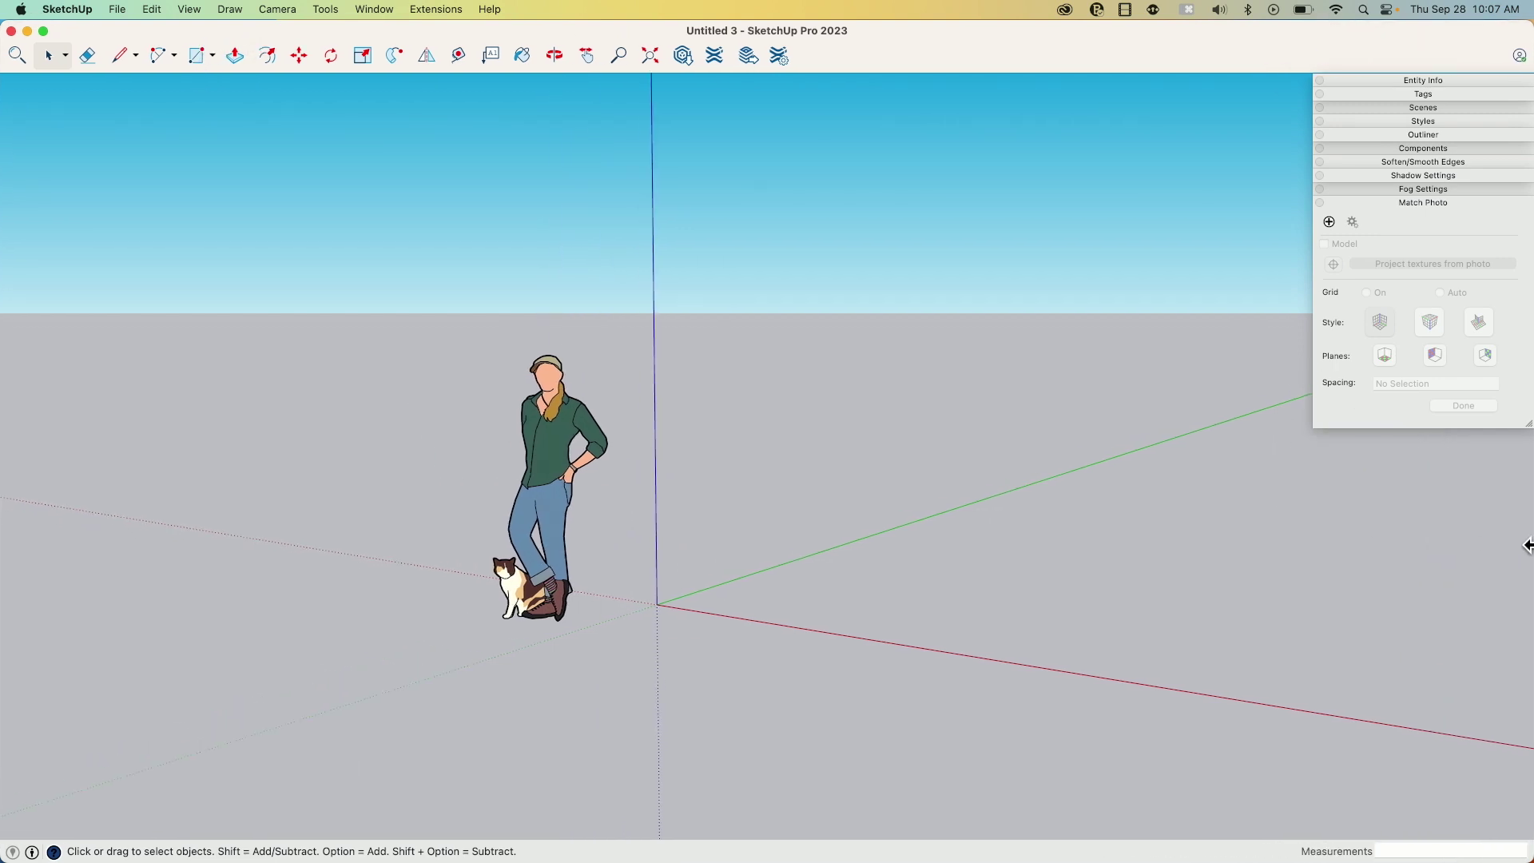
left_click(1330, 222)
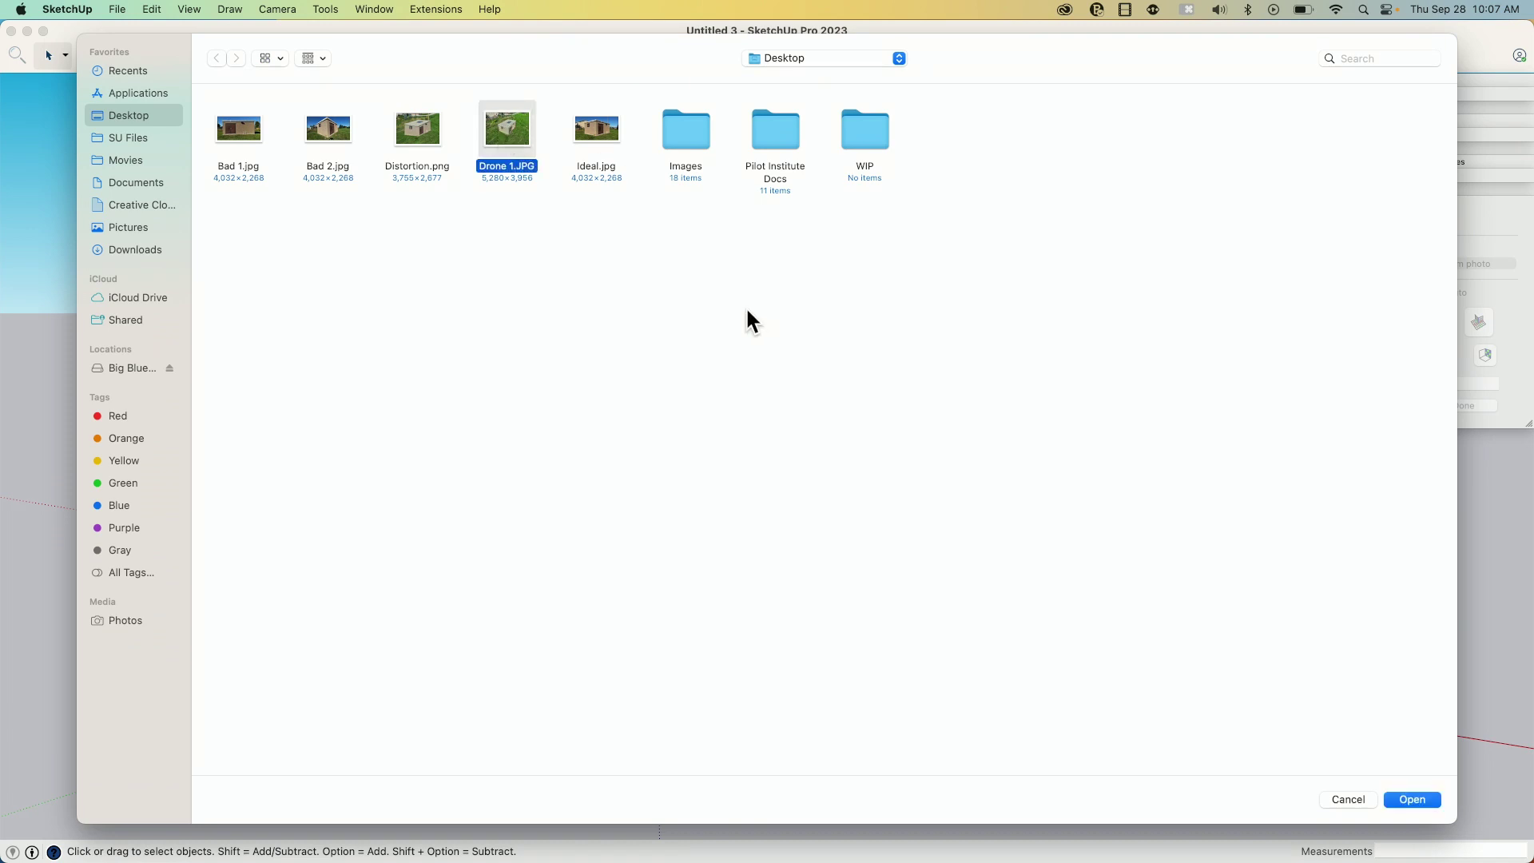
left_click(1412, 799)
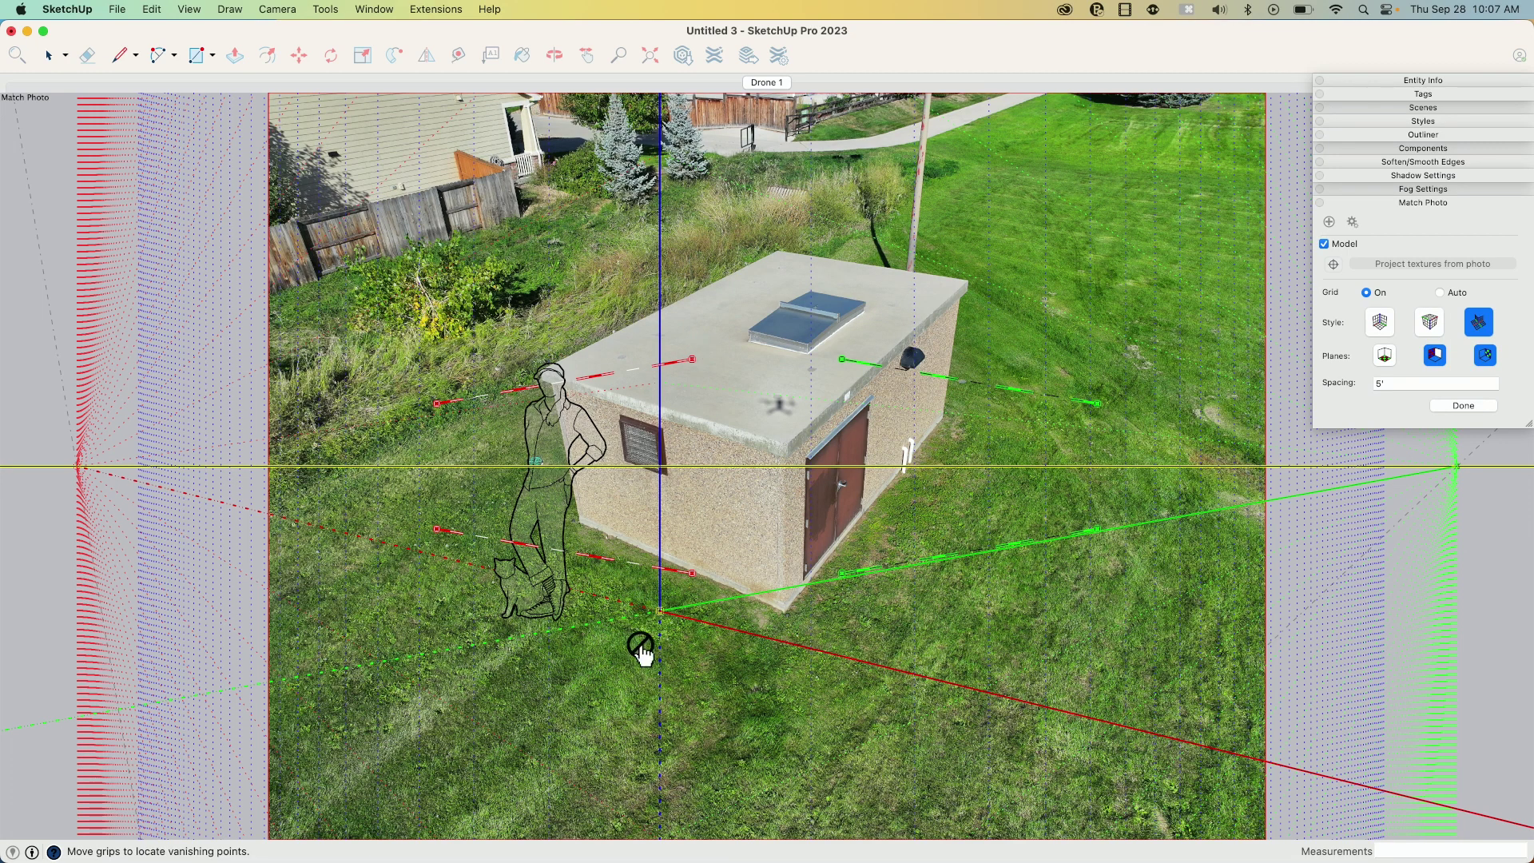
Set the origin at the building's near base corner and align the upper red and green vanishing bars with the two near roof edges
left_click_drag(660, 613, 787, 617)
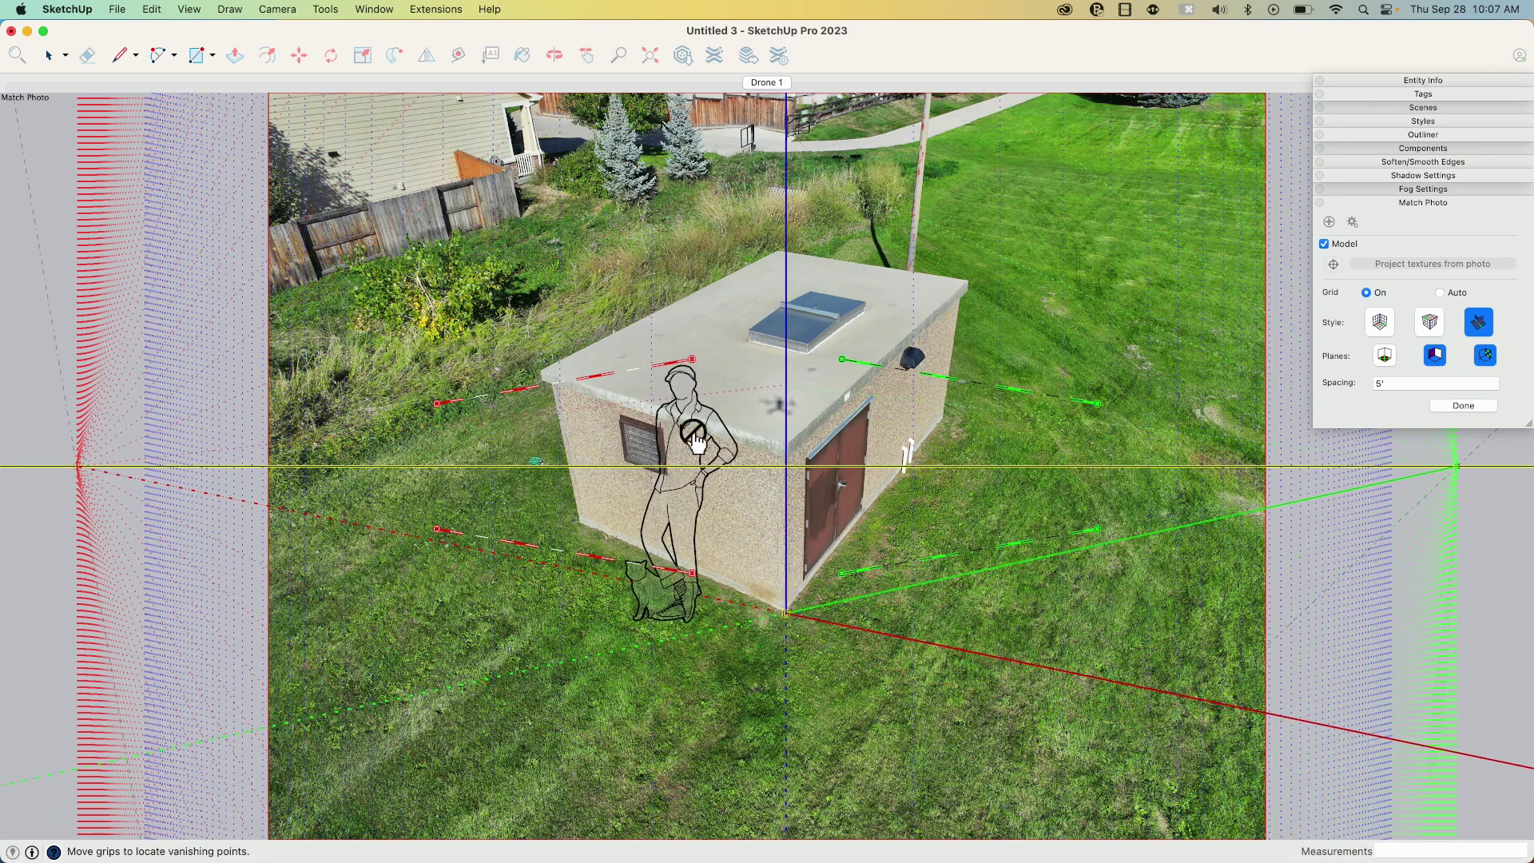
left_click_drag(438, 404, 546, 373)
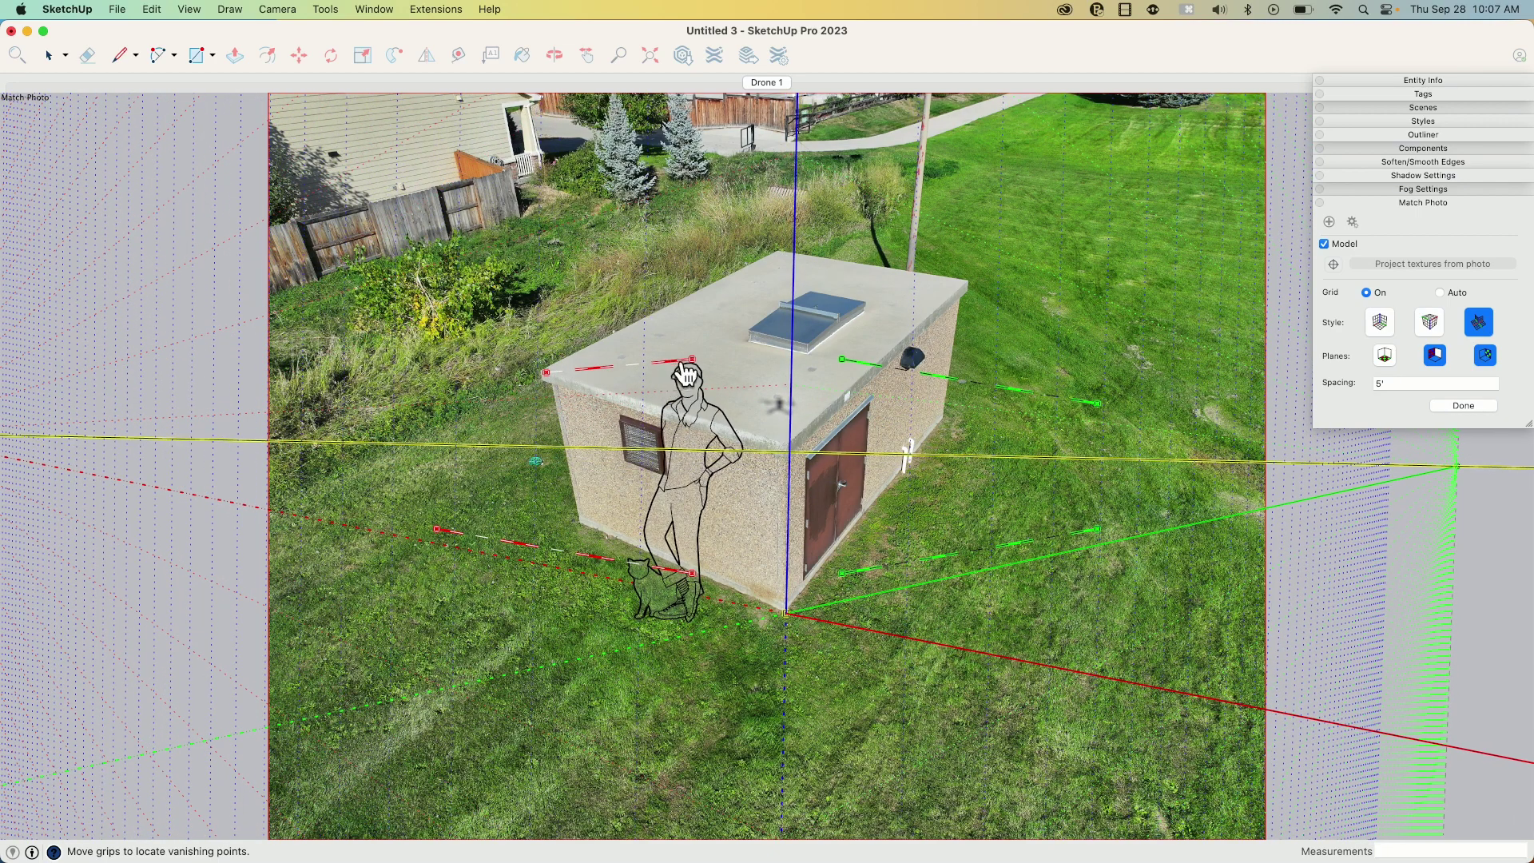
left_click_drag(694, 364, 782, 446)
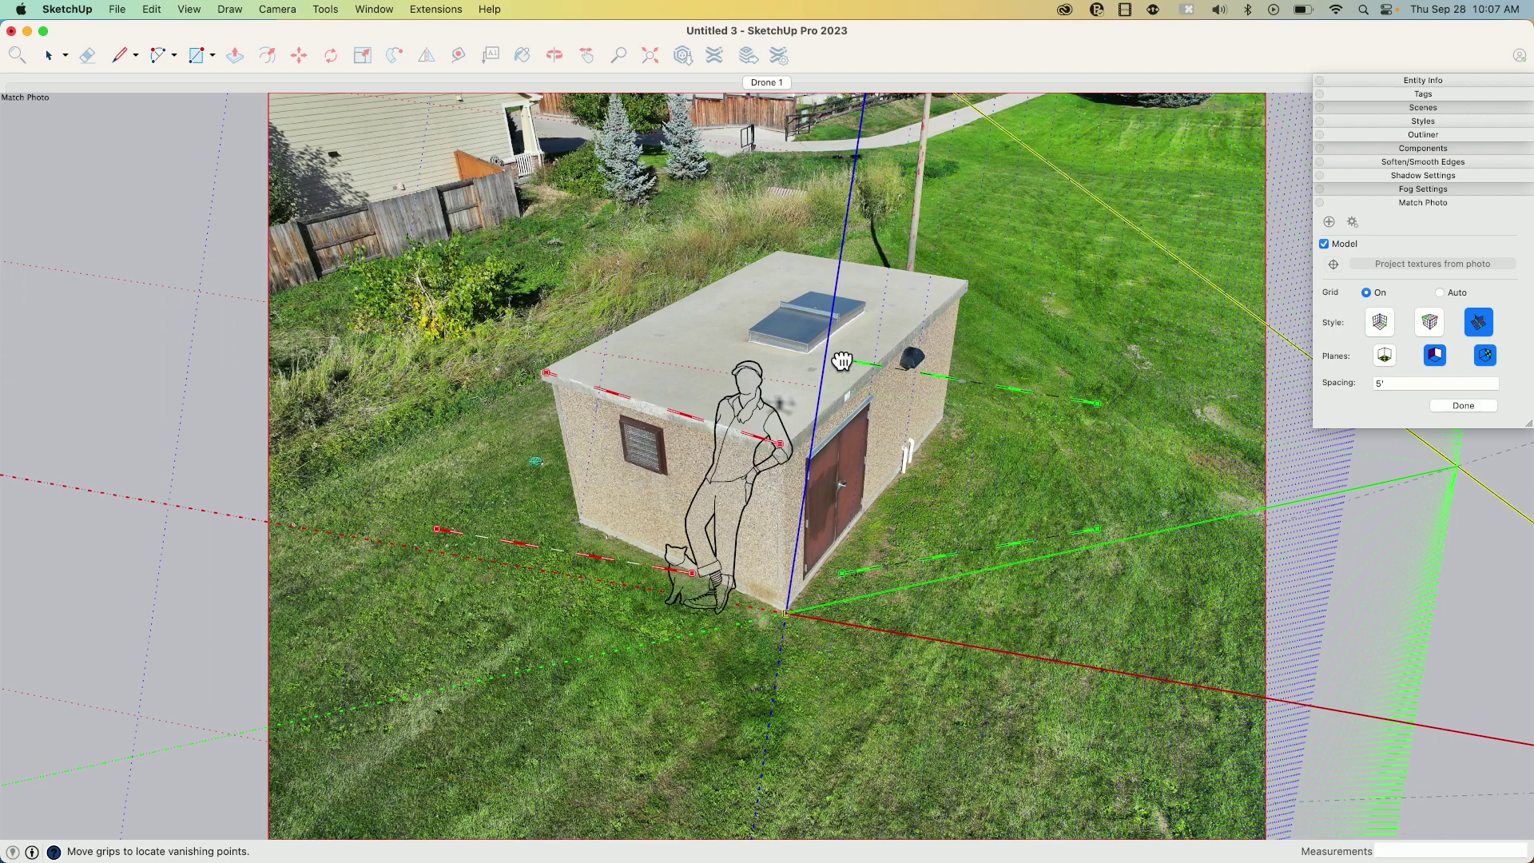
left_click_drag(842, 361, 785, 445)
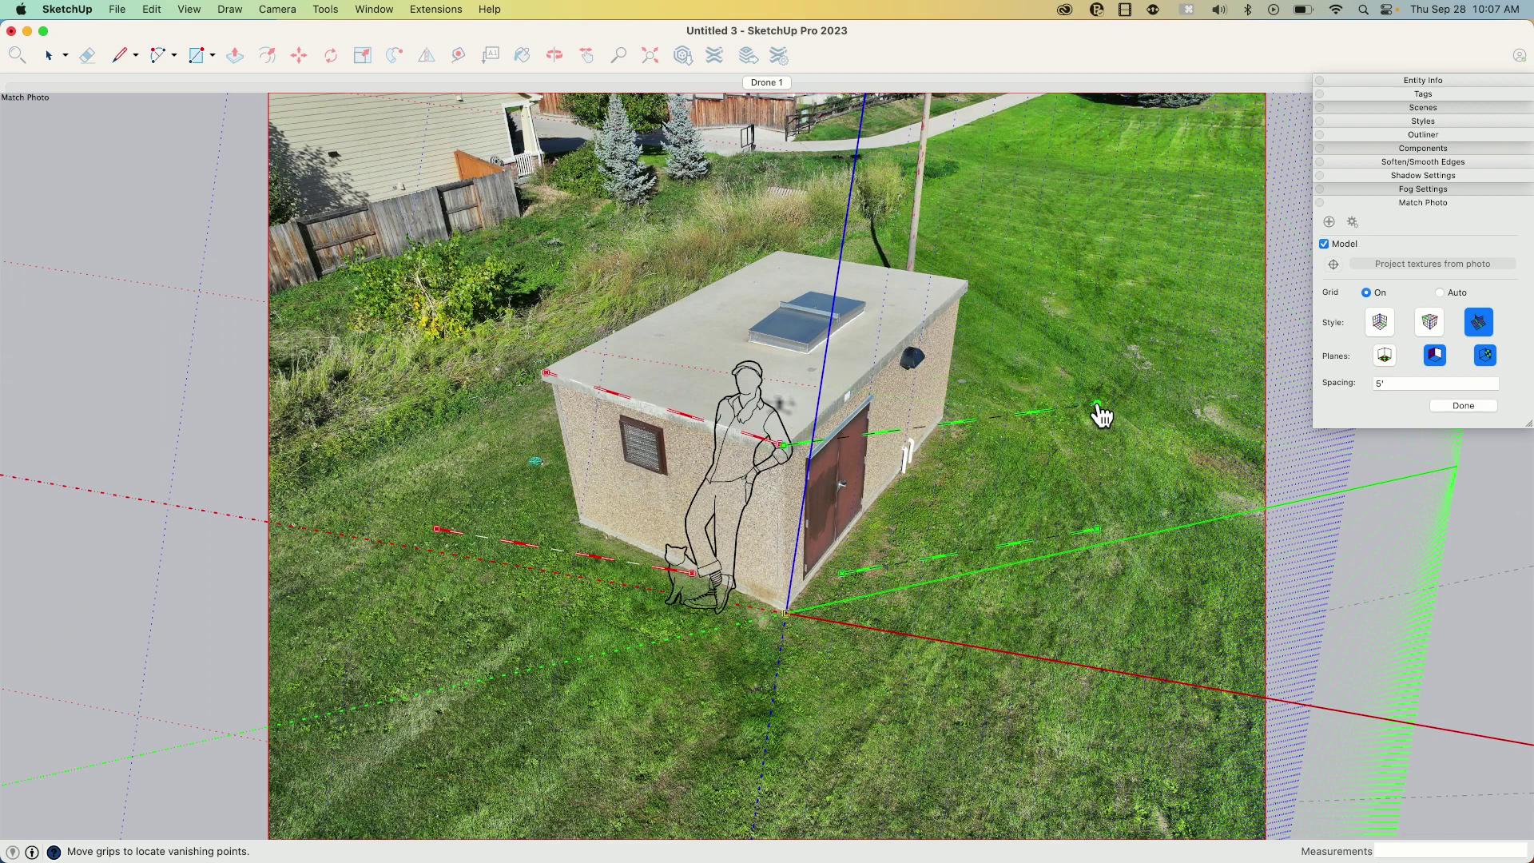
left_click_drag(1100, 409, 967, 286)
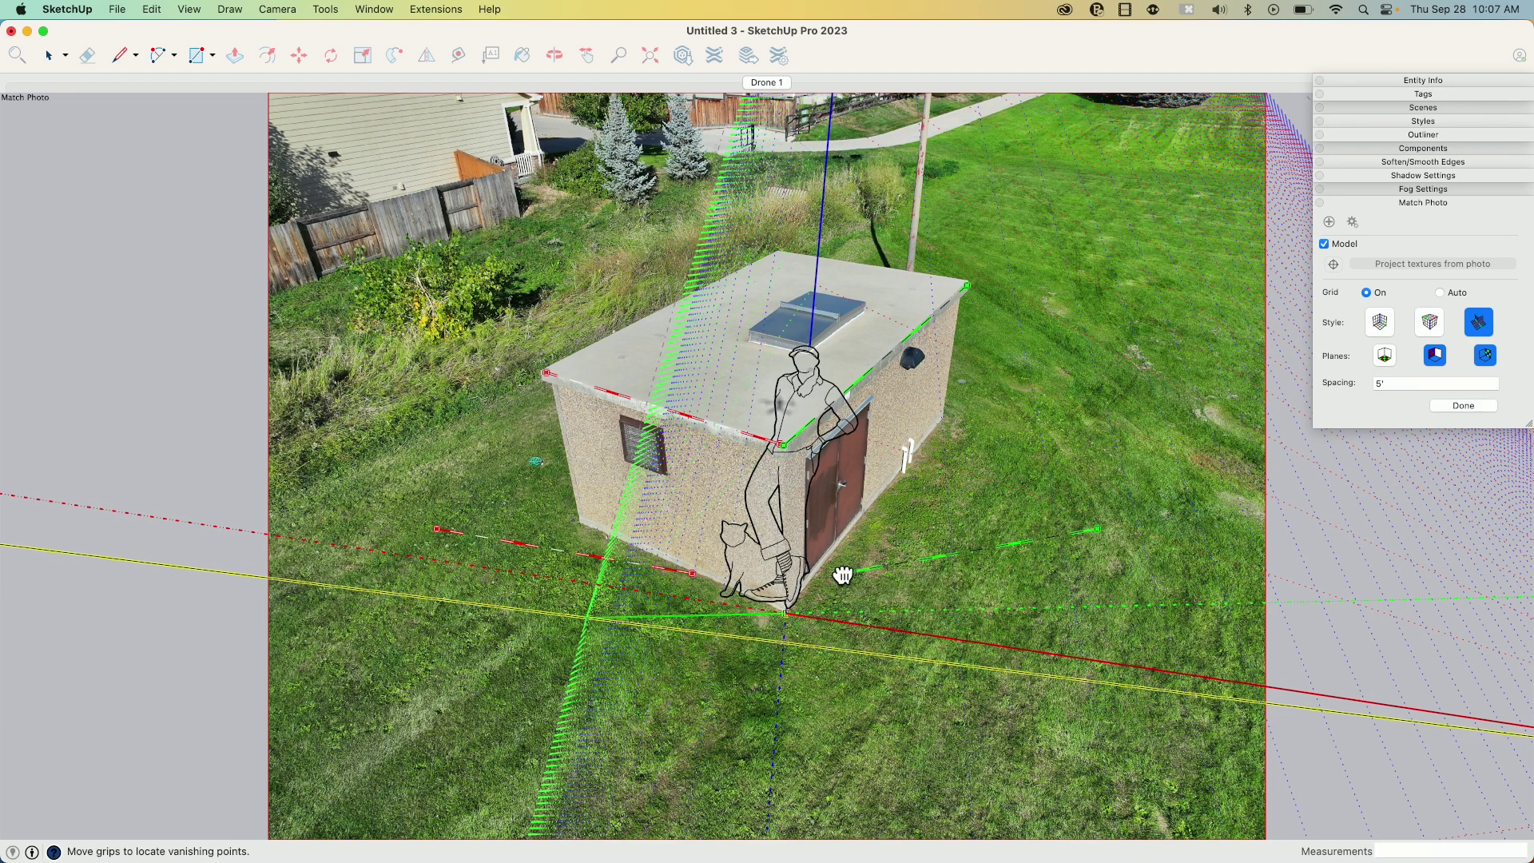
Align the lower green and red bars with the wall bases, and rescale the model along the blue axis to make the scale figure smaller
left_click_drag(843, 575, 790, 605)
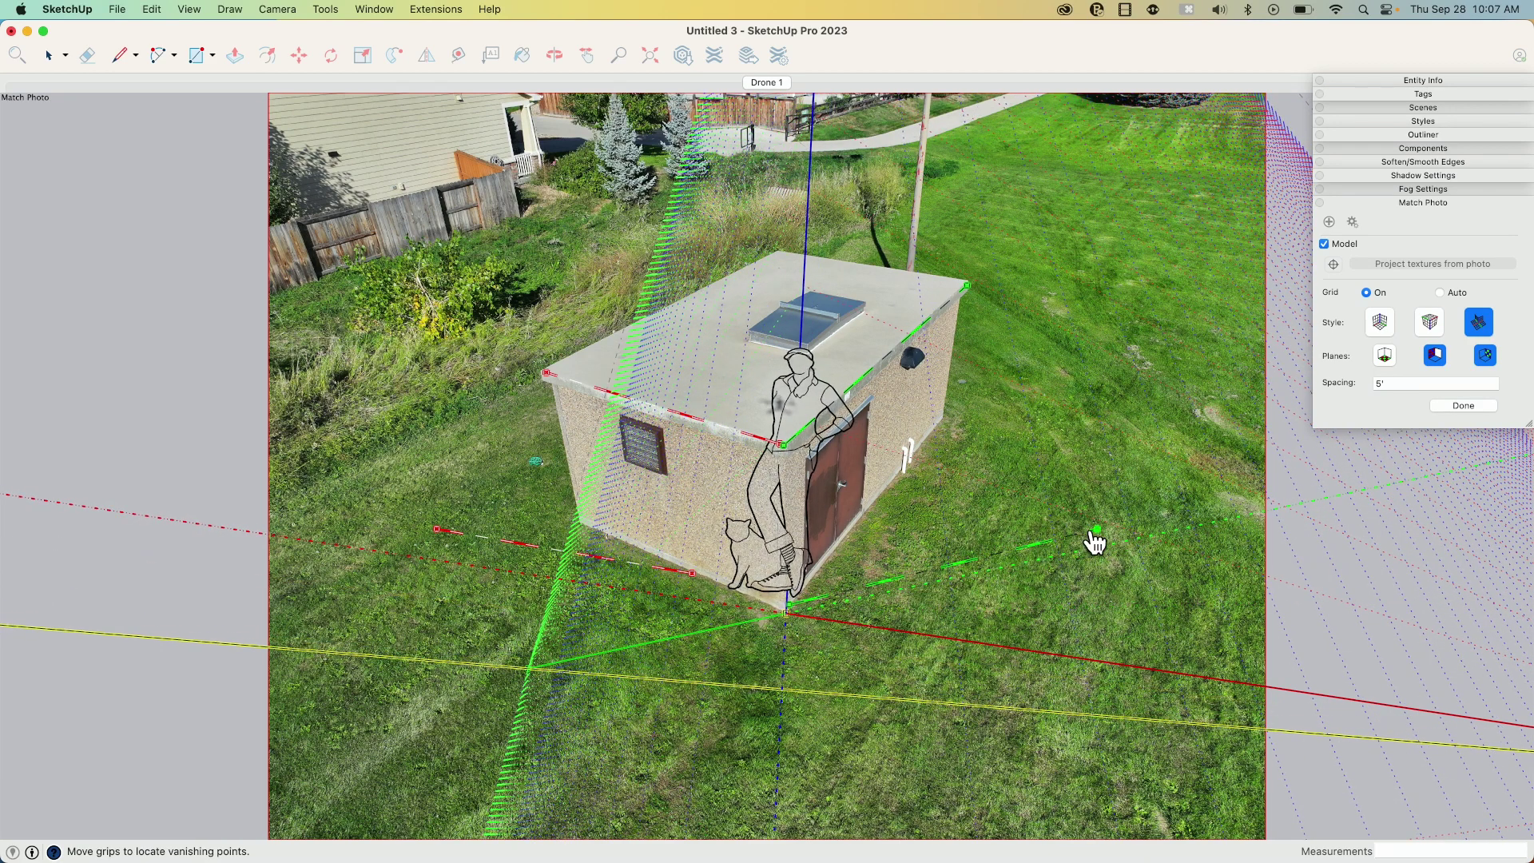
left_click_drag(1101, 540, 943, 413)
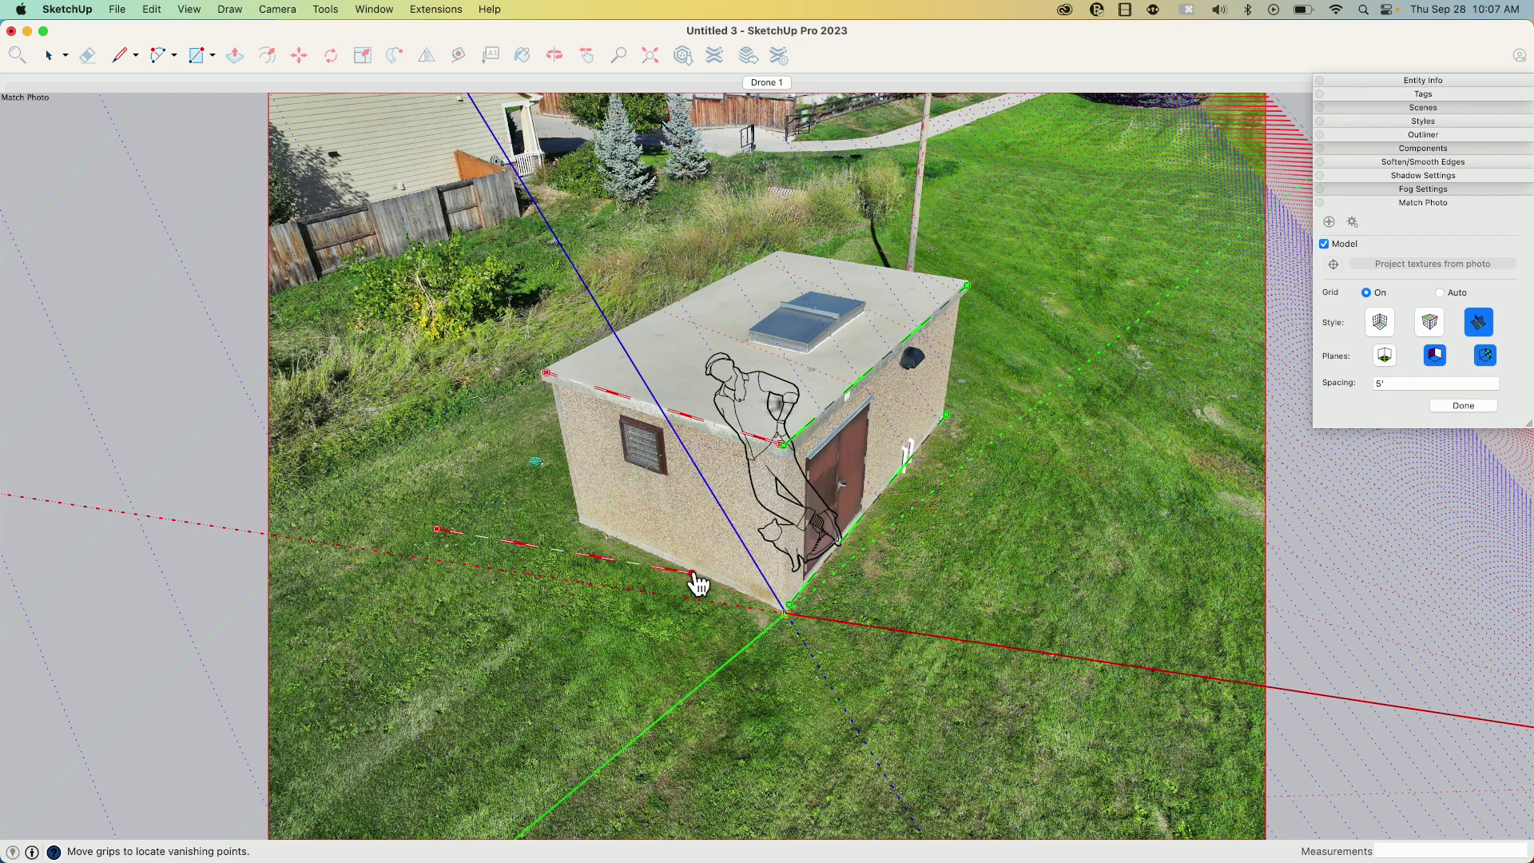
left_click_drag(698, 584, 789, 609)
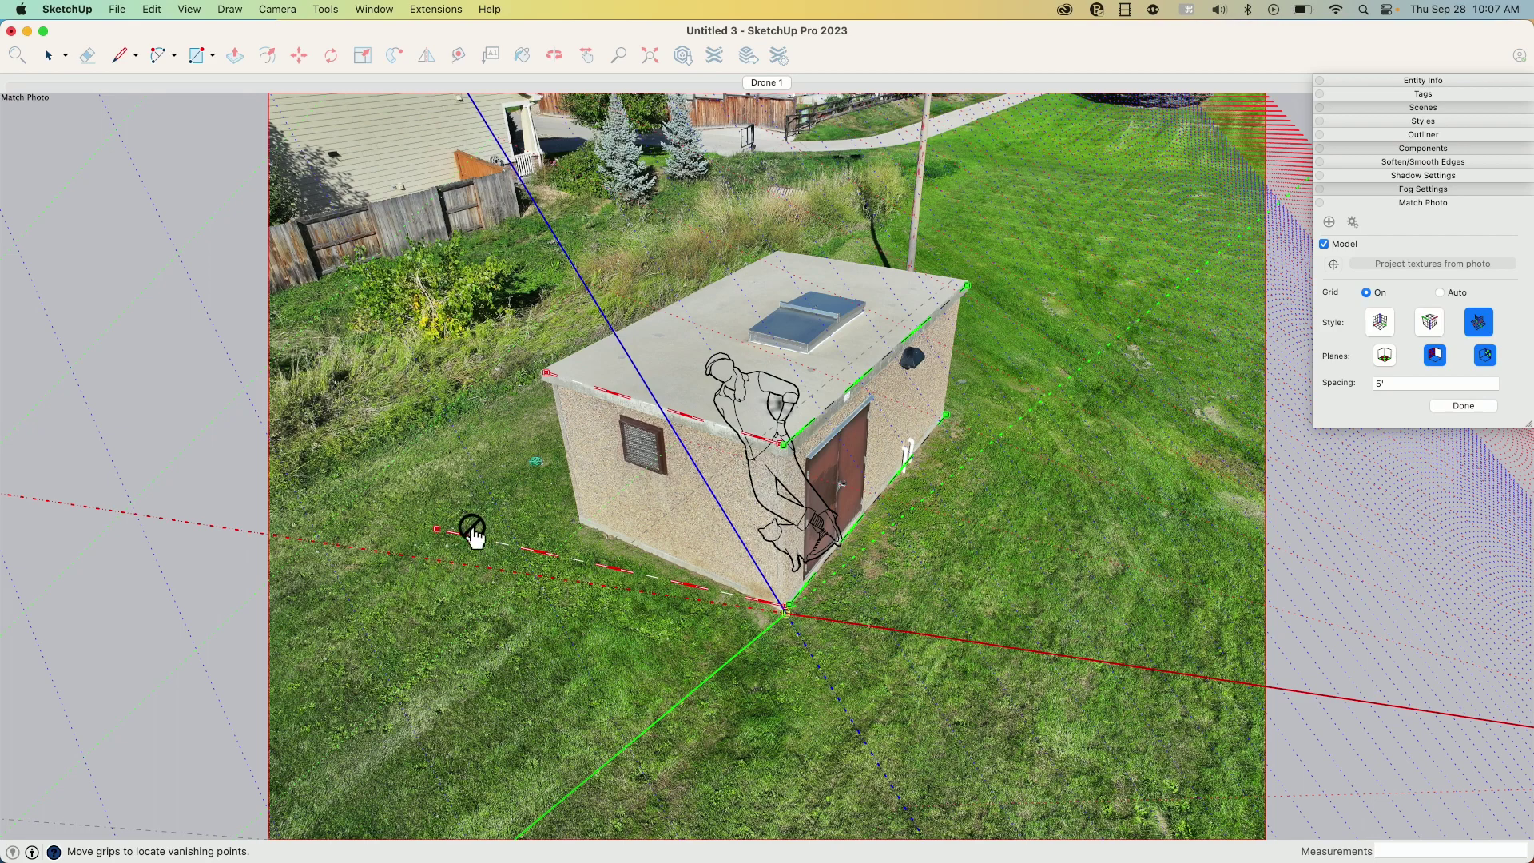
left_click_drag(438, 536, 584, 519)
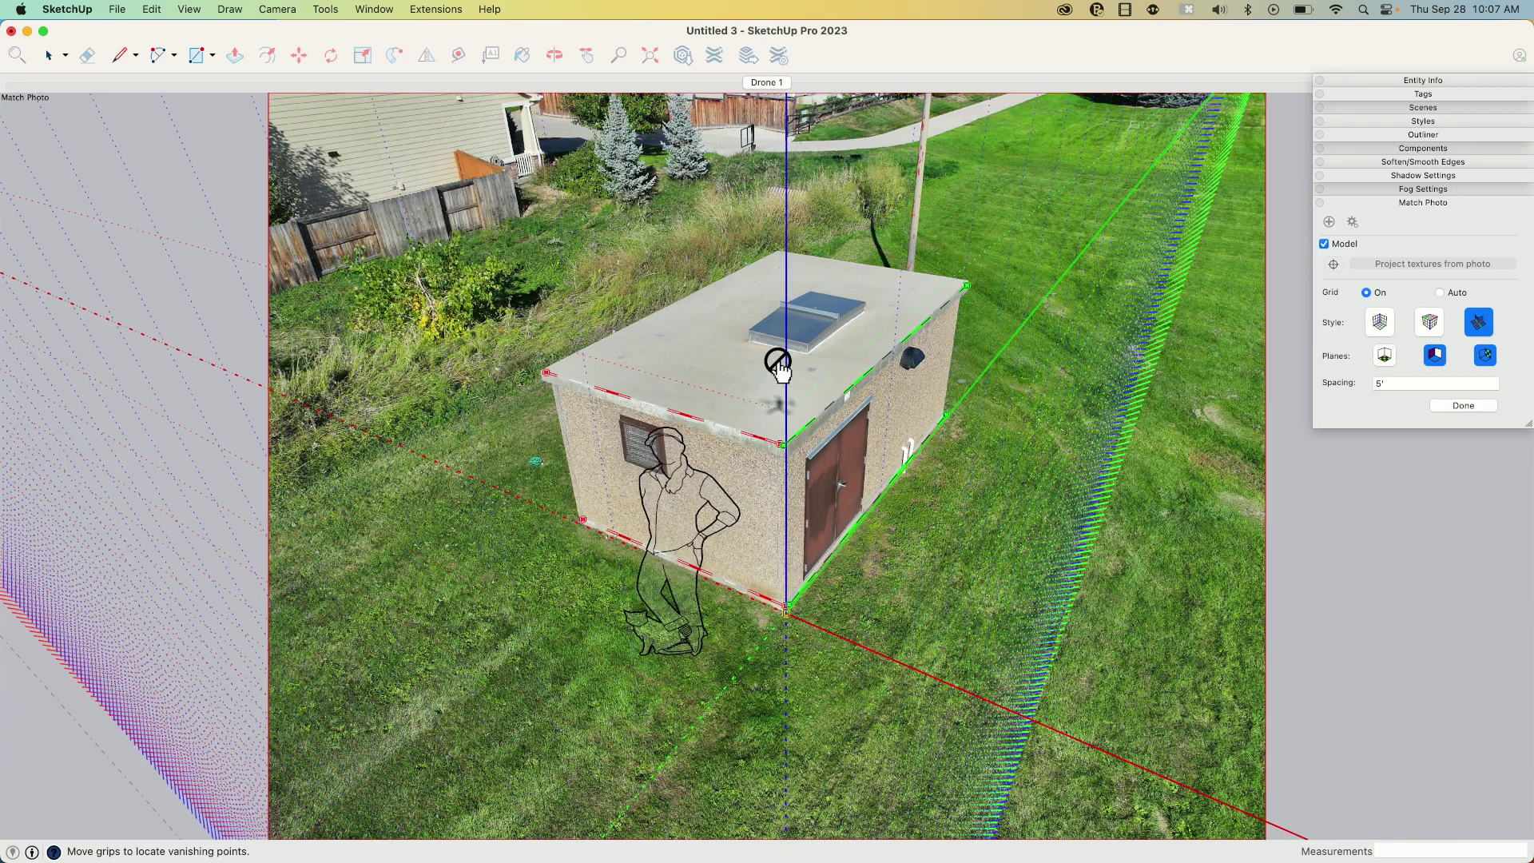
left_click_drag(786, 351, 786, 397)
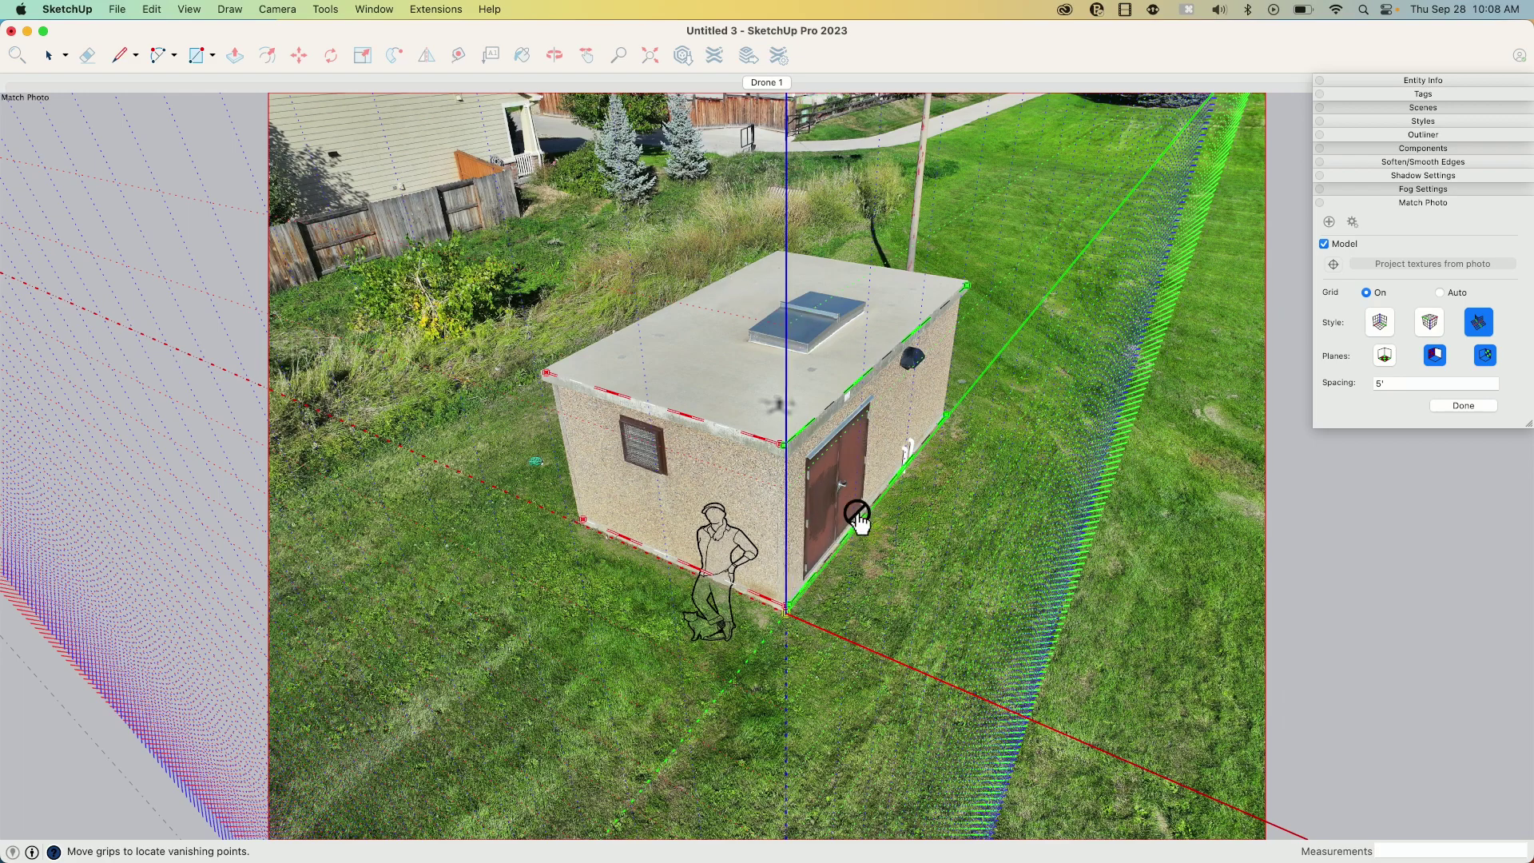
Fine-tune the far end of the lower green bar at the door wall's base and finish the match
scroll(839, 514, "up", 5)
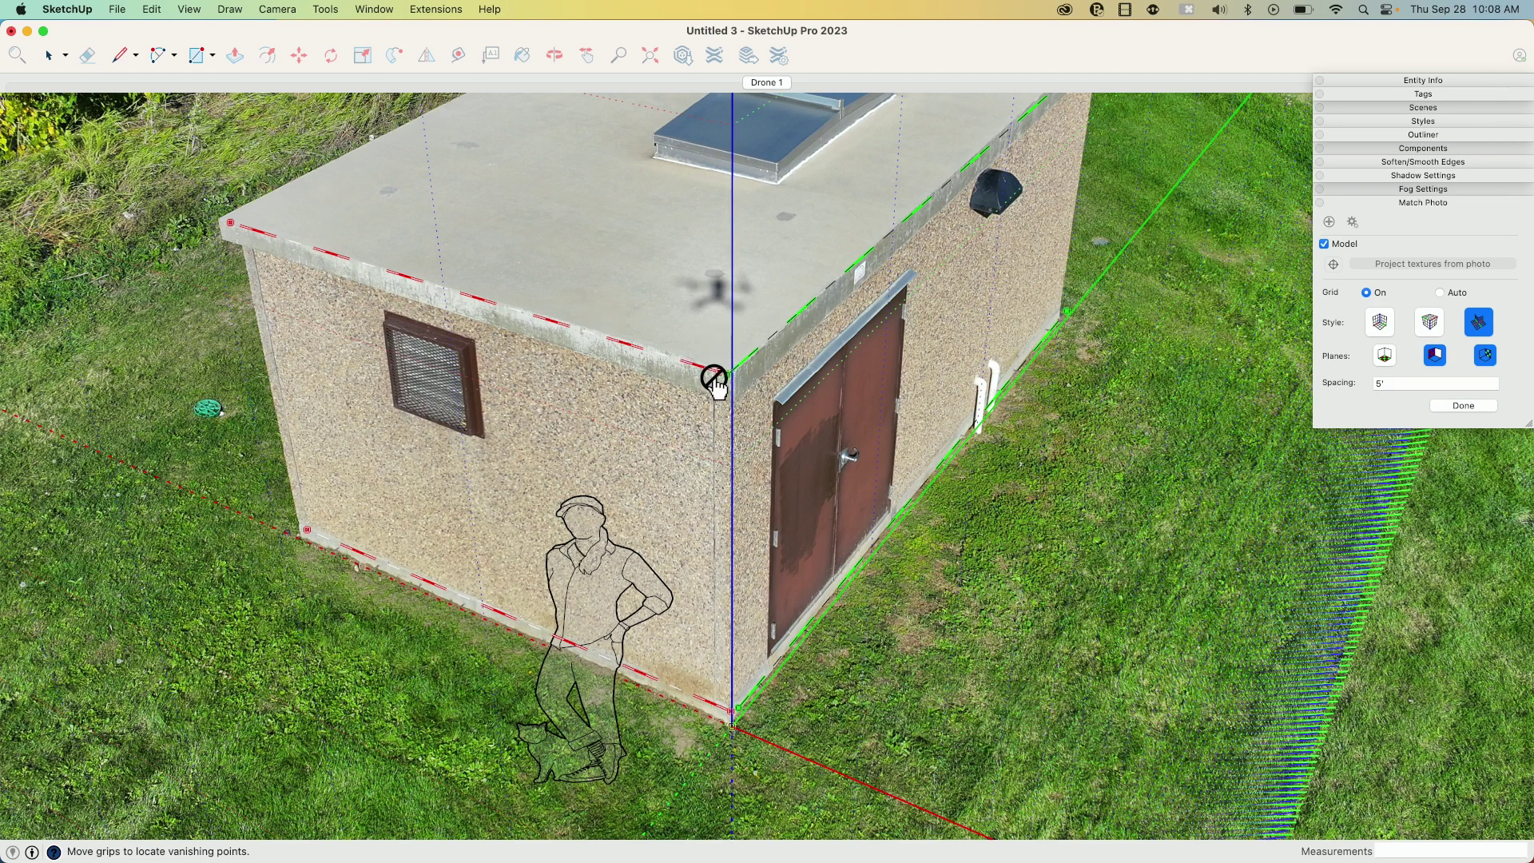
scroll(739, 383, "down", 3)
scroll(831, 328, "up", 1)
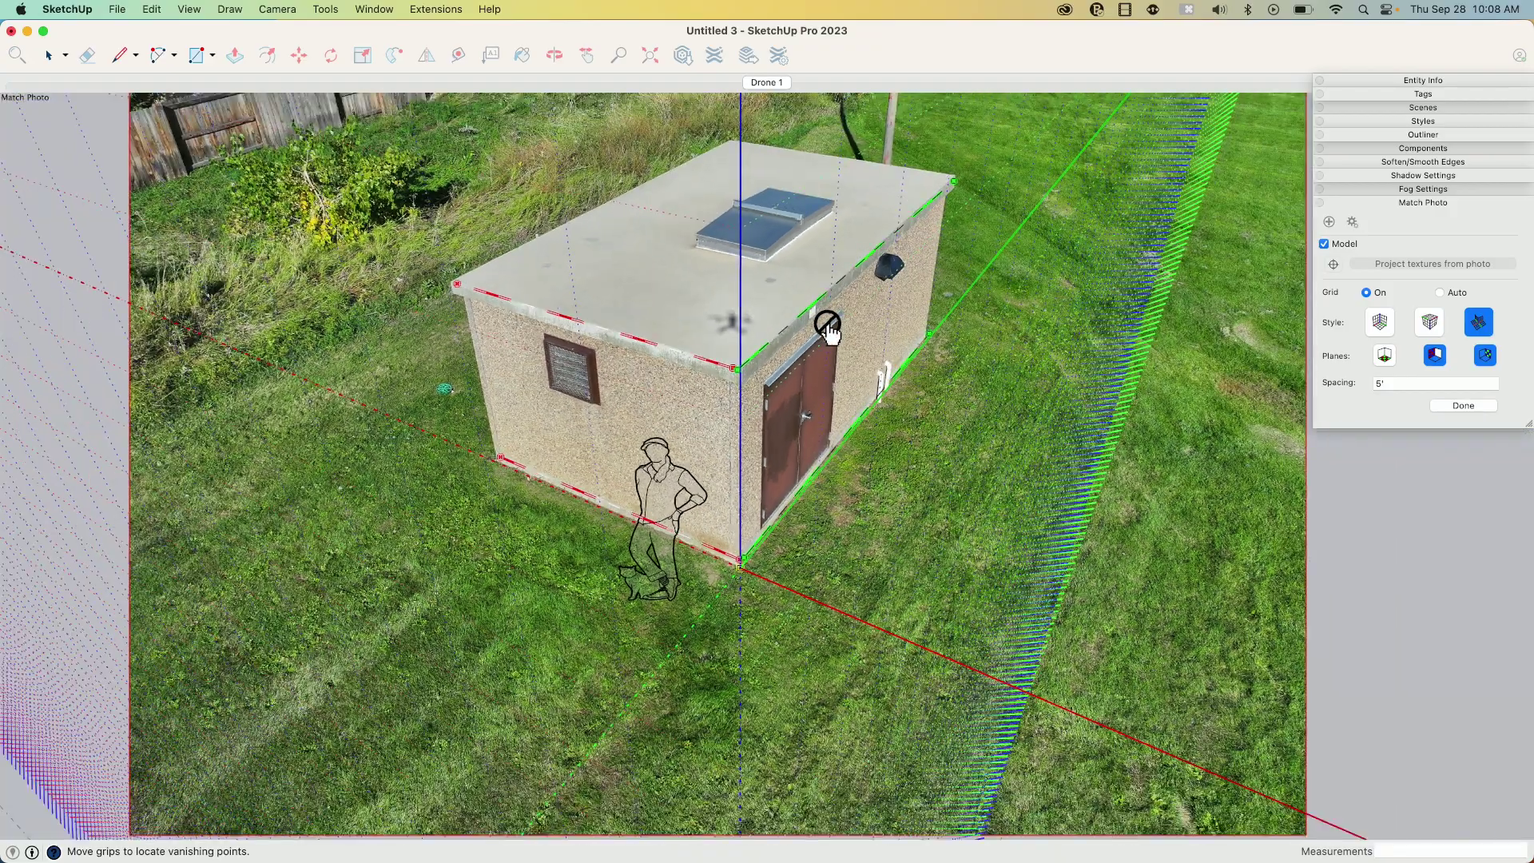
scroll(931, 361, "up", 3)
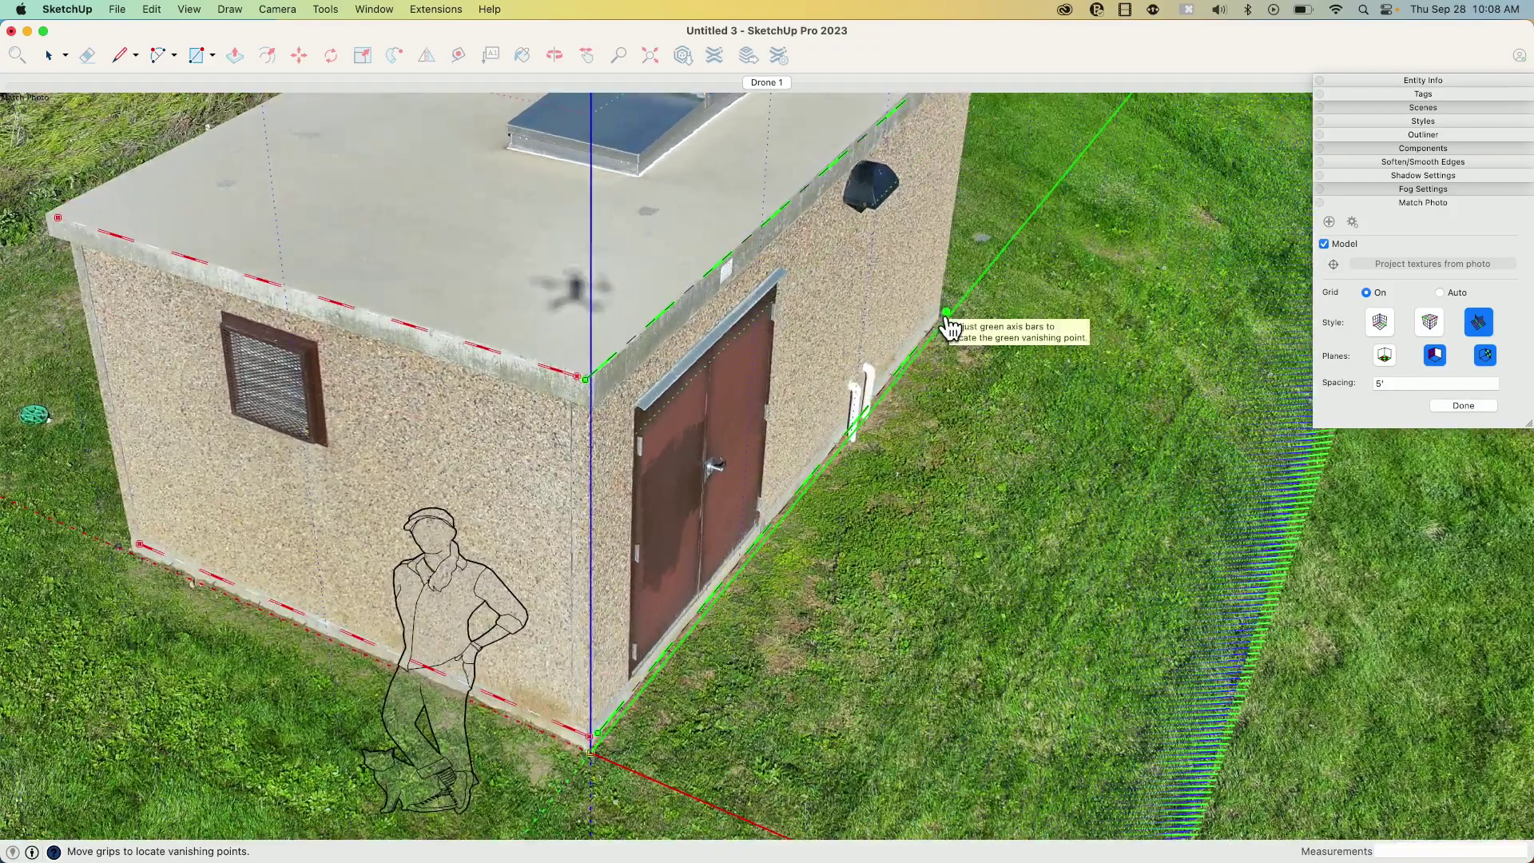
left_click_drag(947, 313, 937, 328)
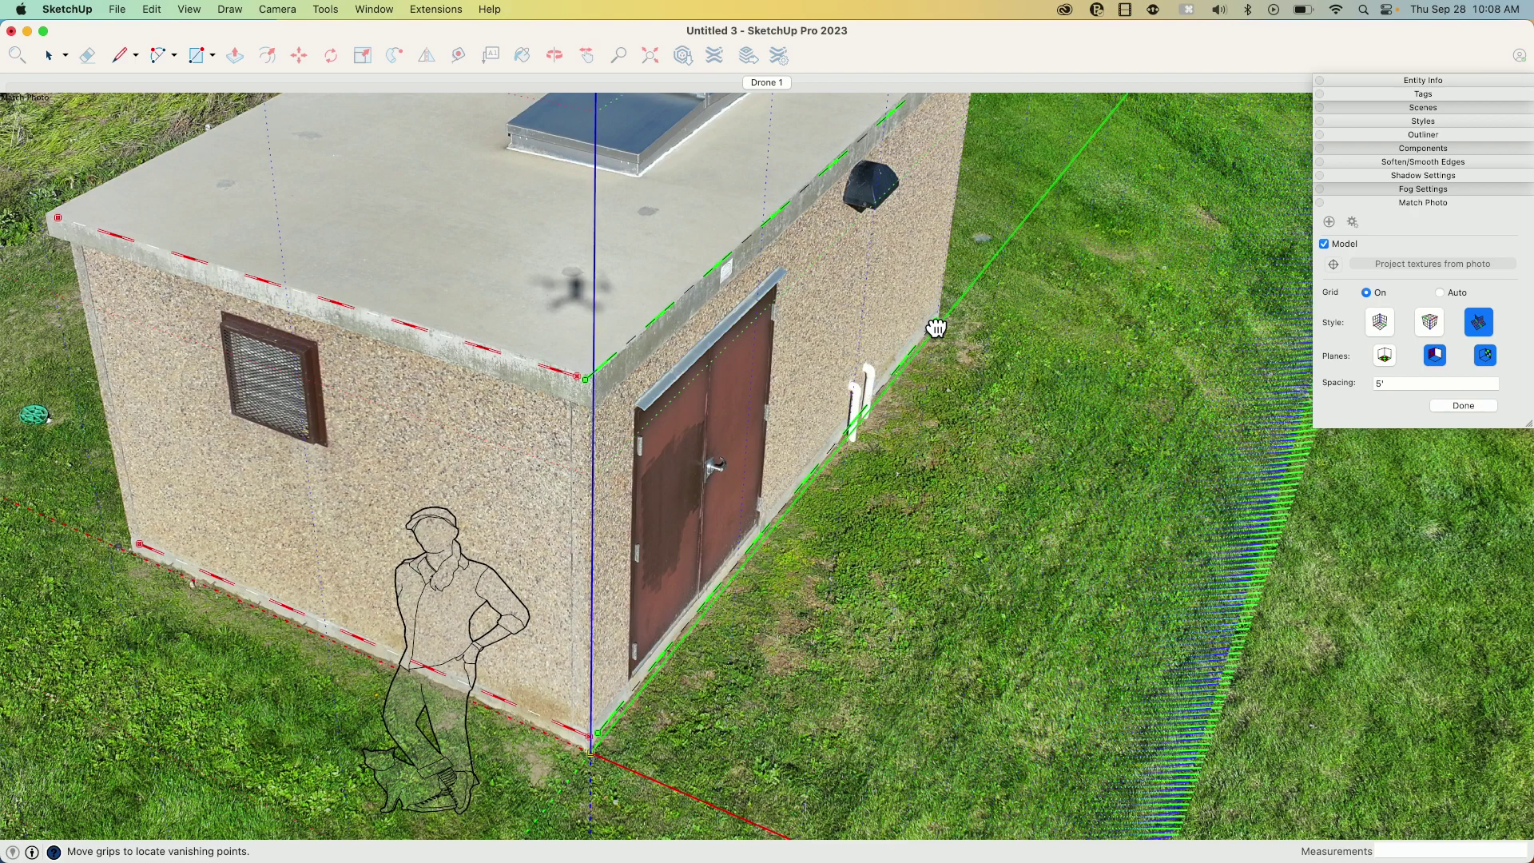
scroll(959, 324, "down", 5)
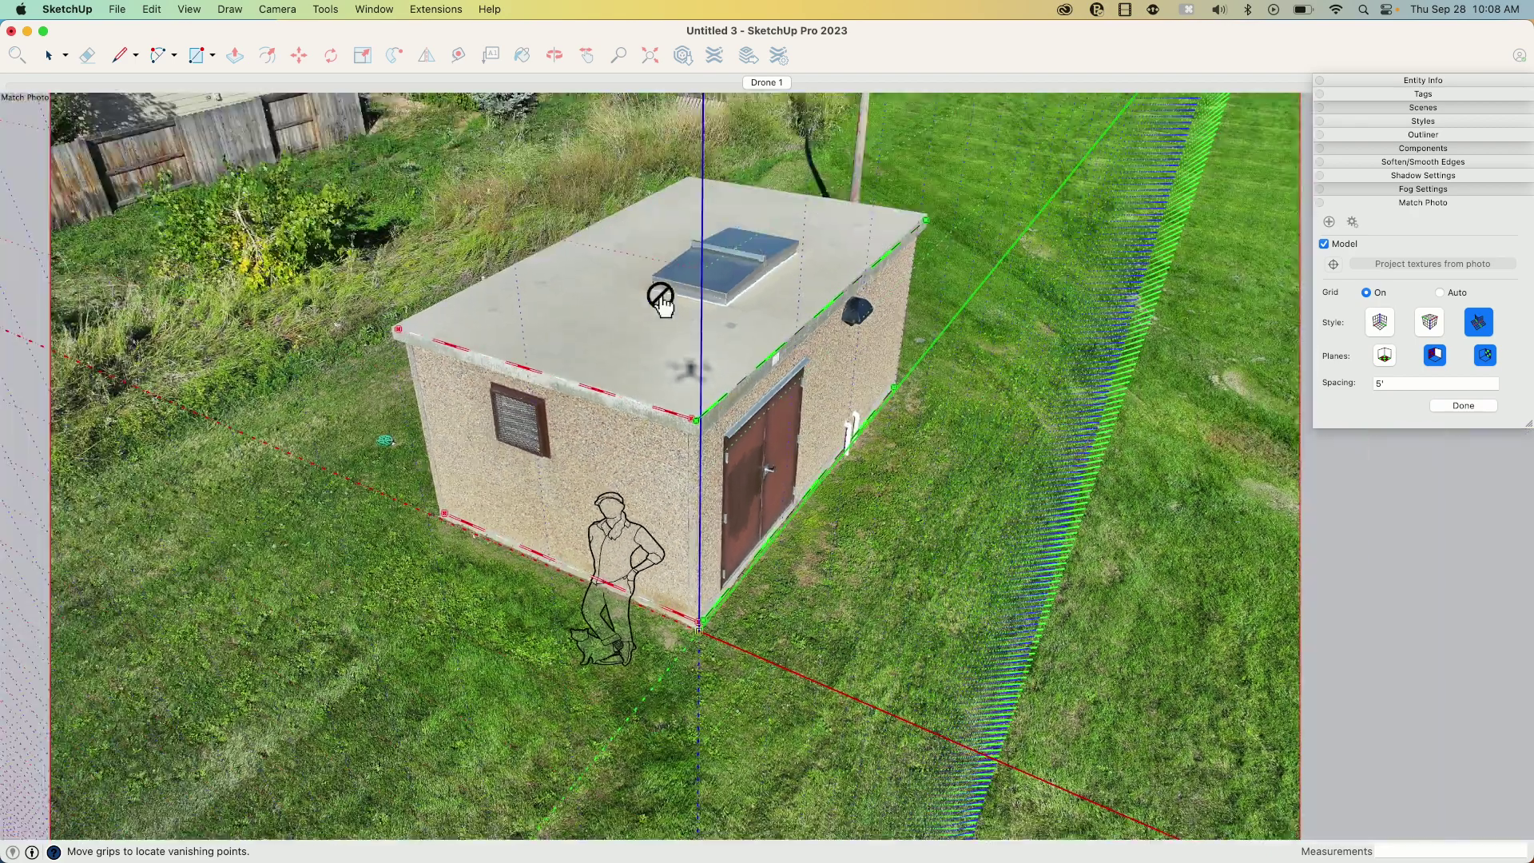
scroll(624, 431, "down", 2)
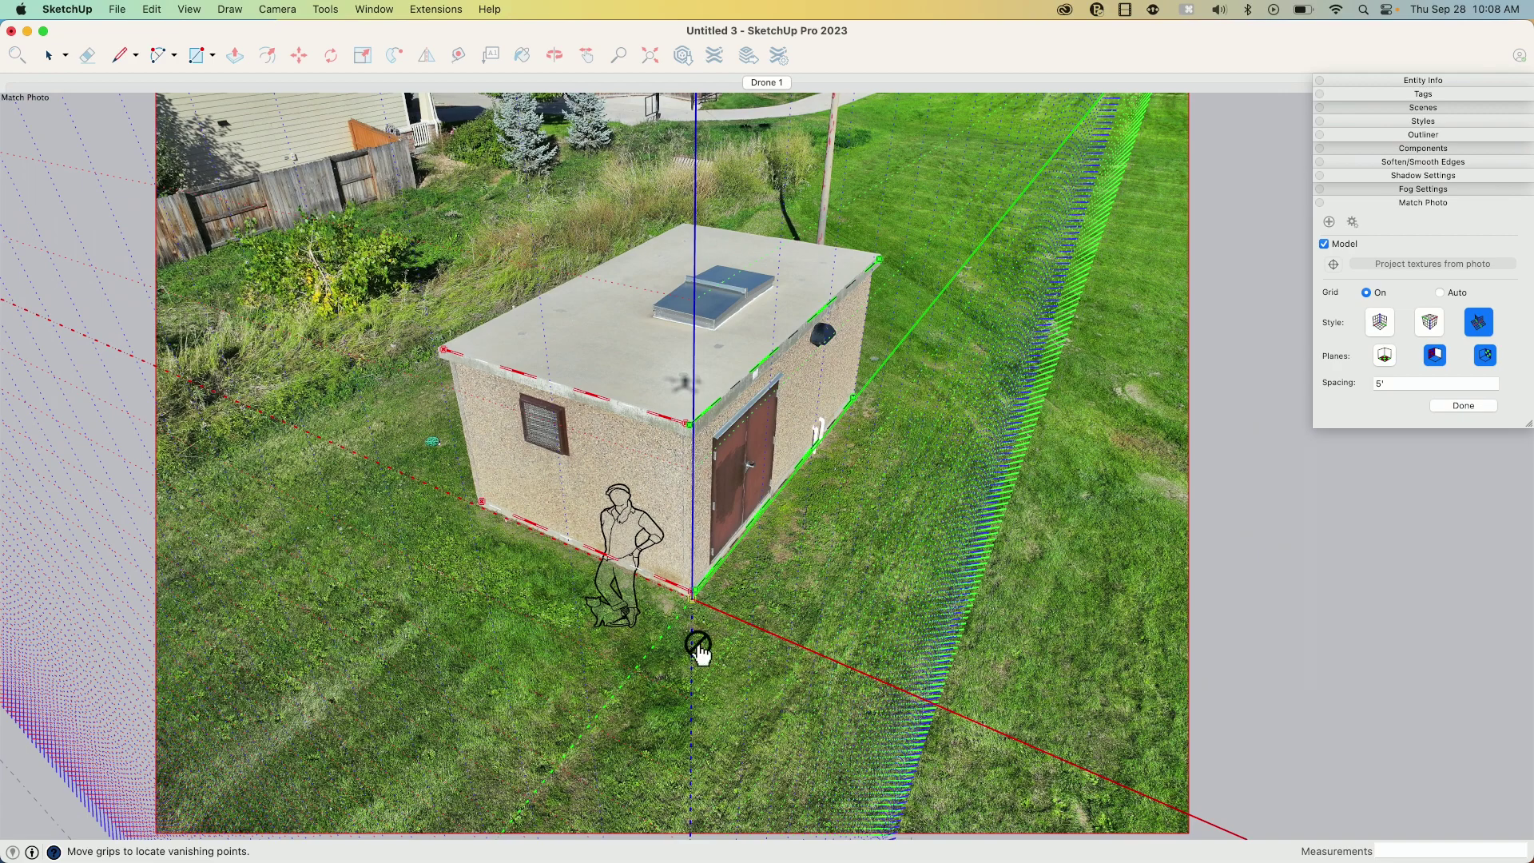
scroll(700, 649, "down", 1)
scroll(698, 649, "down", 1)
scroll(819, 447, "up", 3)
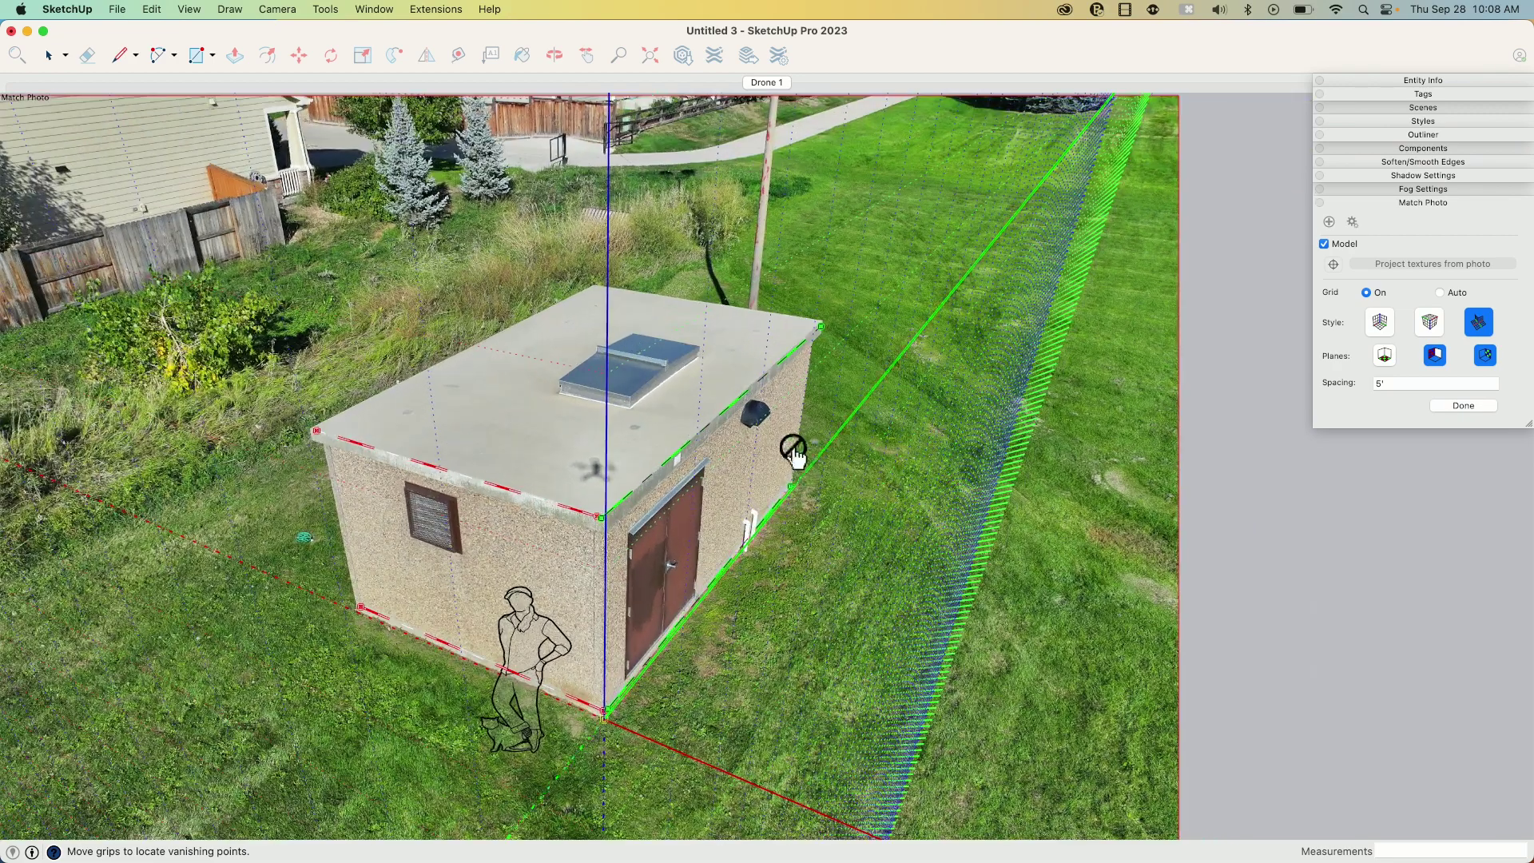
scroll(1035, 292, "down", 1)
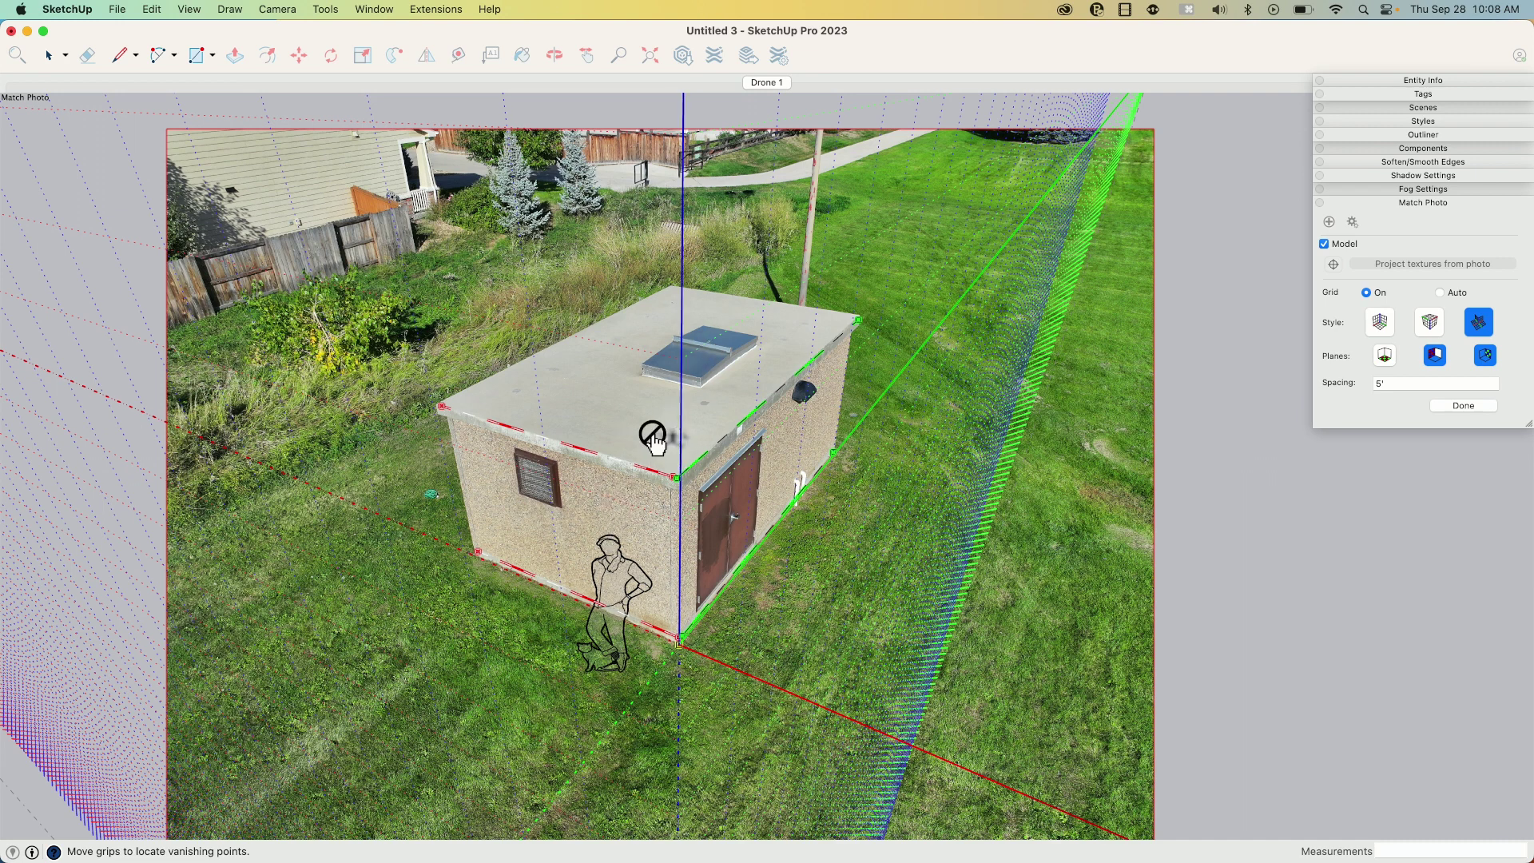
left_click(1477, 406)
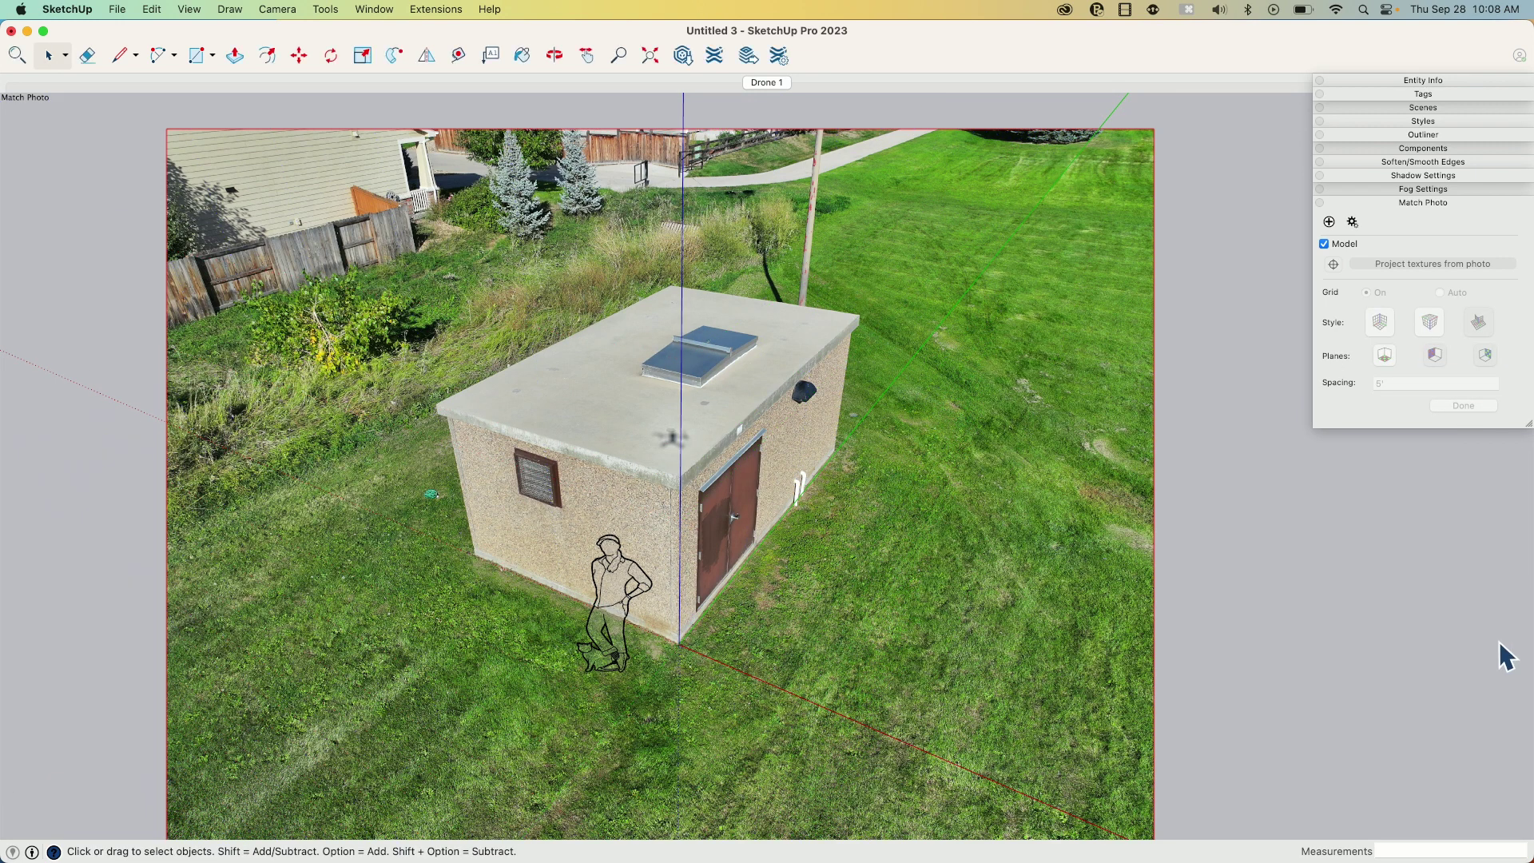
Create another new model, widen its window to the full screen, and add Distortion.png as its matched photo
left_click(125, 11)
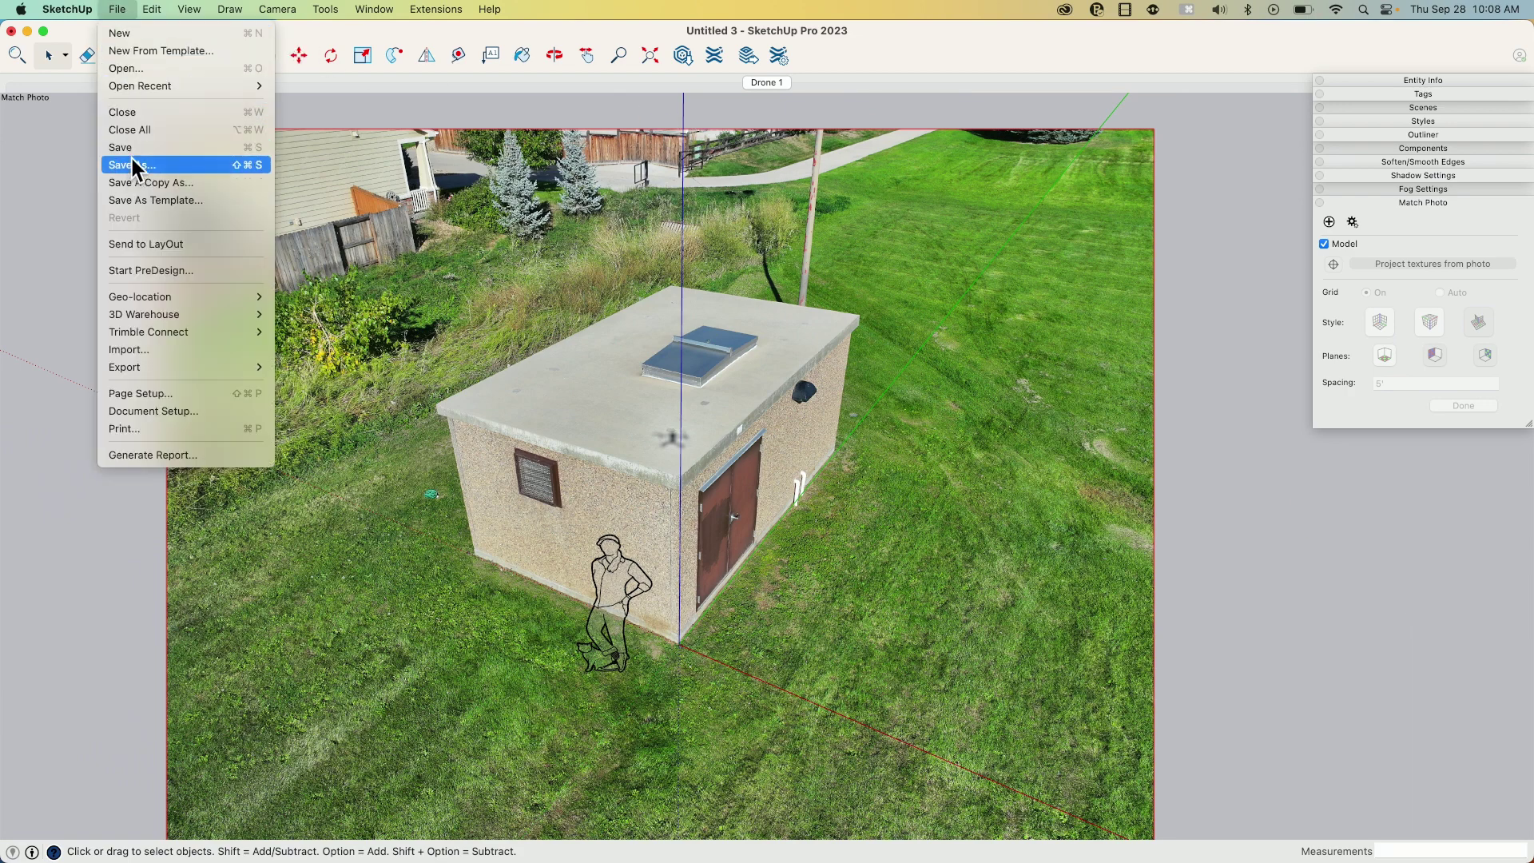
left_click(122, 34)
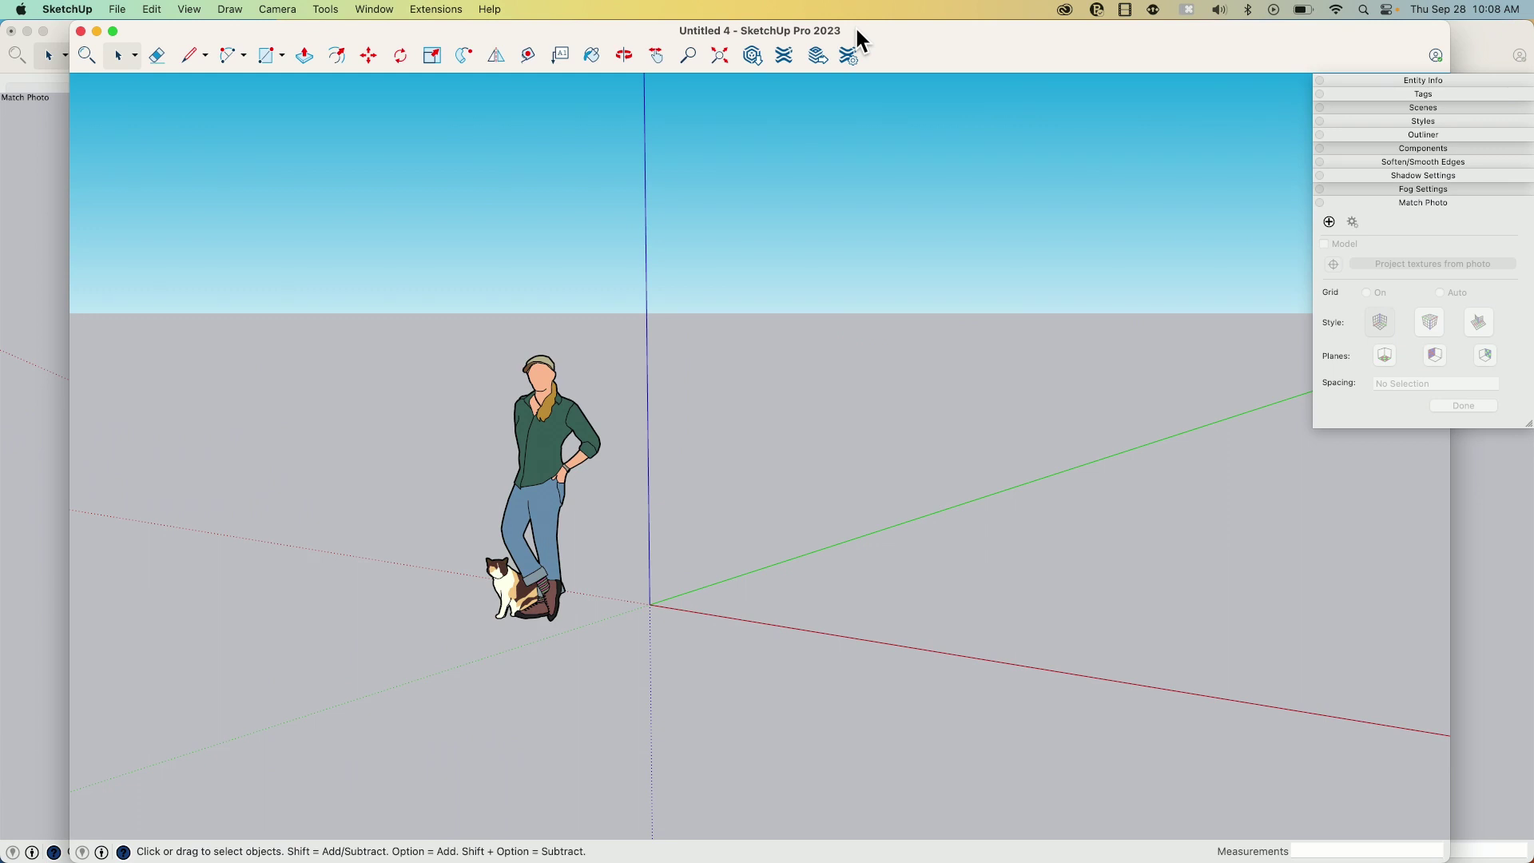
double_click(856, 26)
left_click_drag(1311, 34, 1526, 55)
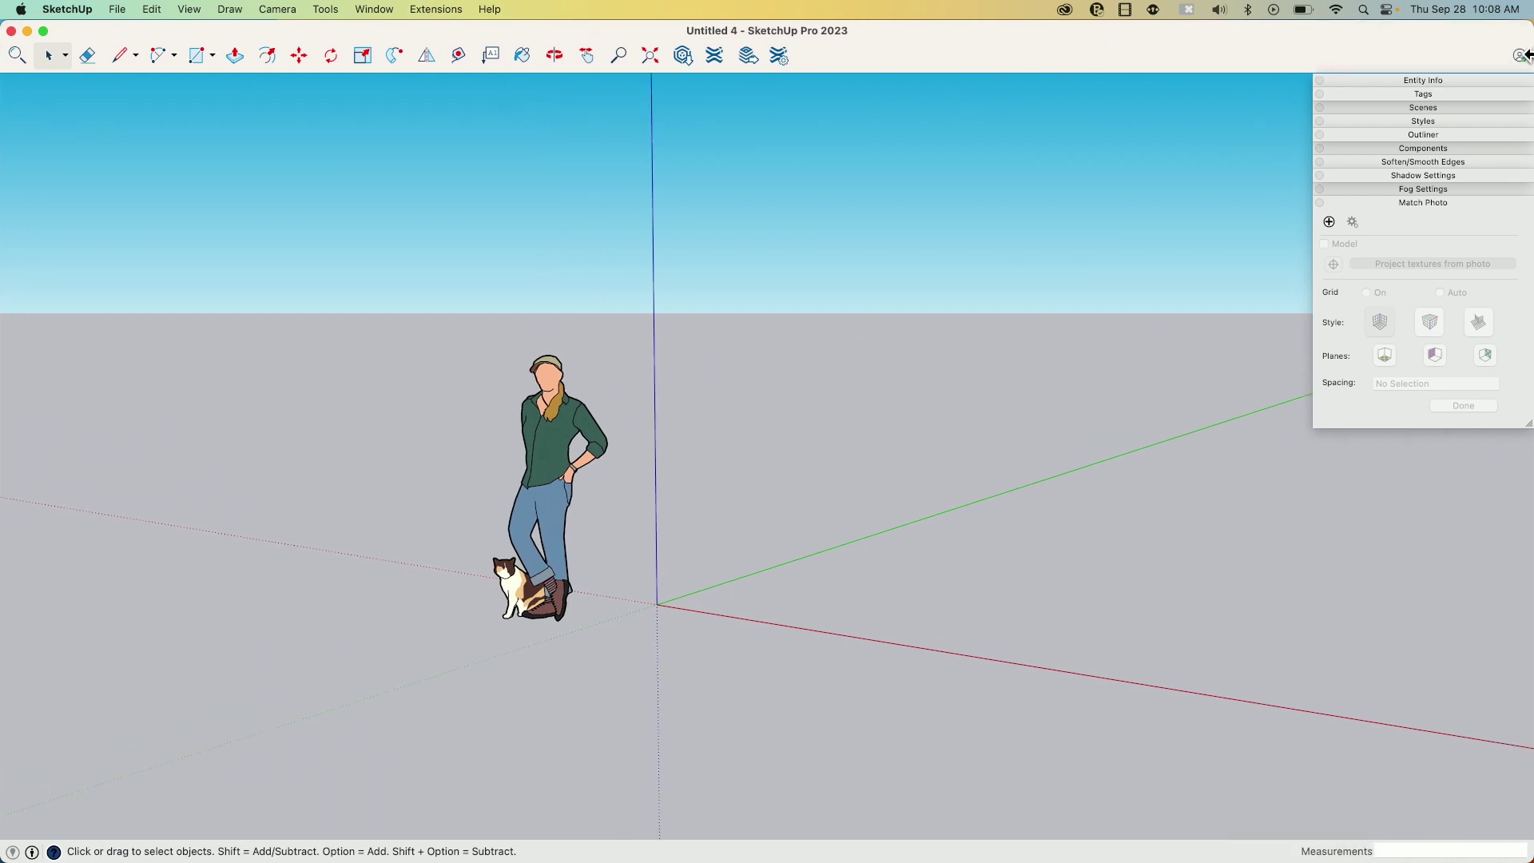
left_click(117, 9)
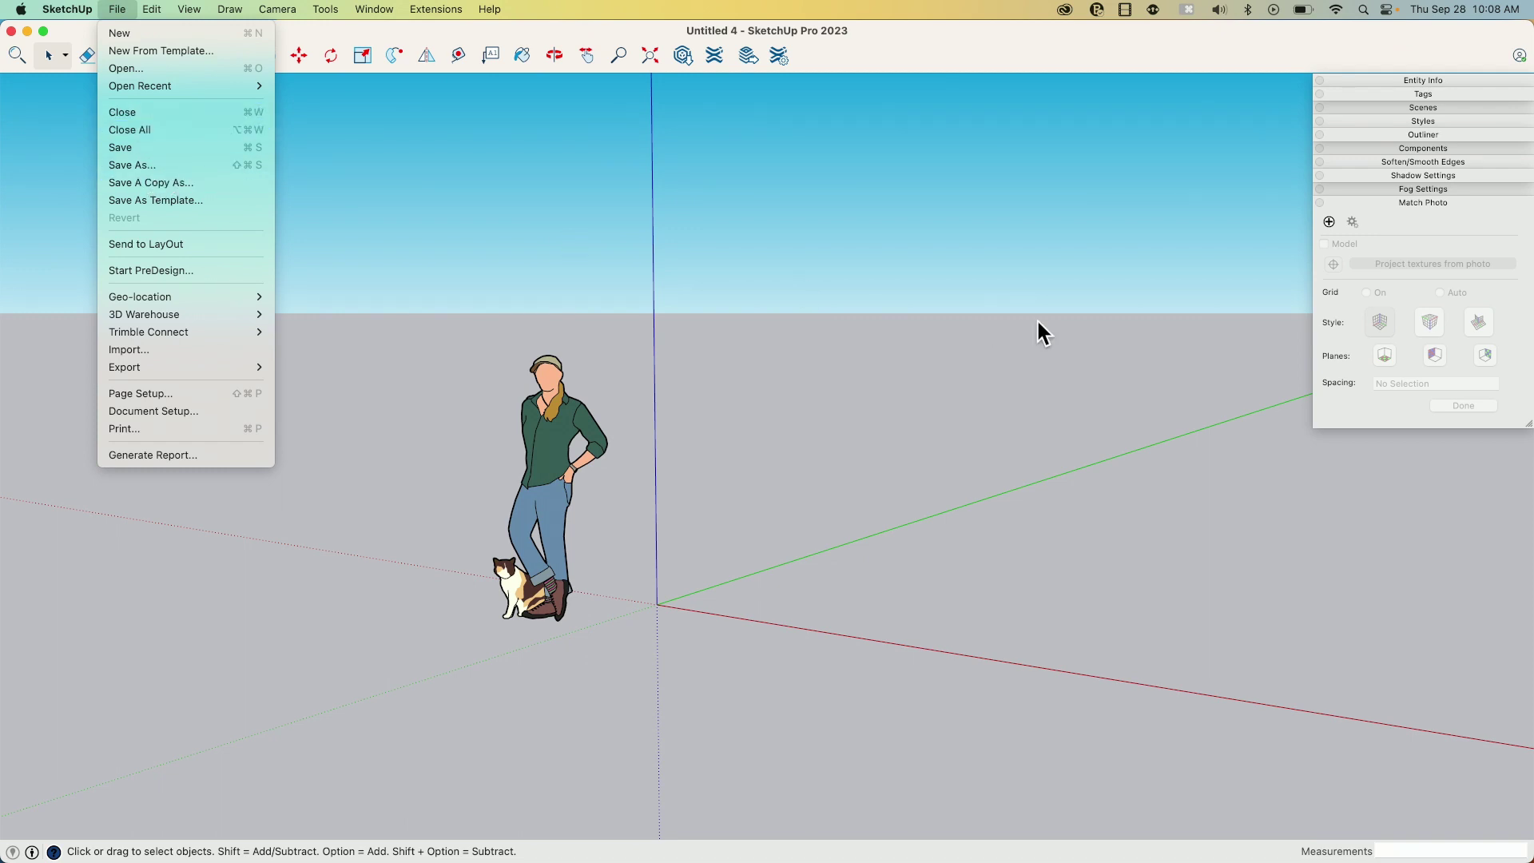
left_click(1063, 319)
left_click(1329, 221)
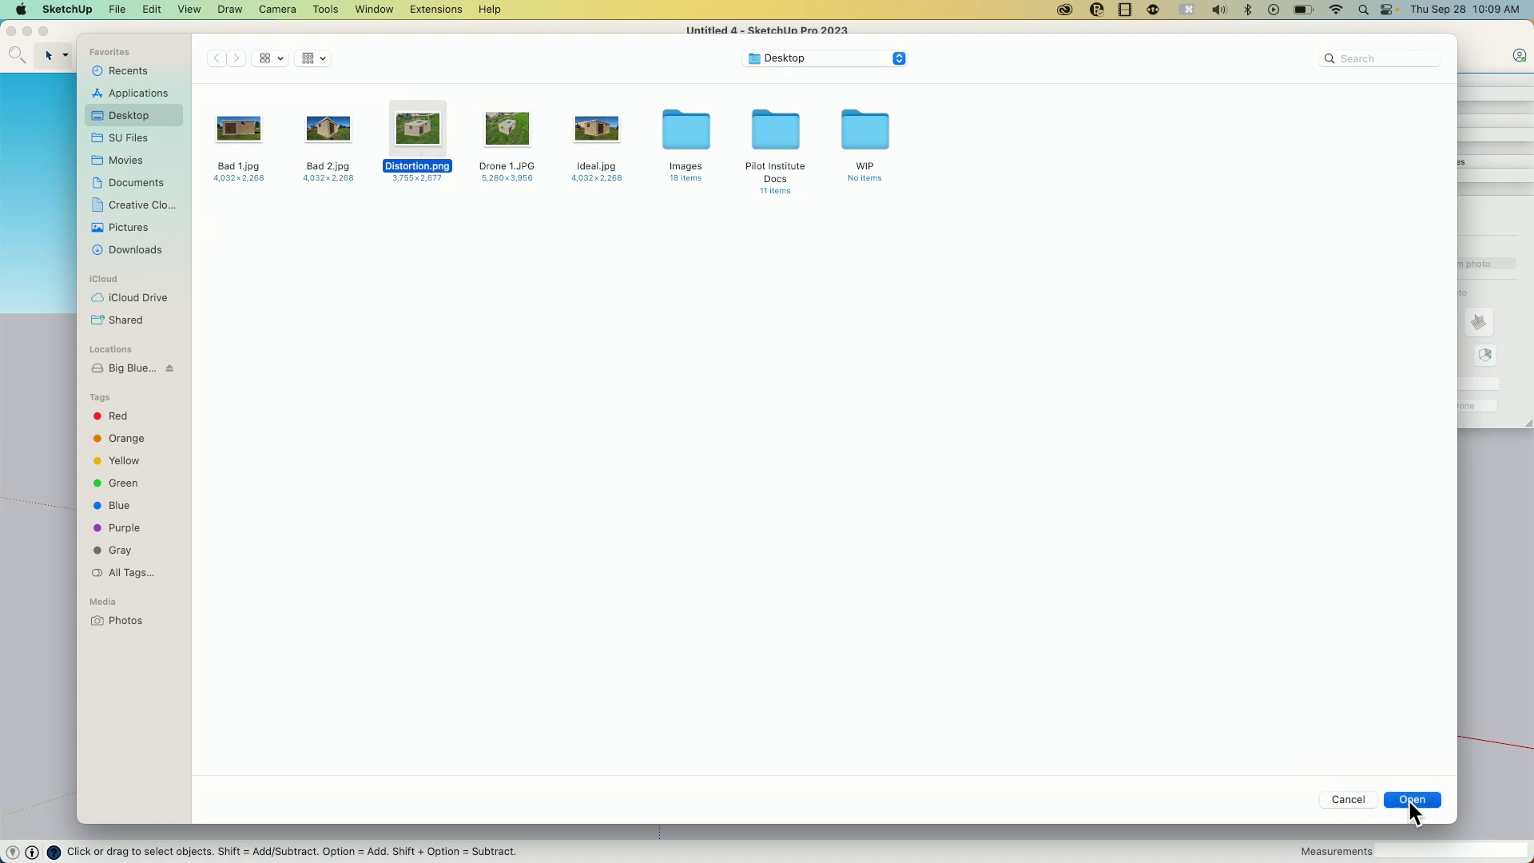
left_click(1411, 801)
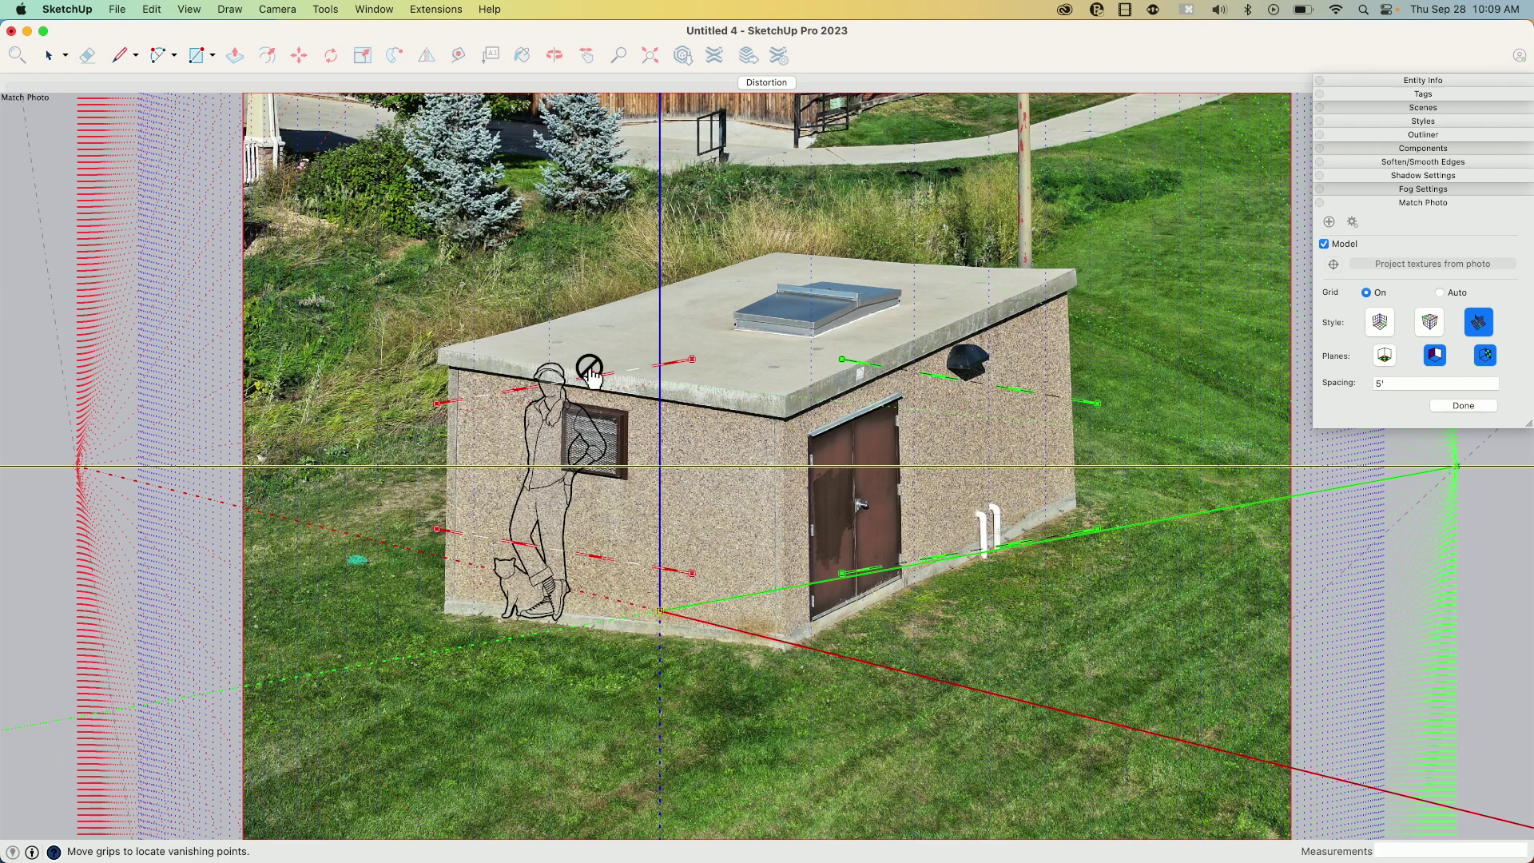
Align the two red vanishing bars with the roof slab's lower edge and the base of the wall with the vent
left_click_drag(692, 361, 782, 418)
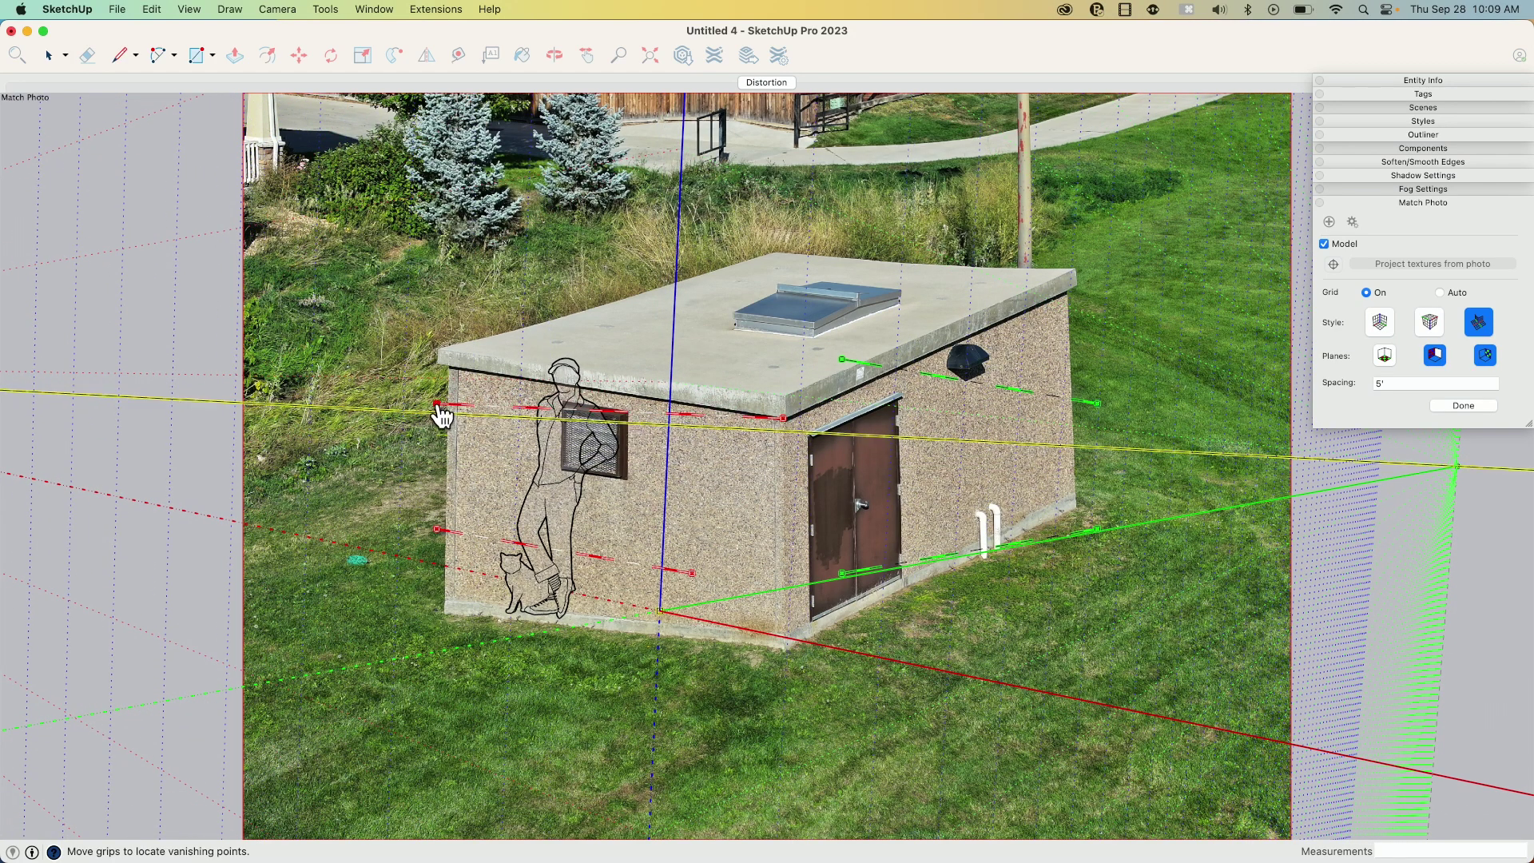
left_click_drag(442, 414, 440, 368)
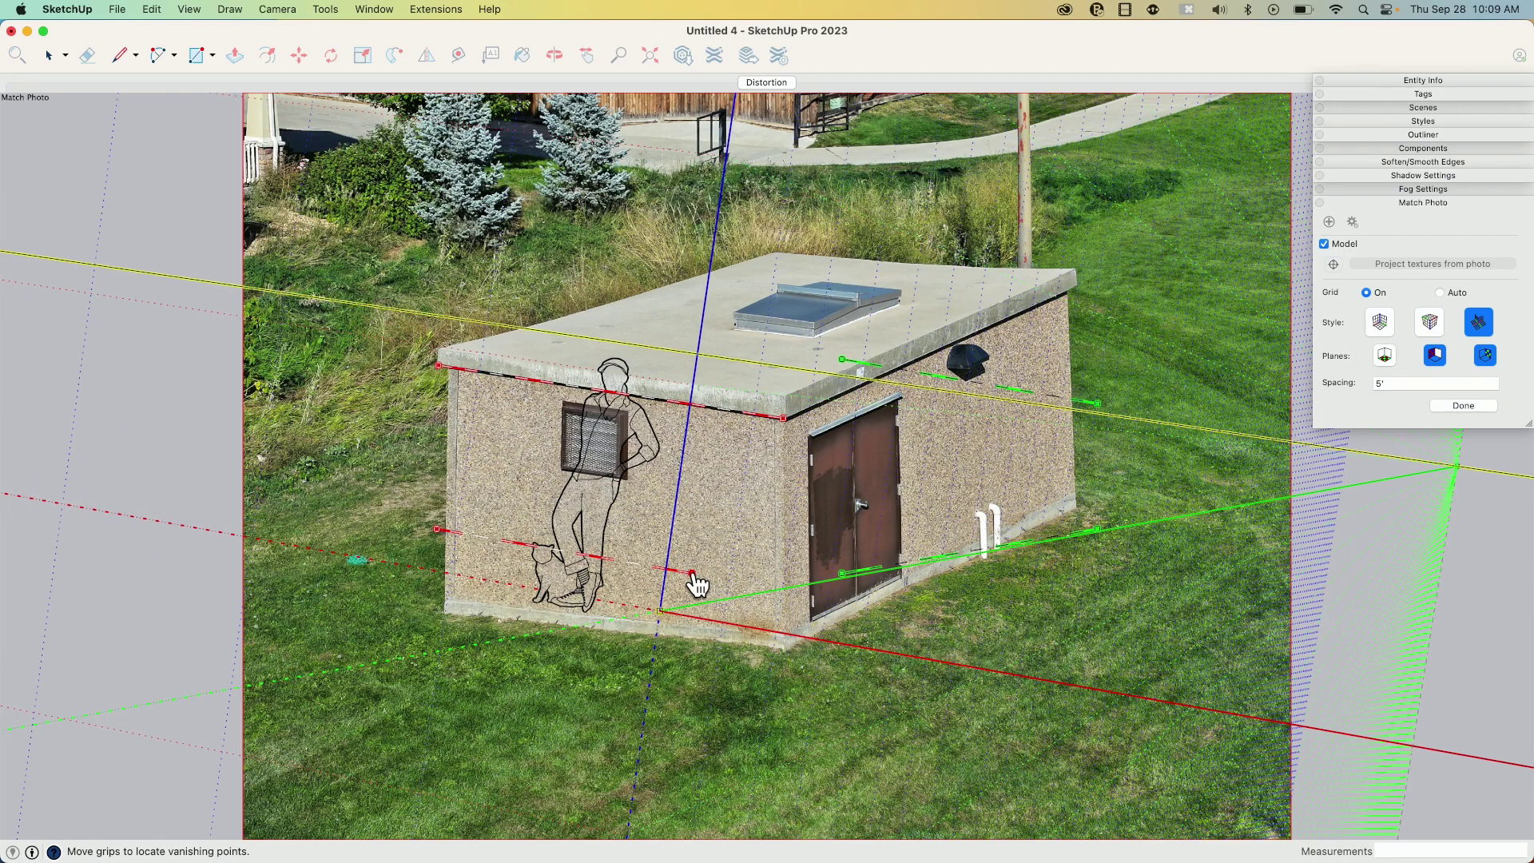
left_click_drag(693, 574, 781, 637)
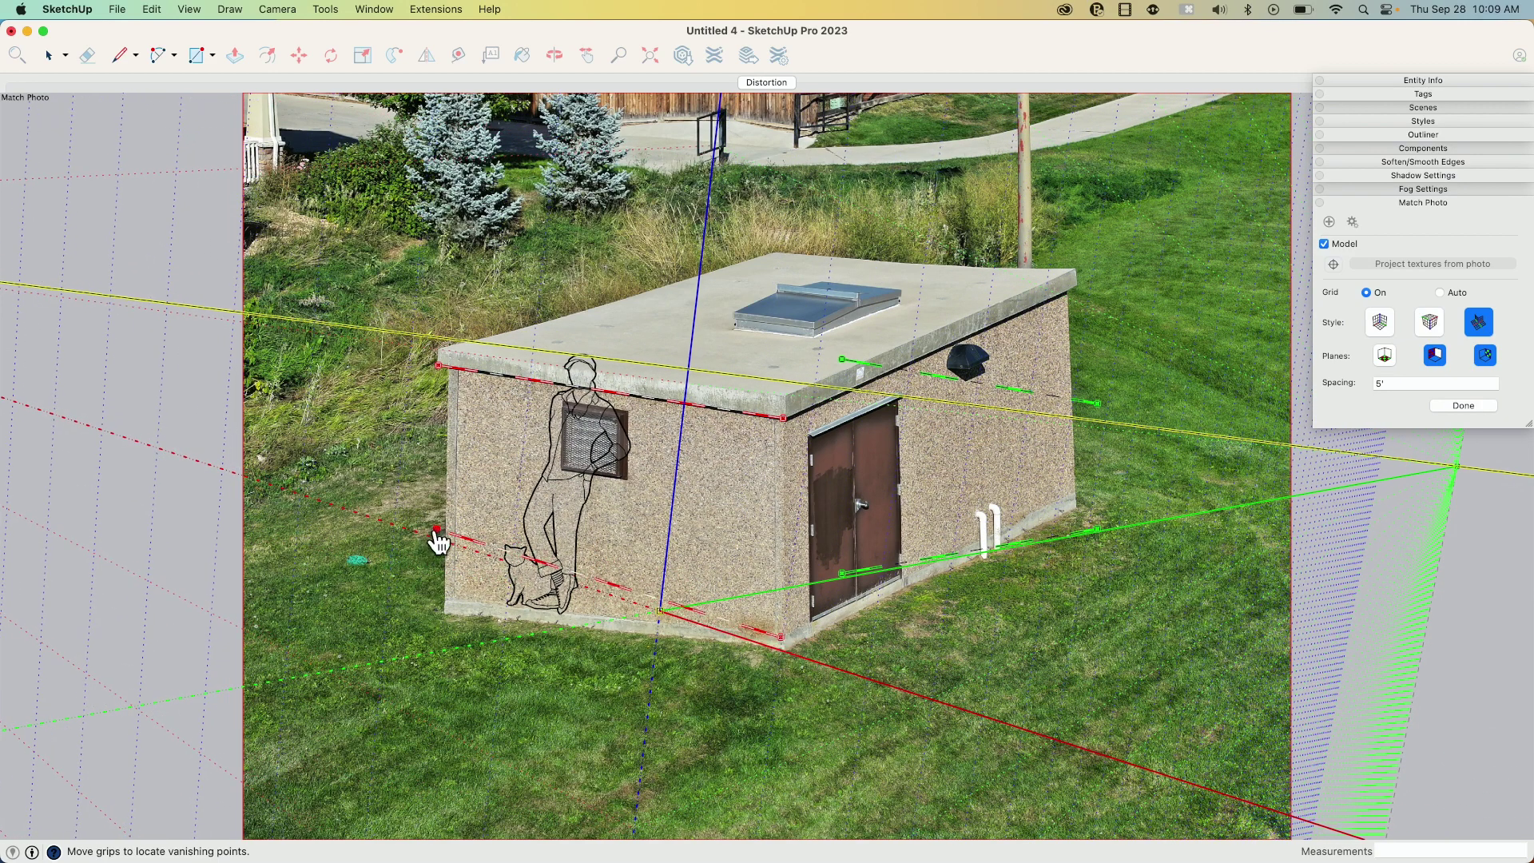
left_click_drag(440, 533, 445, 604)
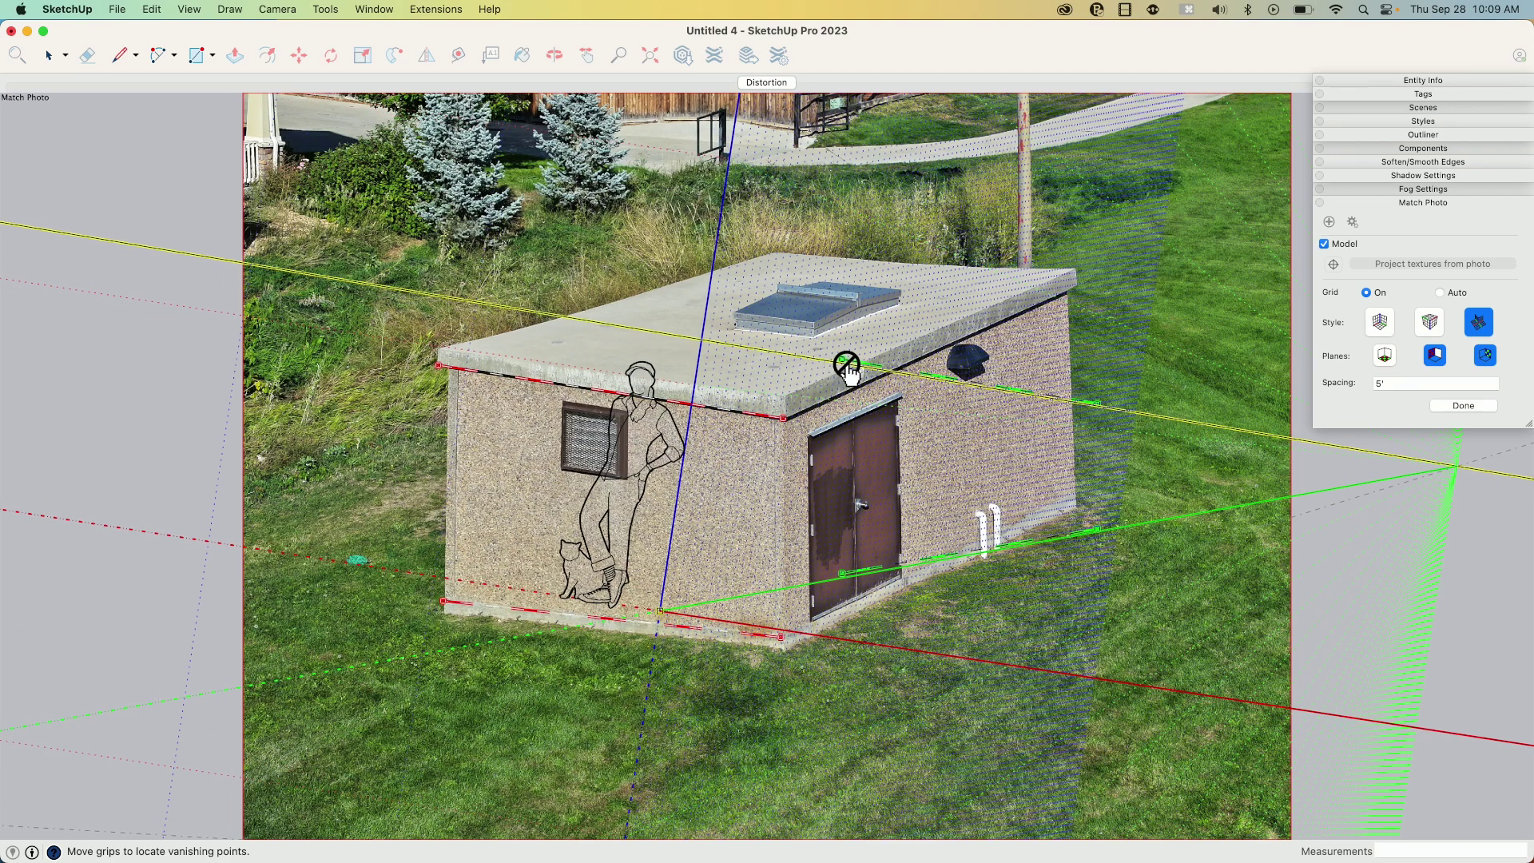
Align the two green bars with the roof slab's lower edge and the base of the door wall, then finish the match
left_click_drag(843, 362, 781, 418)
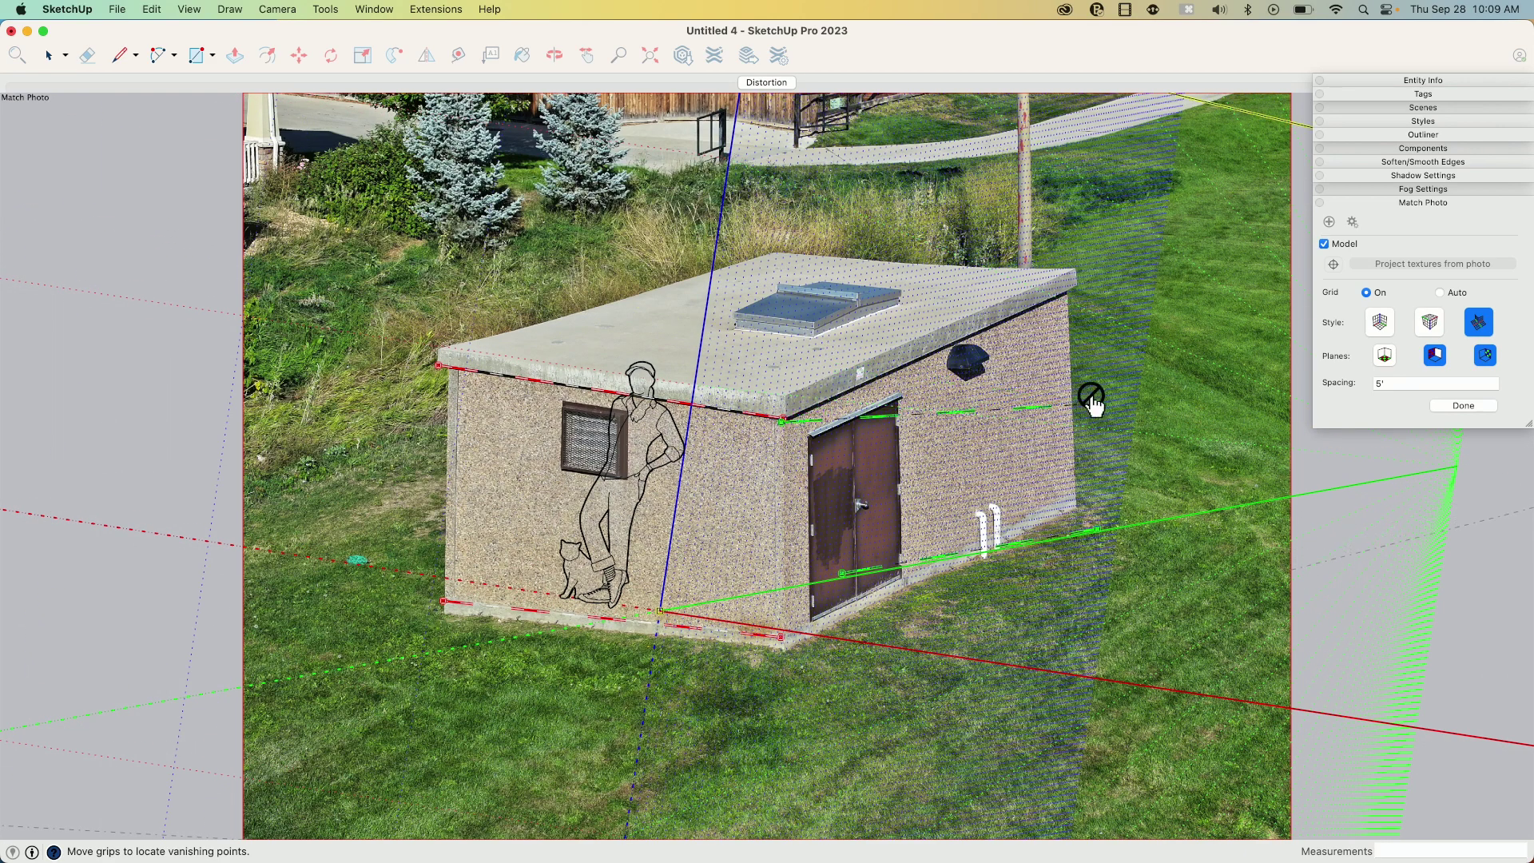
left_click_drag(1099, 408, 1076, 290)
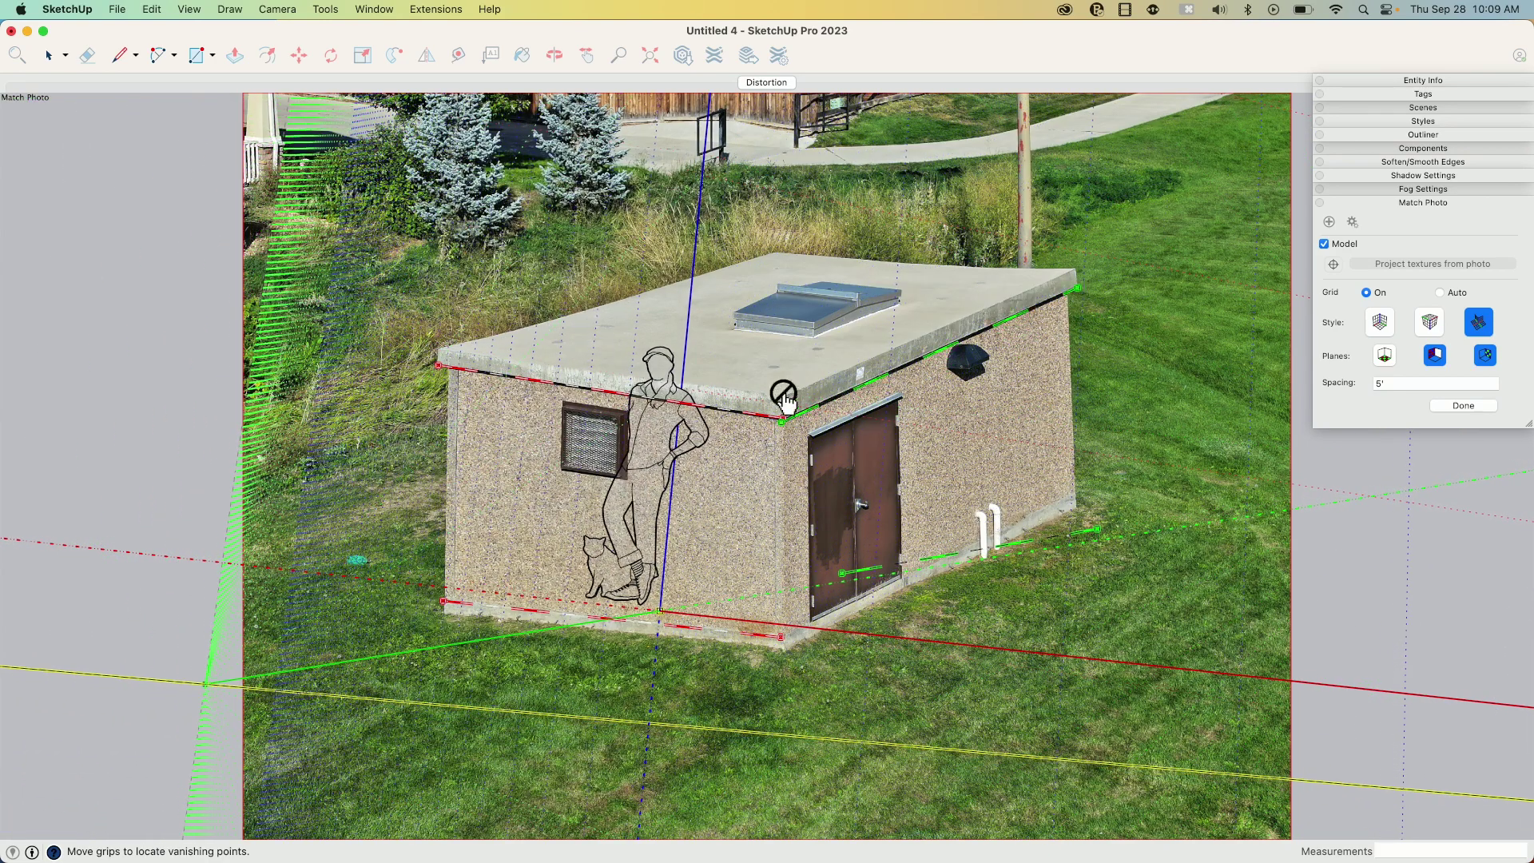
left_click_drag(787, 416, 787, 418)
left_click_drag(845, 586, 781, 640)
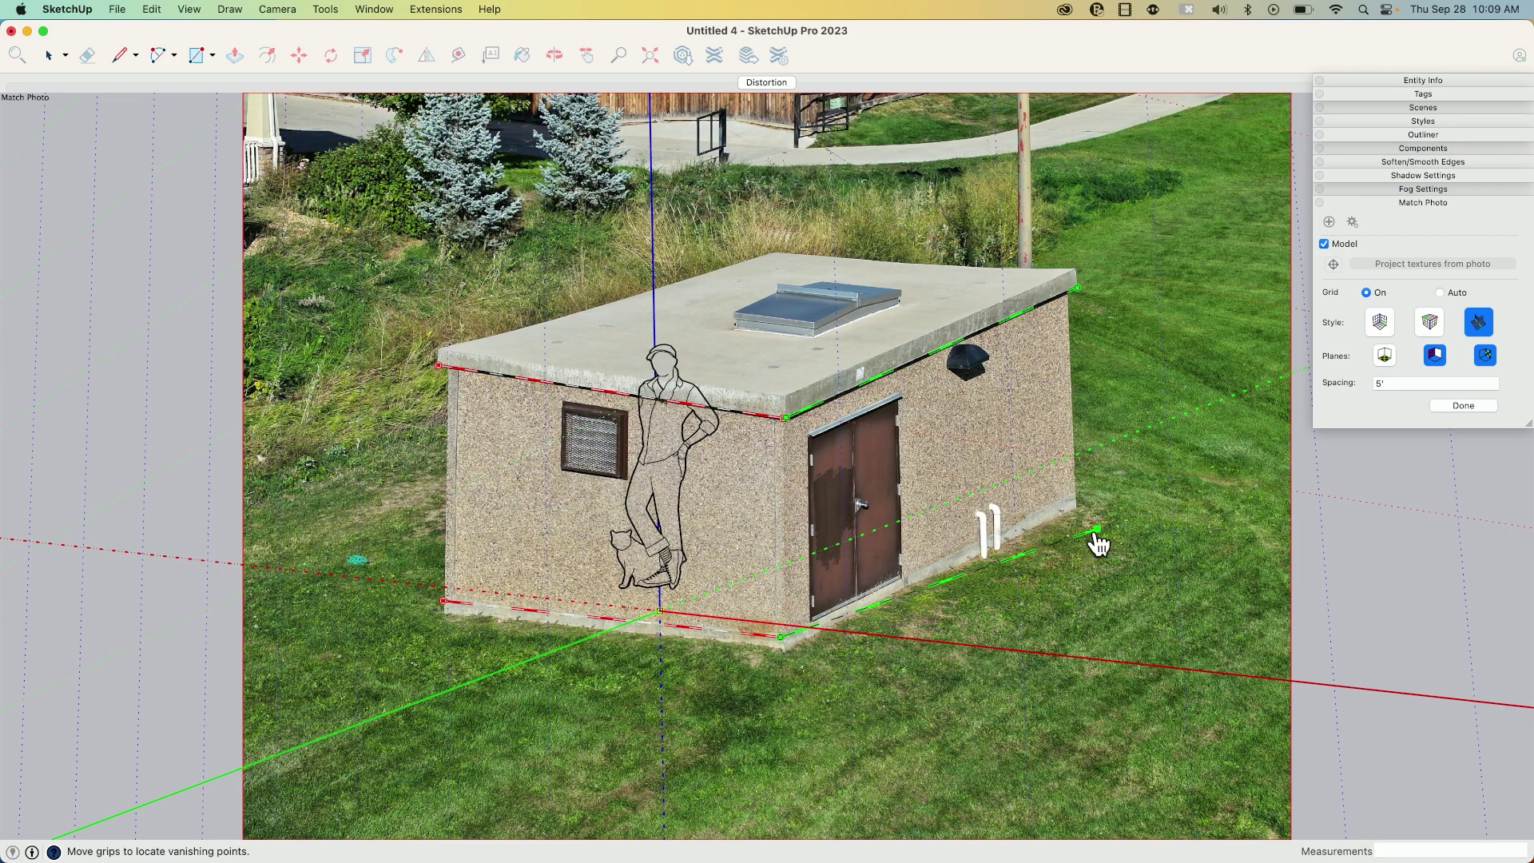
left_click_drag(1097, 530, 1073, 497)
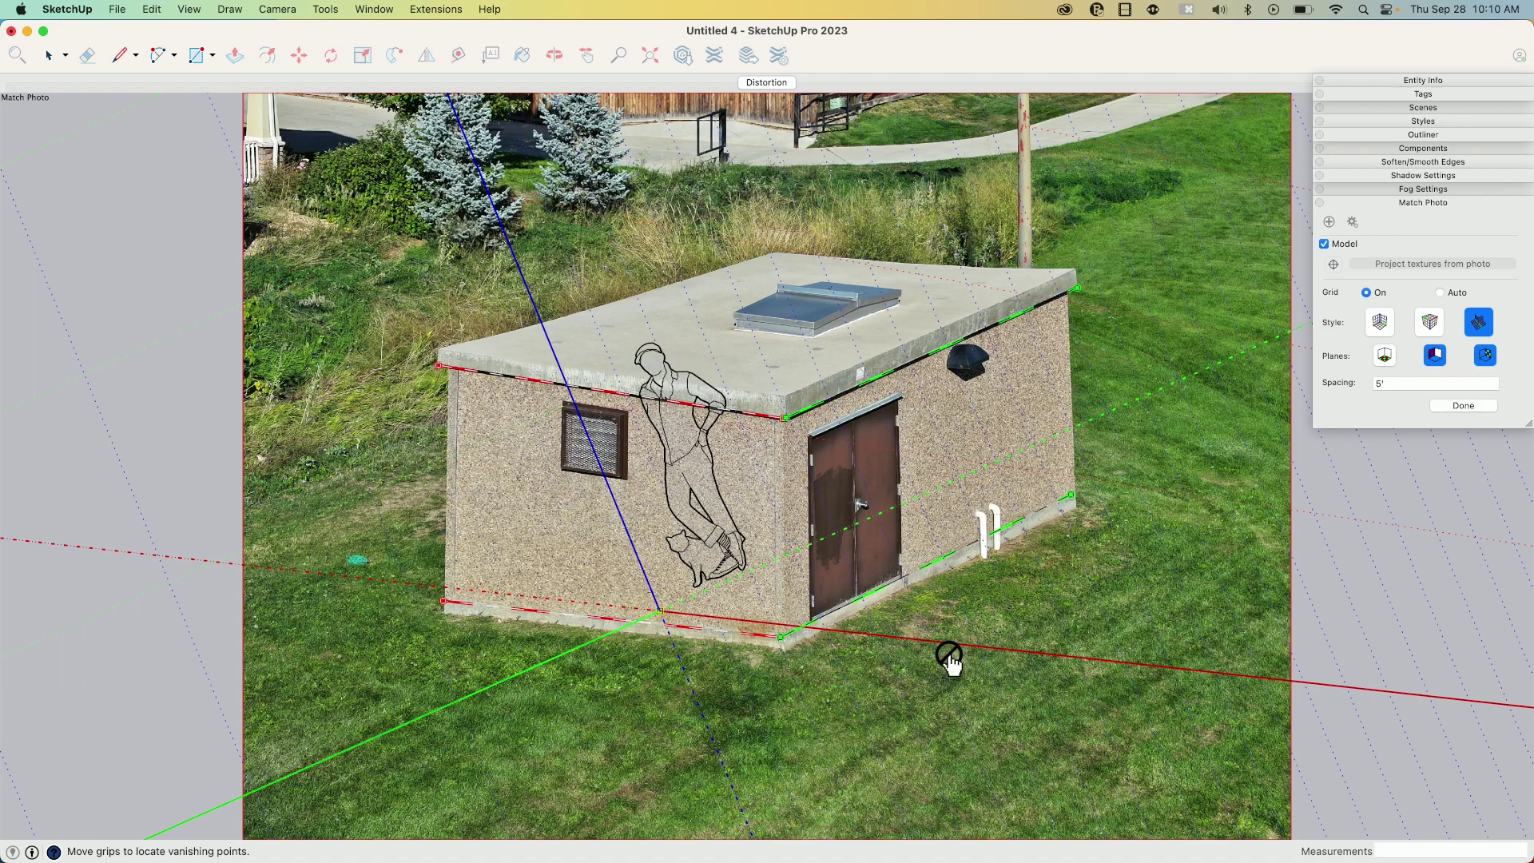
left_click(1466, 406)
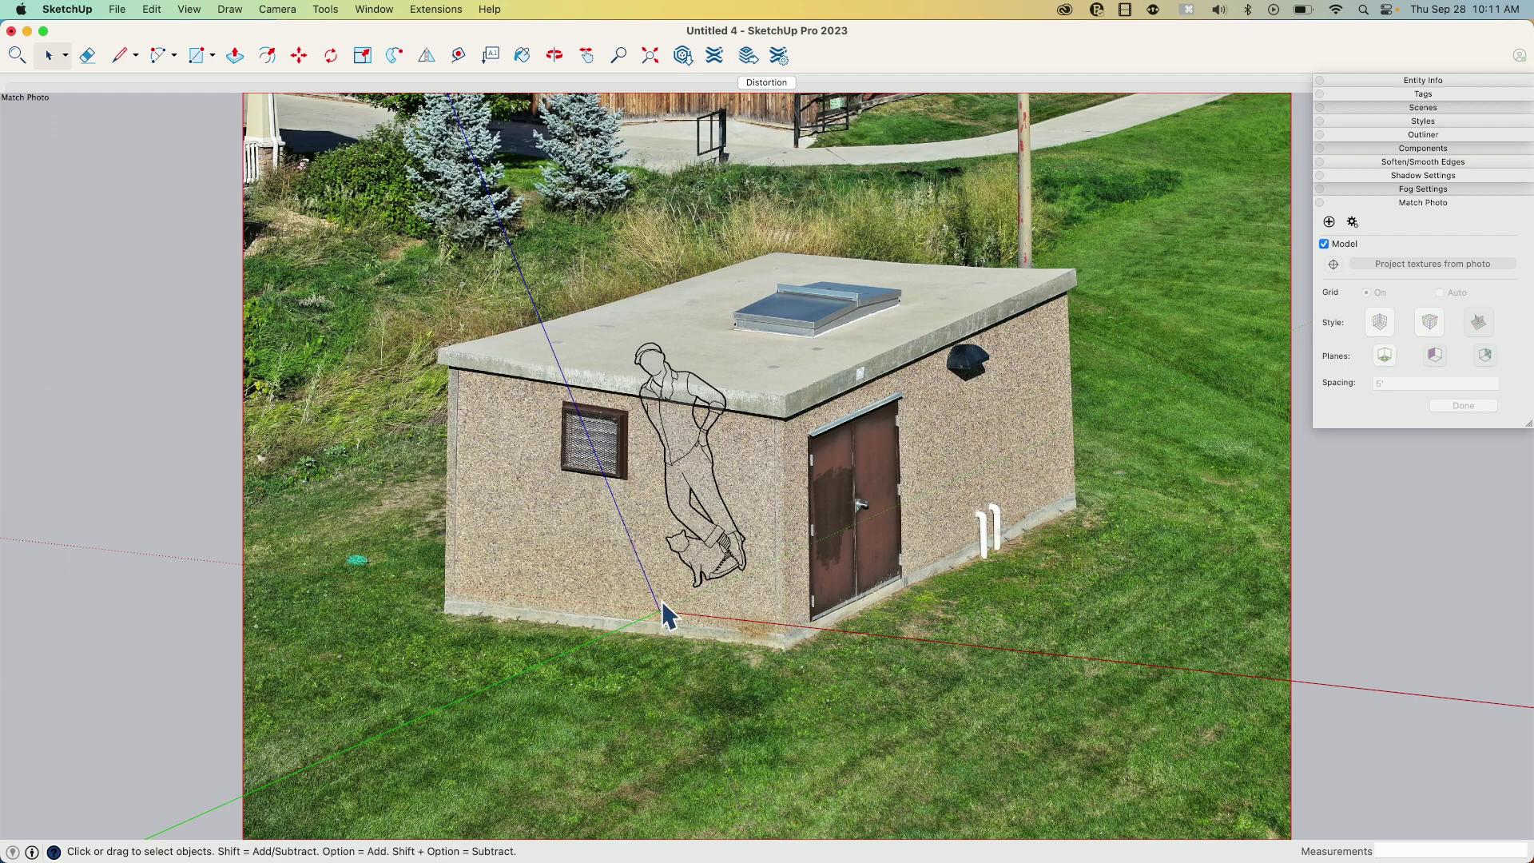
Create another new model, widen its window to the full screen, and add Ideal.jpg as its matched photo
left_click(120, 10)
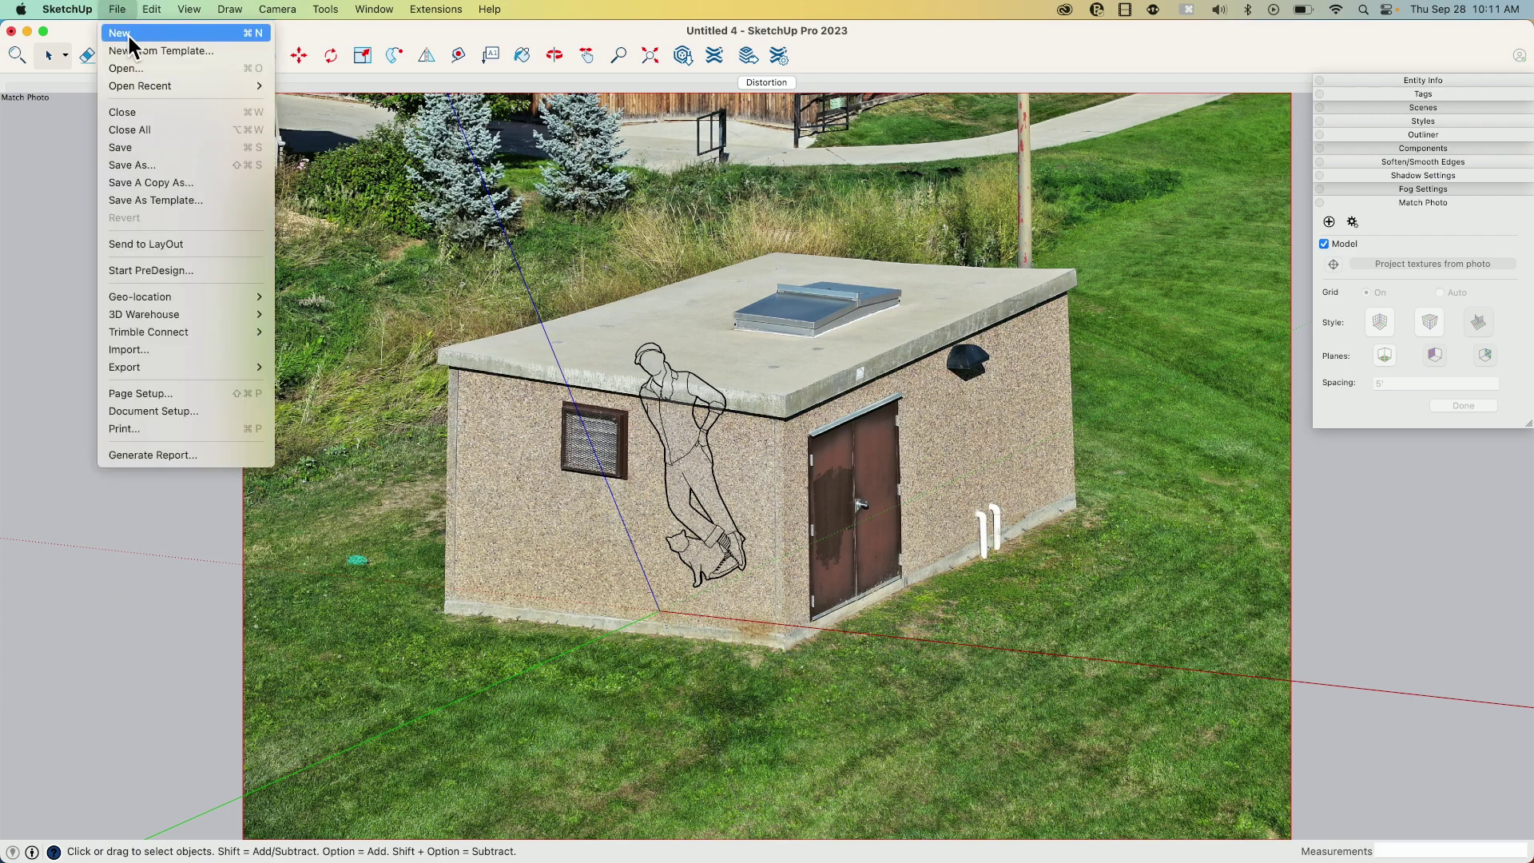
left_click(128, 35)
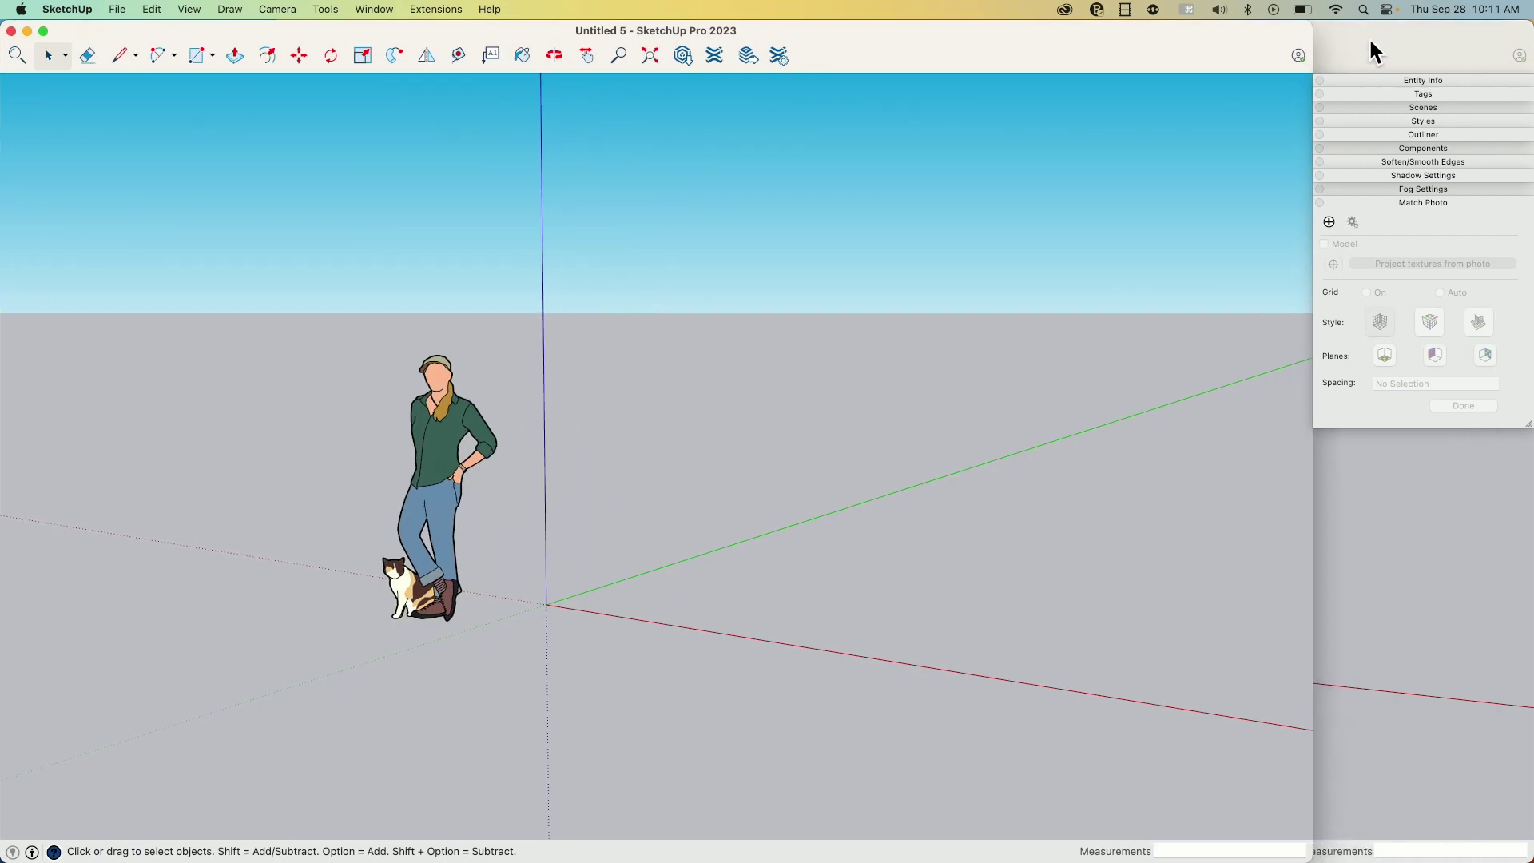
left_click_drag(1311, 34, 1528, 44)
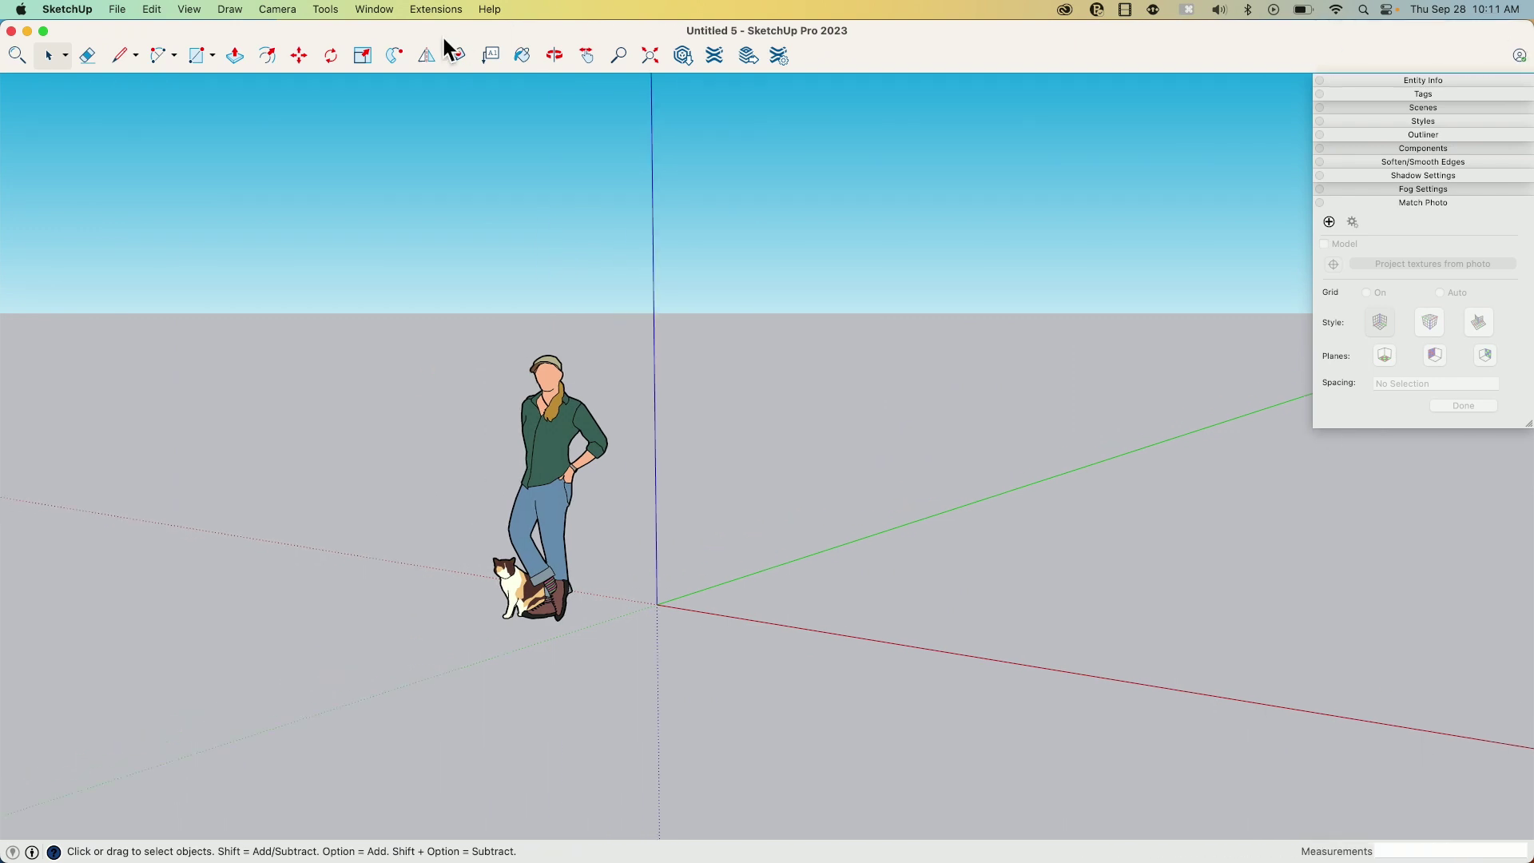
left_click(118, 11)
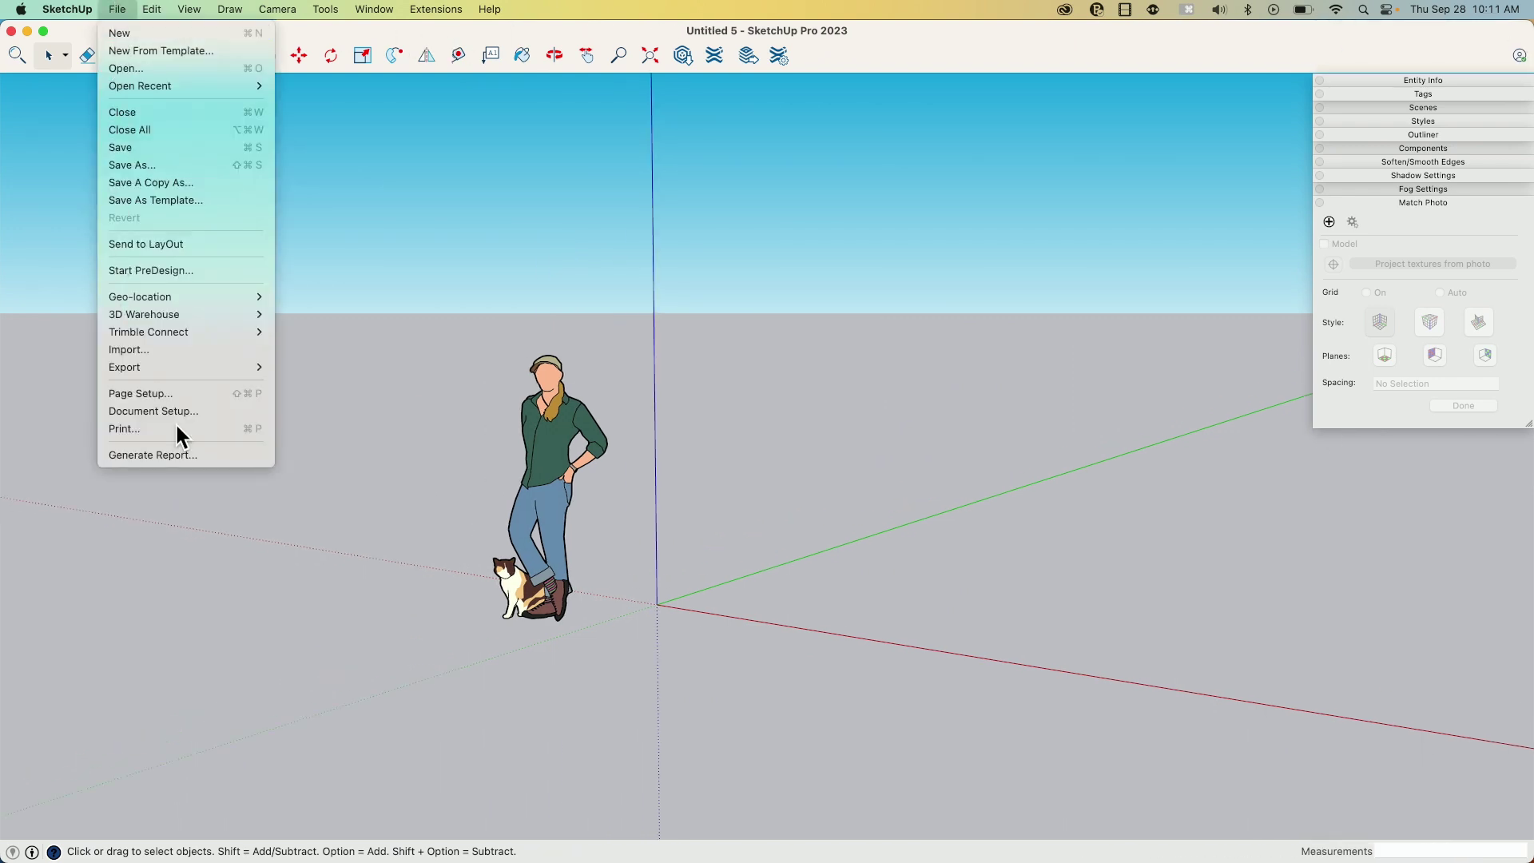
left_click(1233, 320)
left_click(1329, 221)
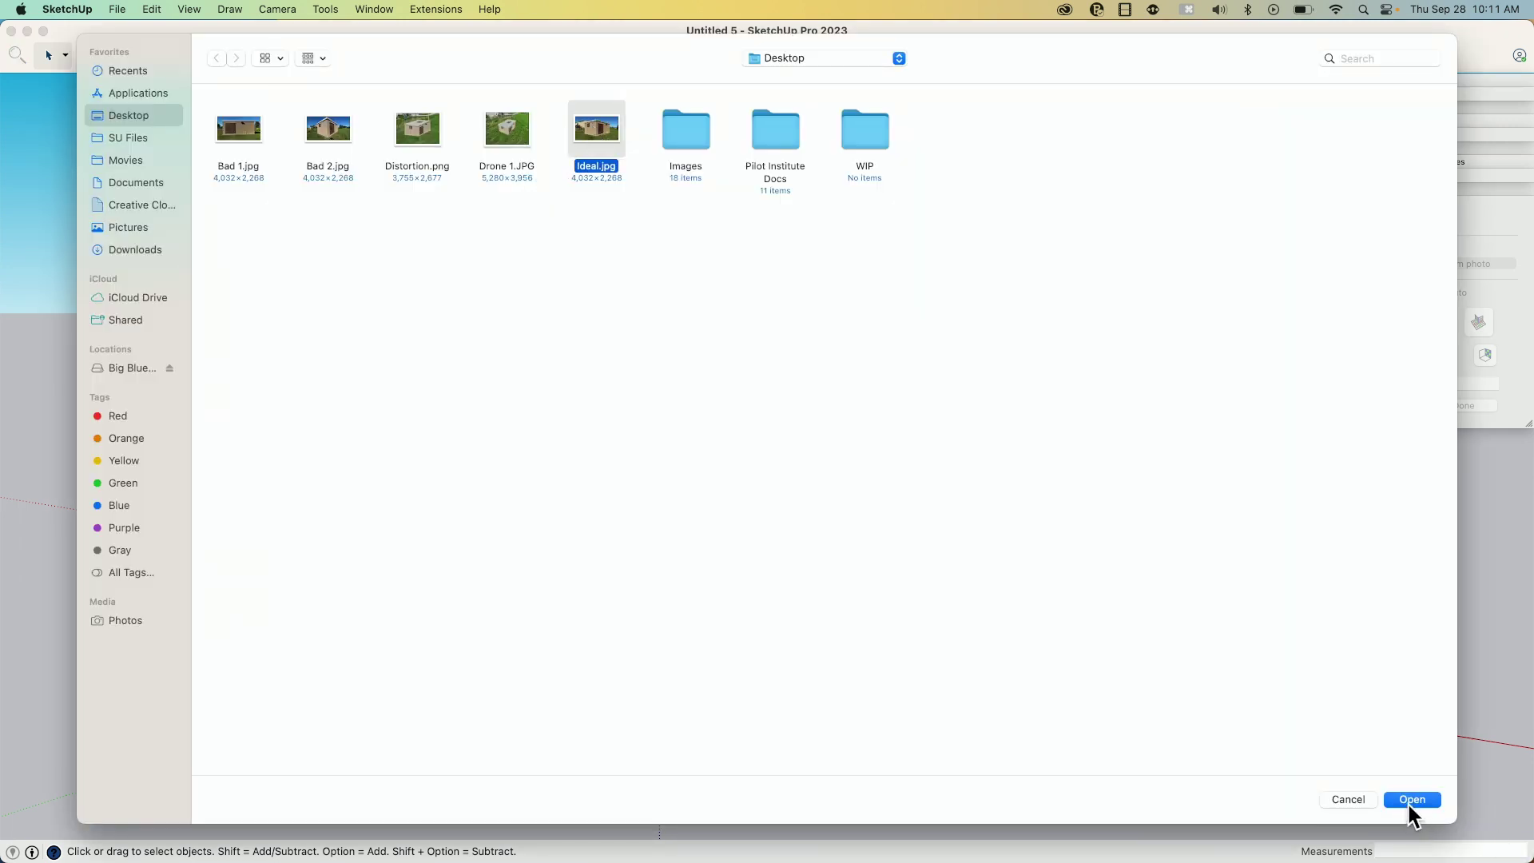
left_click(1409, 800)
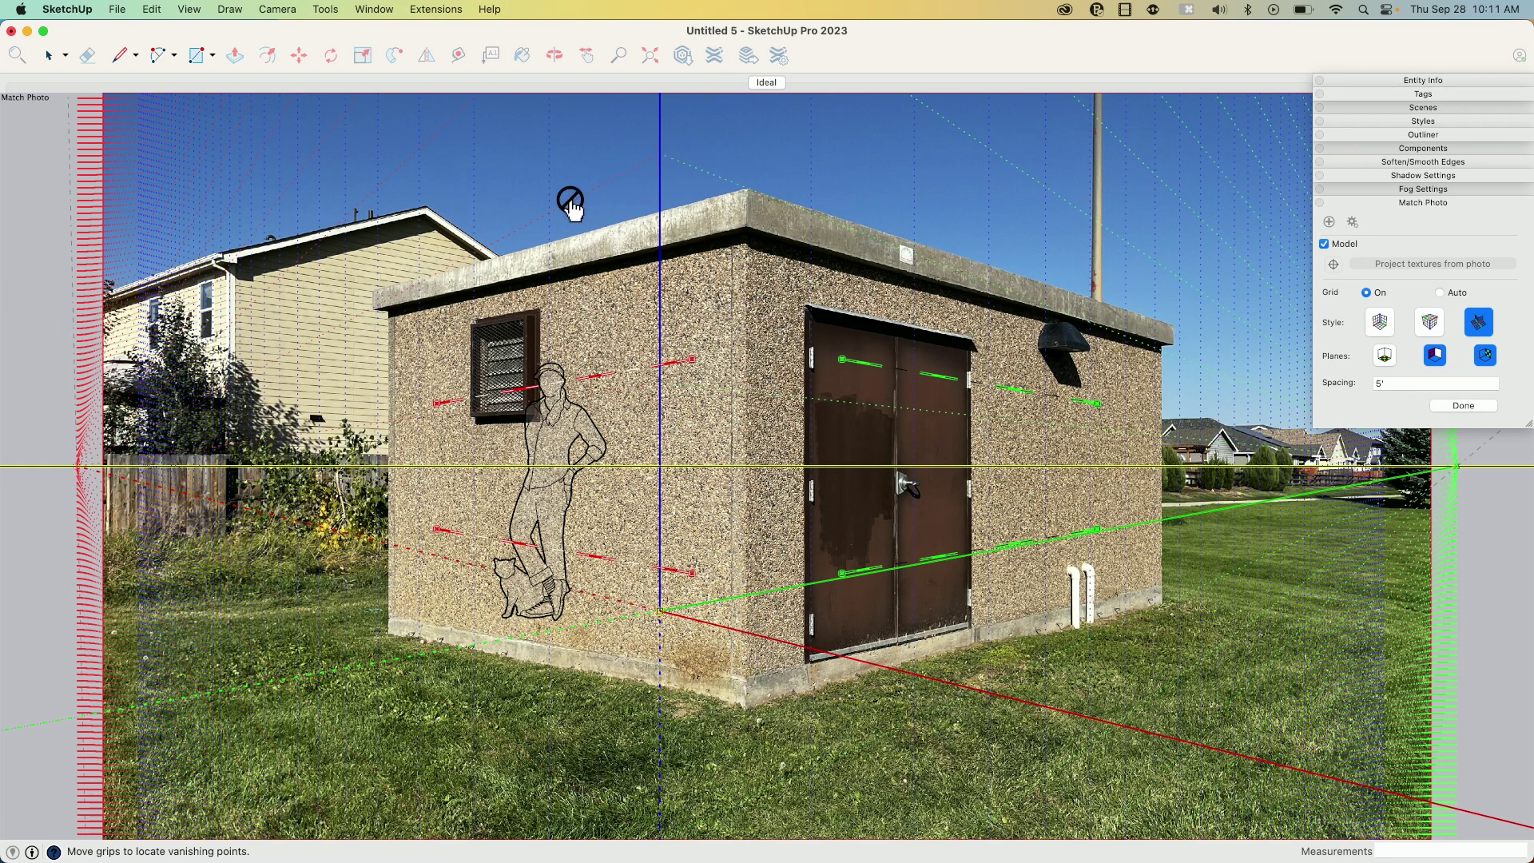
Align the upper red and green vanishing bars with the roof slab's lower edges on both sides of the near corner
left_click_drag(437, 405, 373, 312)
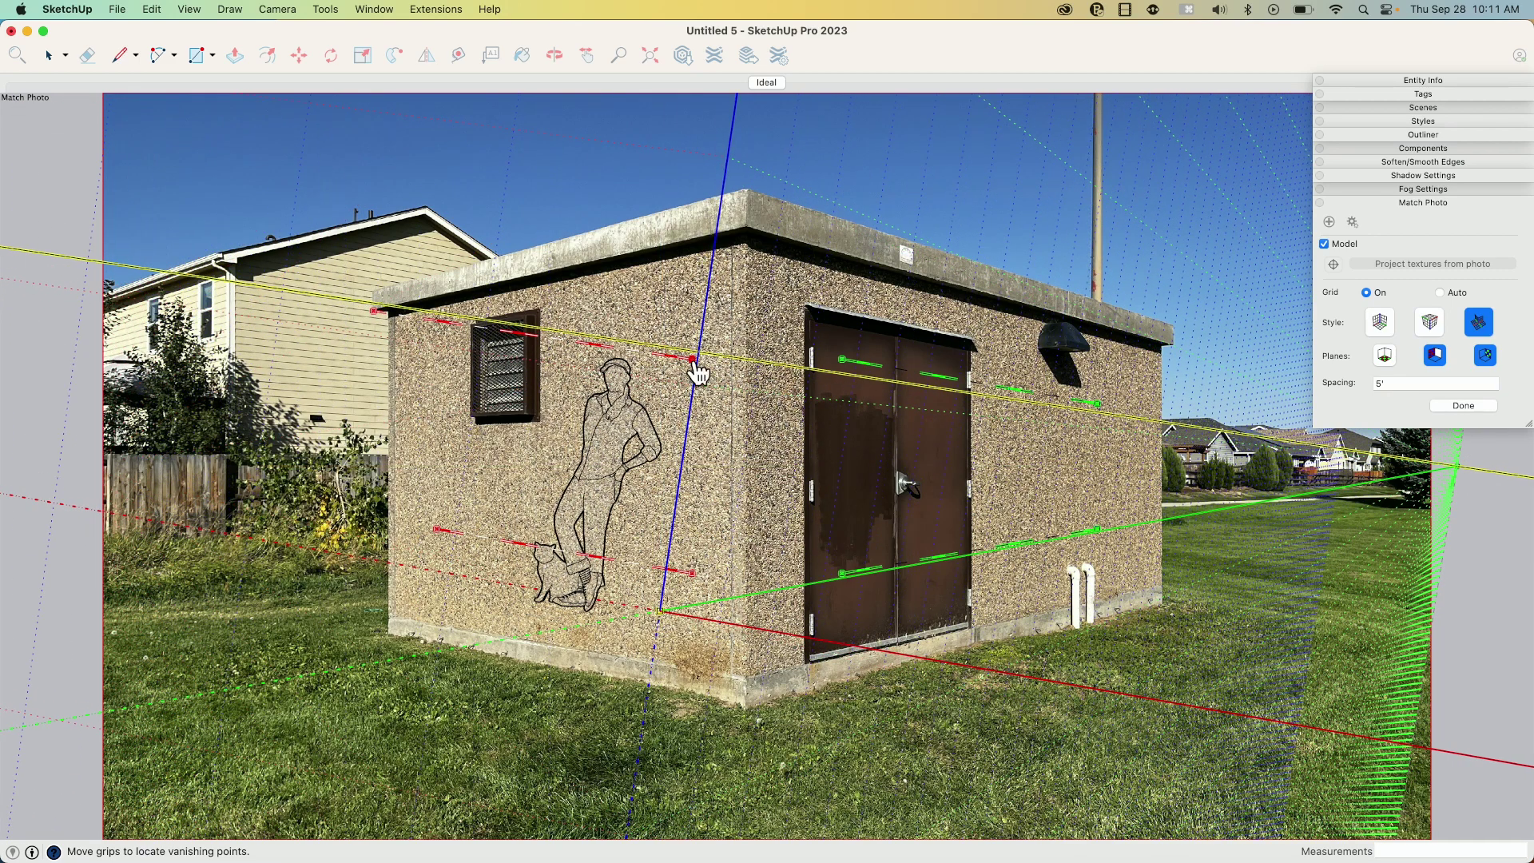
left_click_drag(694, 359, 742, 230)
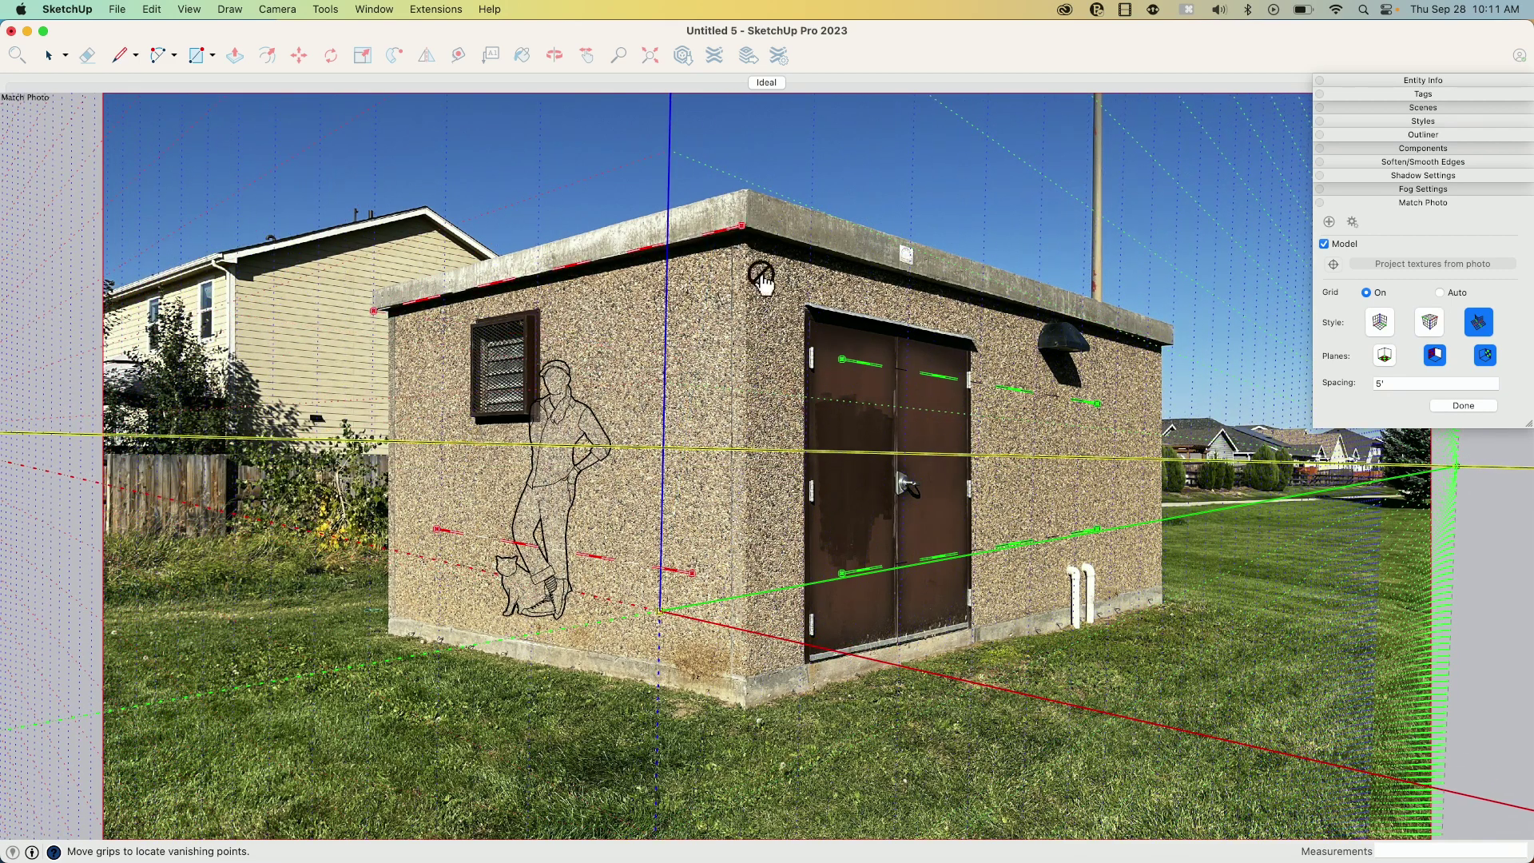
left_click_drag(847, 370, 744, 229)
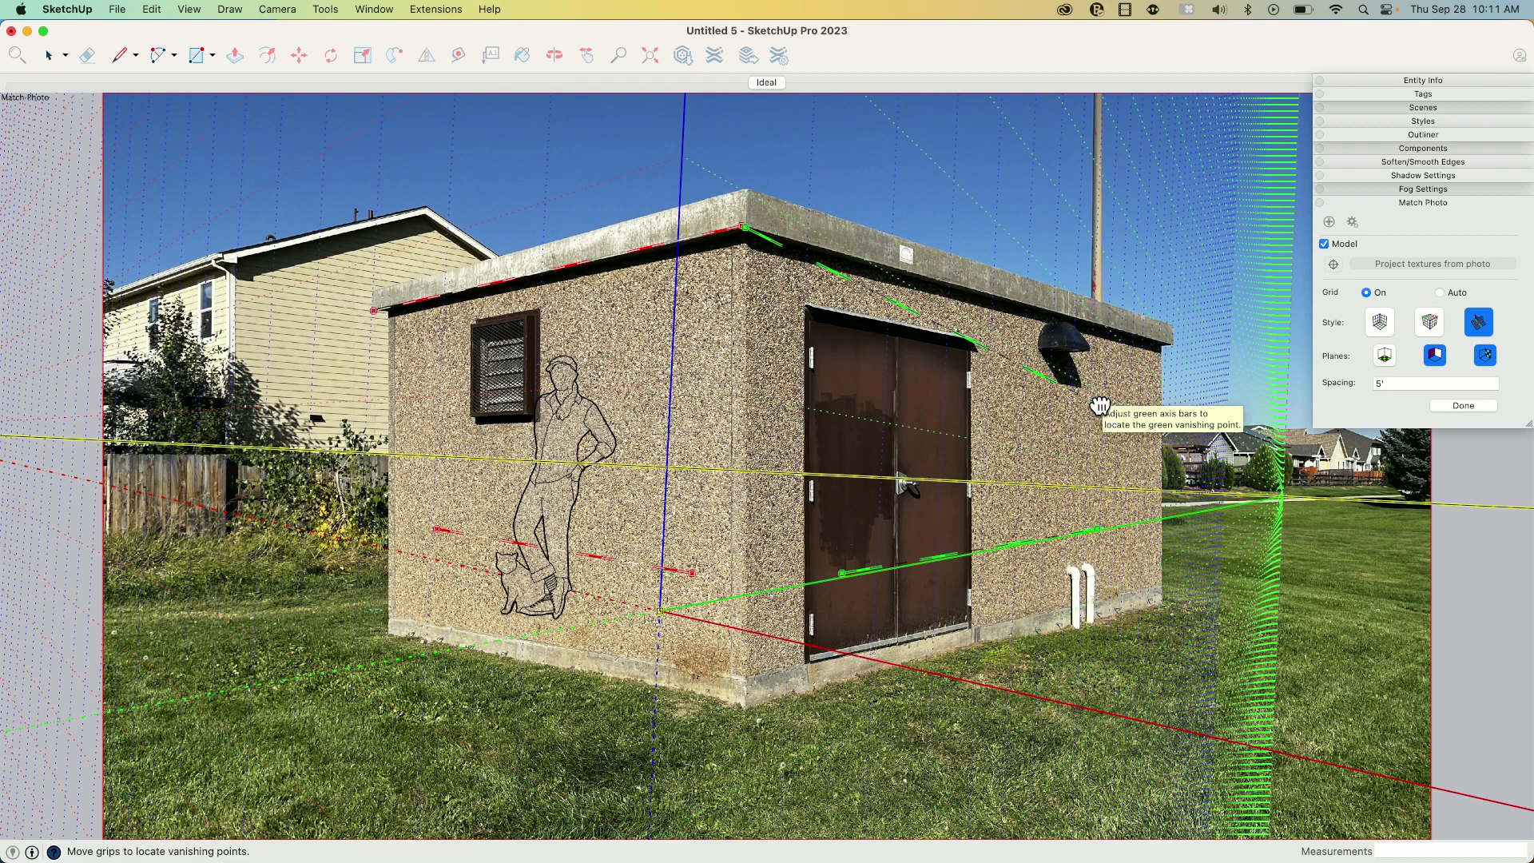
left_click_drag(1101, 406, 1172, 347)
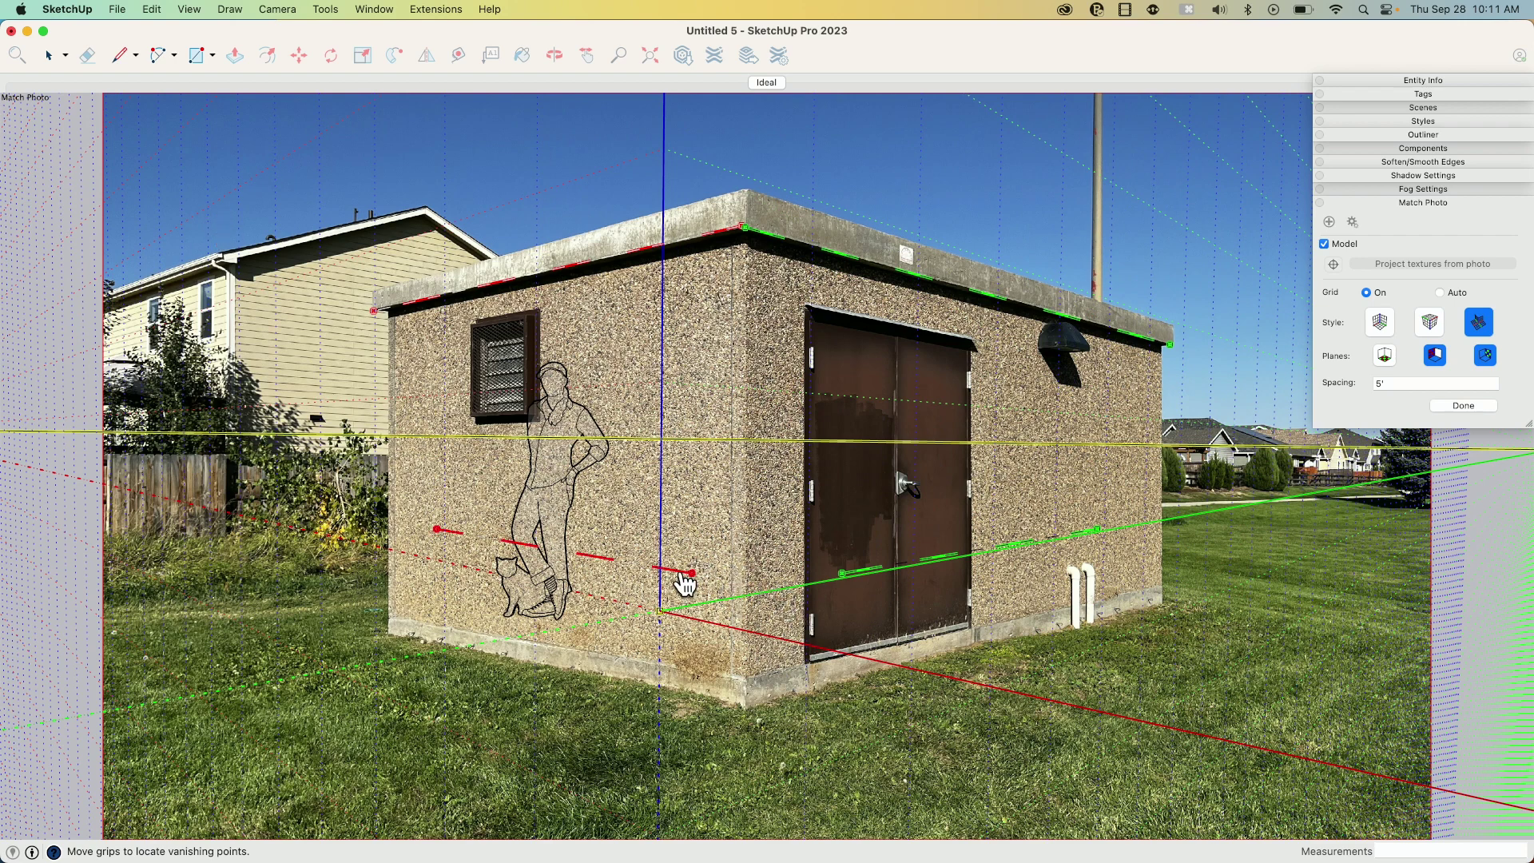
Align the lower red and green bars with the bases of the two walls and place the axis origin at the near bottom corner
left_click_drag(692, 570, 747, 680)
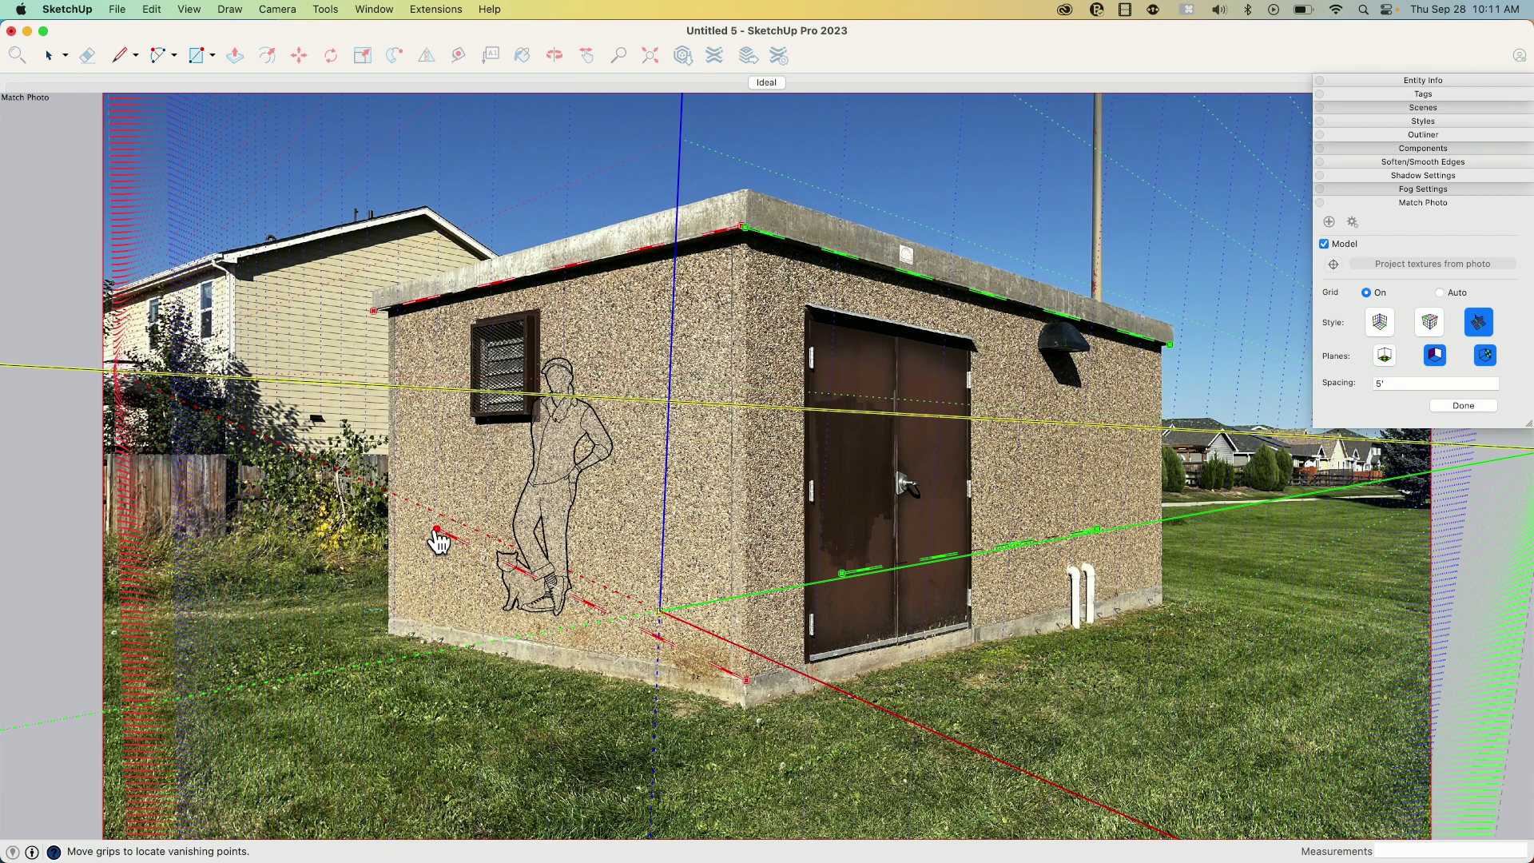
left_click_drag(437, 531, 387, 620)
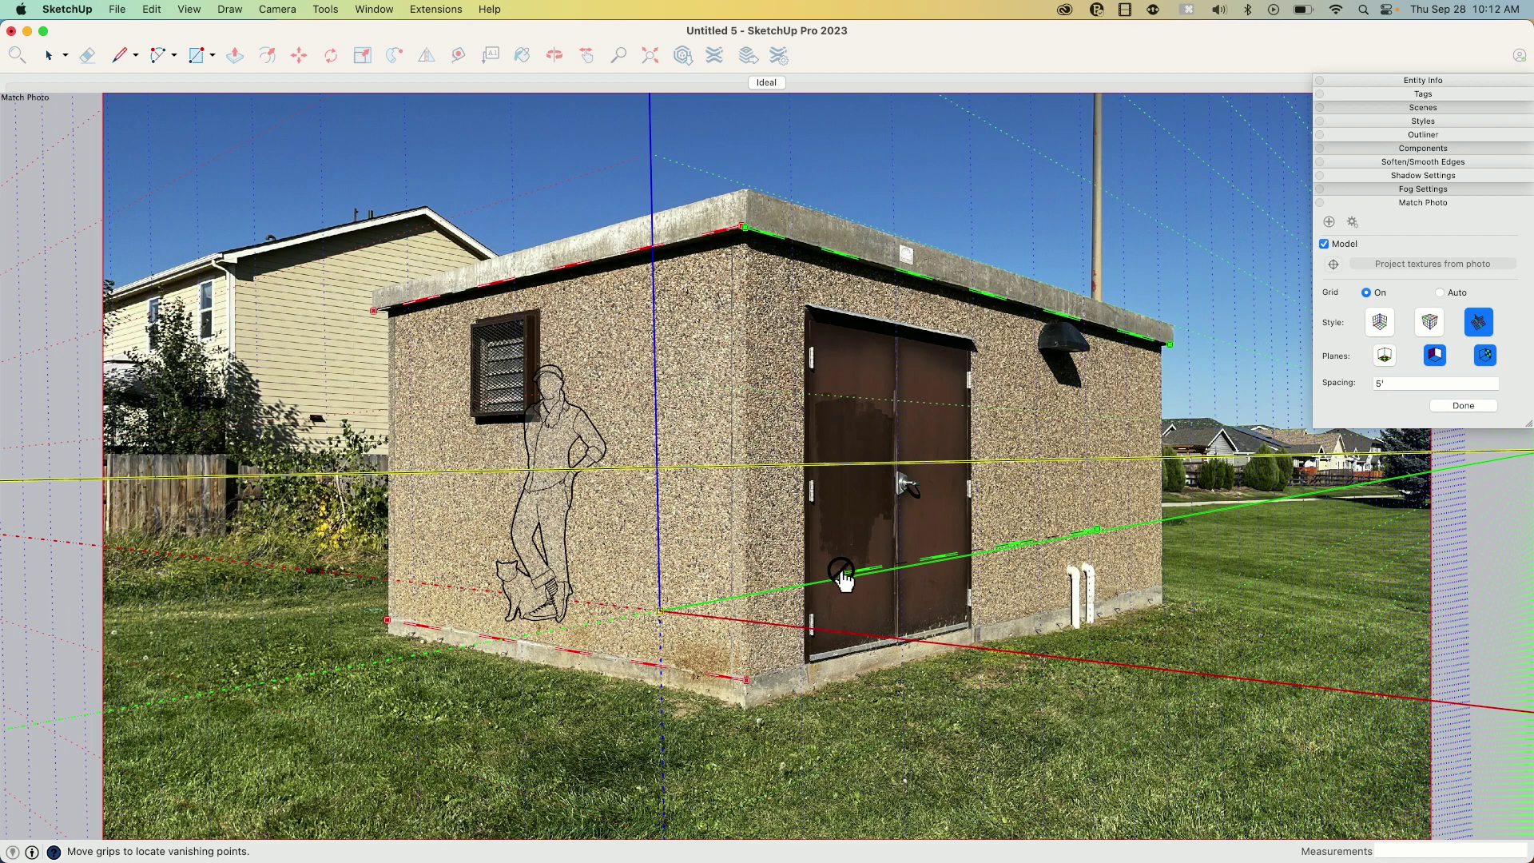
left_click_drag(659, 569, 746, 680)
left_click_drag(847, 583, 752, 679)
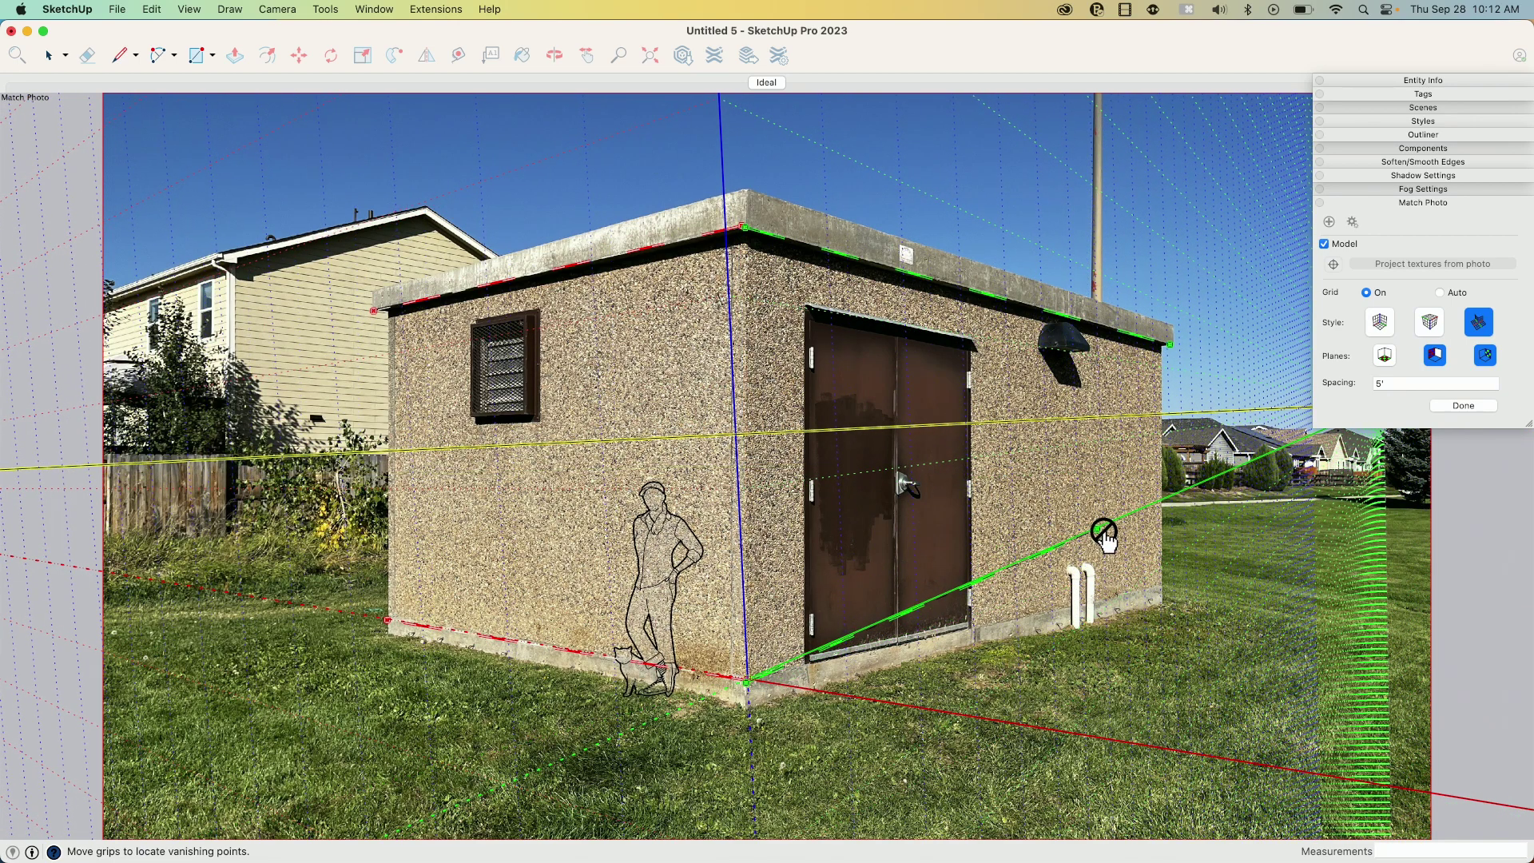
left_click_drag(1098, 529, 1157, 591)
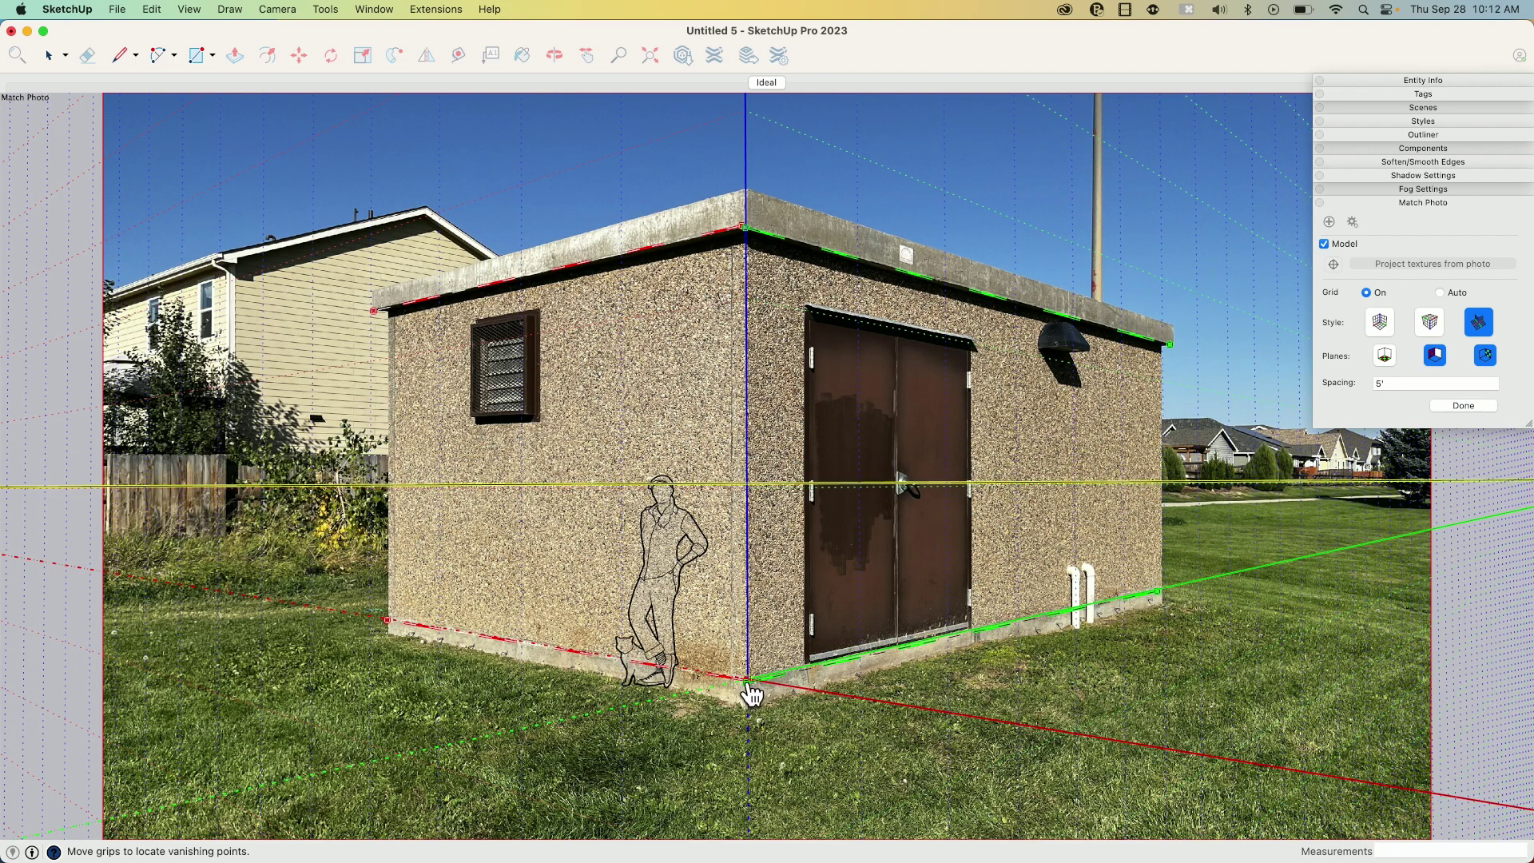
Fine-tune the alignment at the near bottom corner and rescale along the blue axis so the scale figure appears larger against the building
left_click_drag(752, 694, 745, 699)
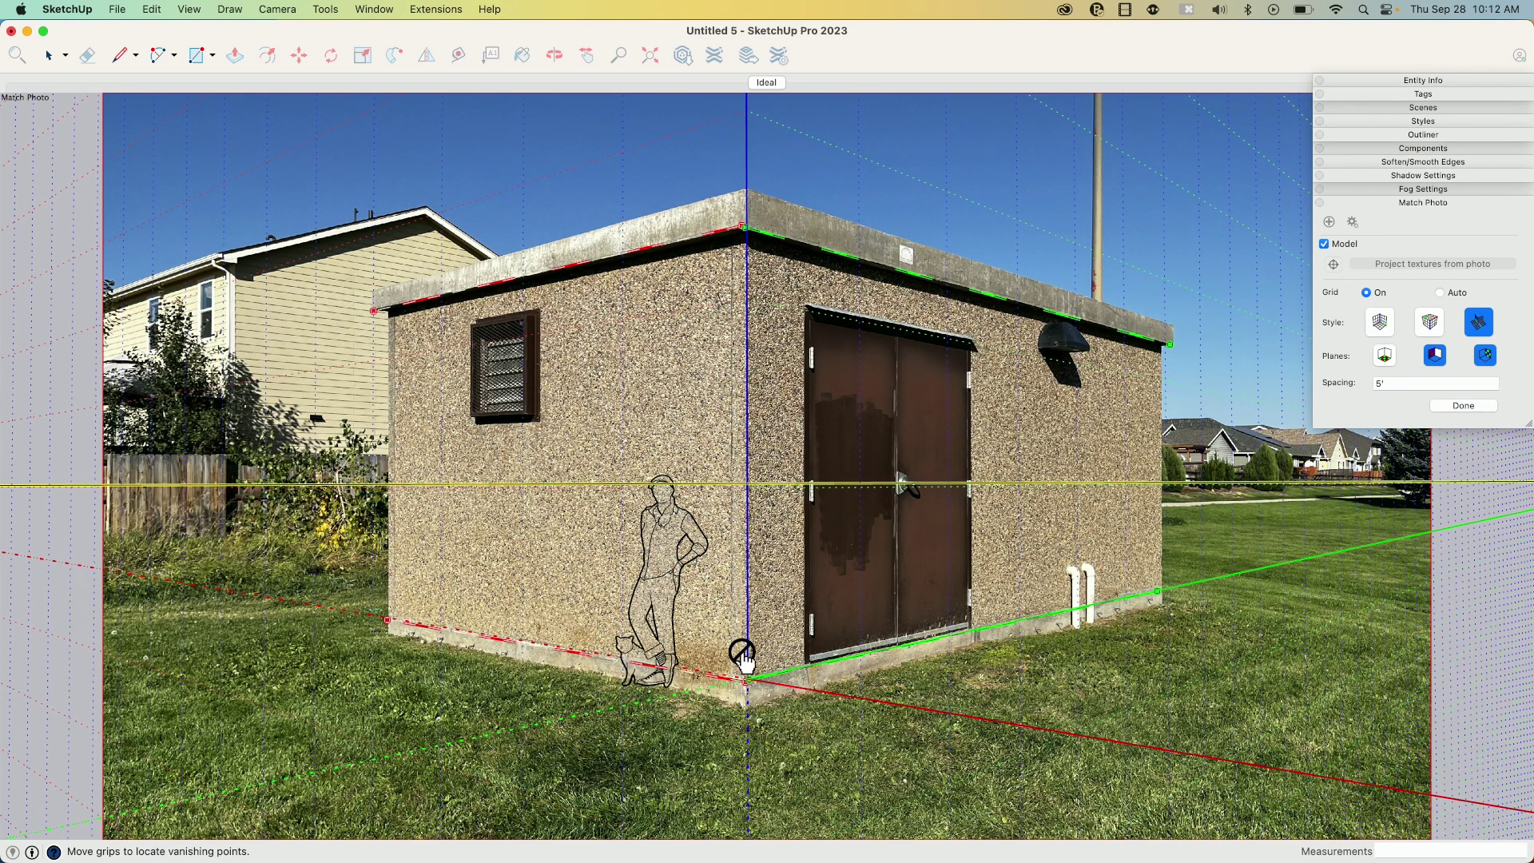
left_click_drag(749, 523, 746, 424)
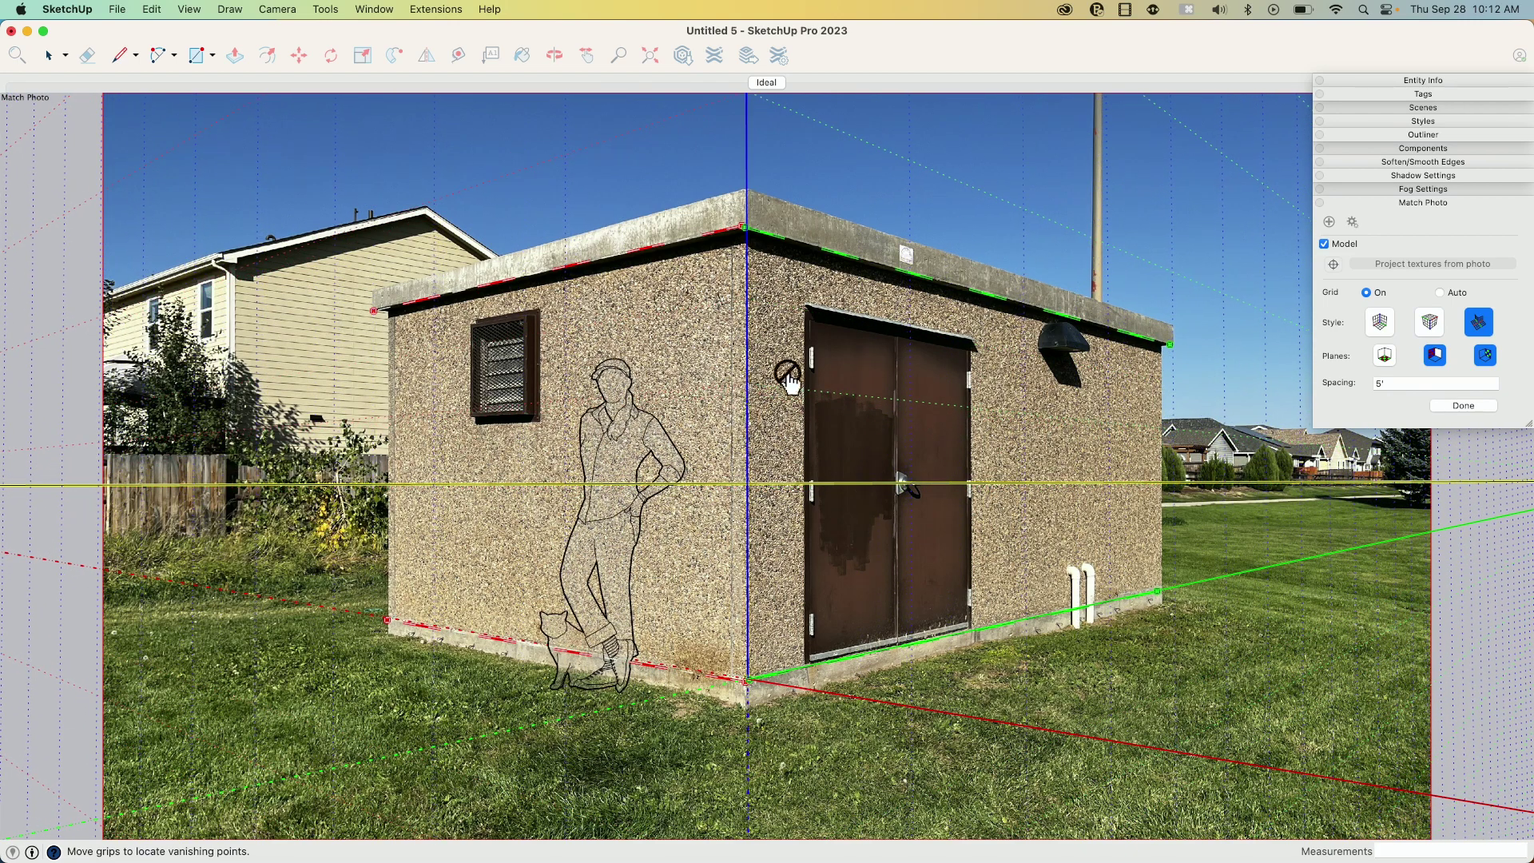